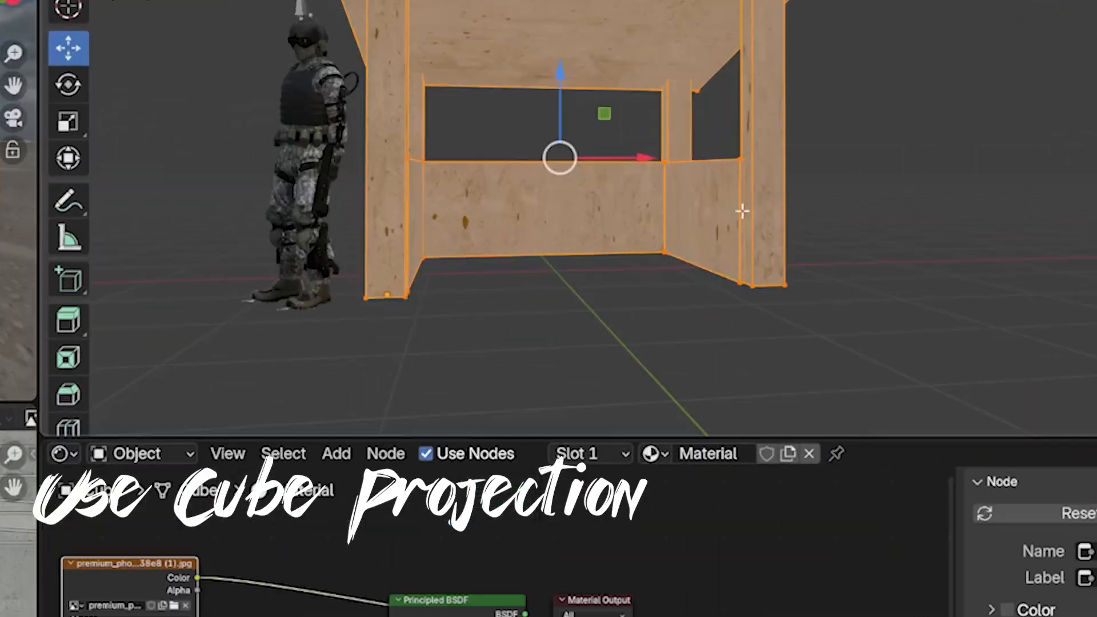
- Unwrap the selected shelter mesh using Cube Projection
key("u")
mouse_move(742, 203)
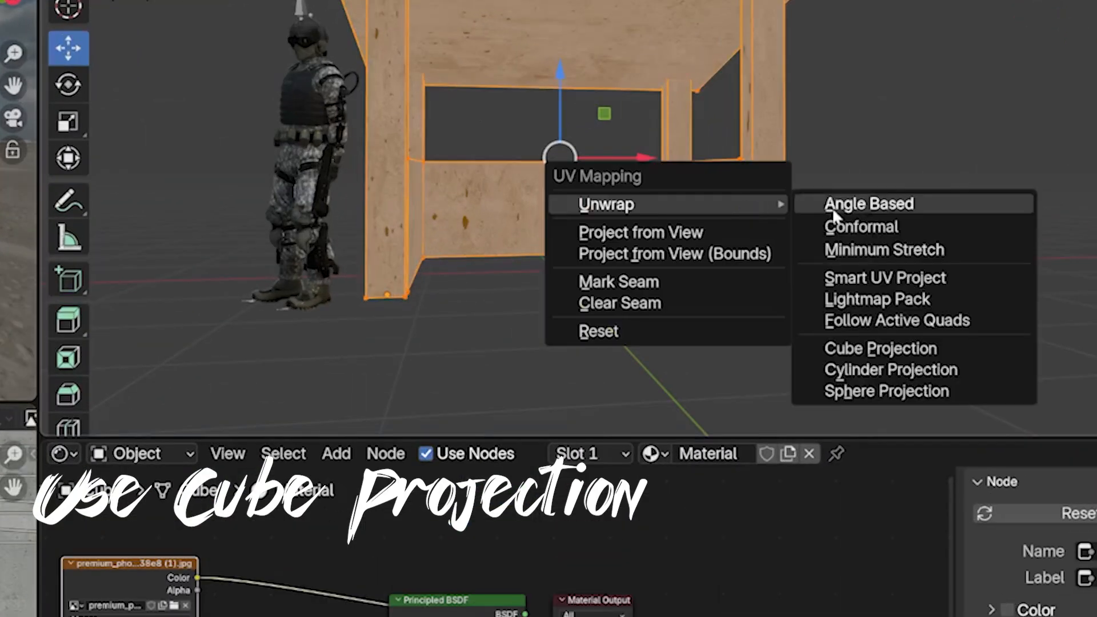
left_click(907, 346)
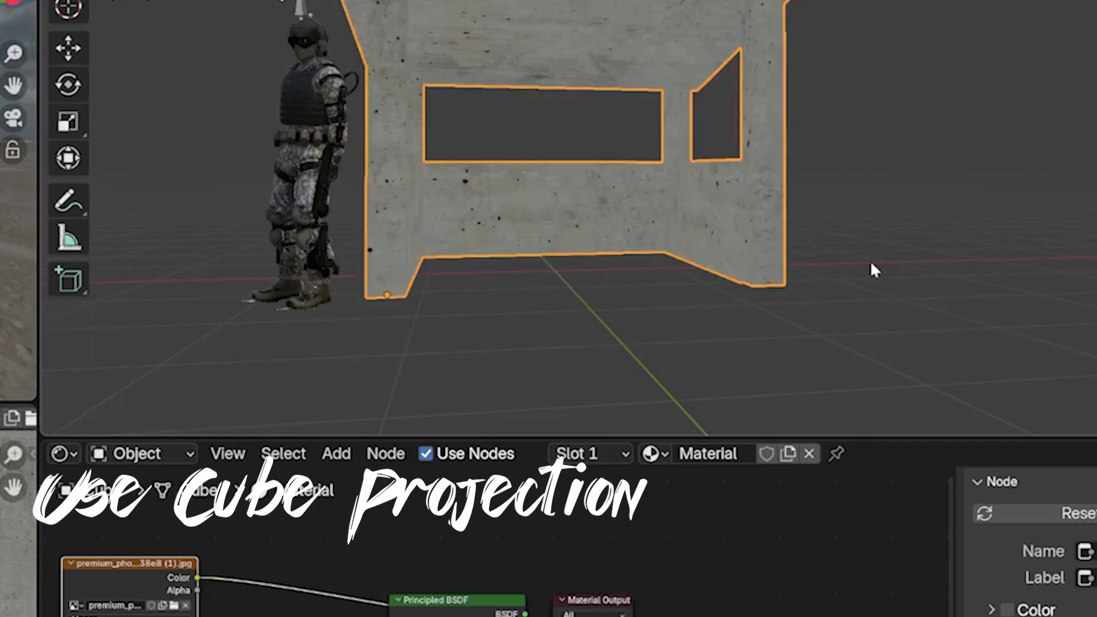
middle_click_drag(874, 269, 649, 280)
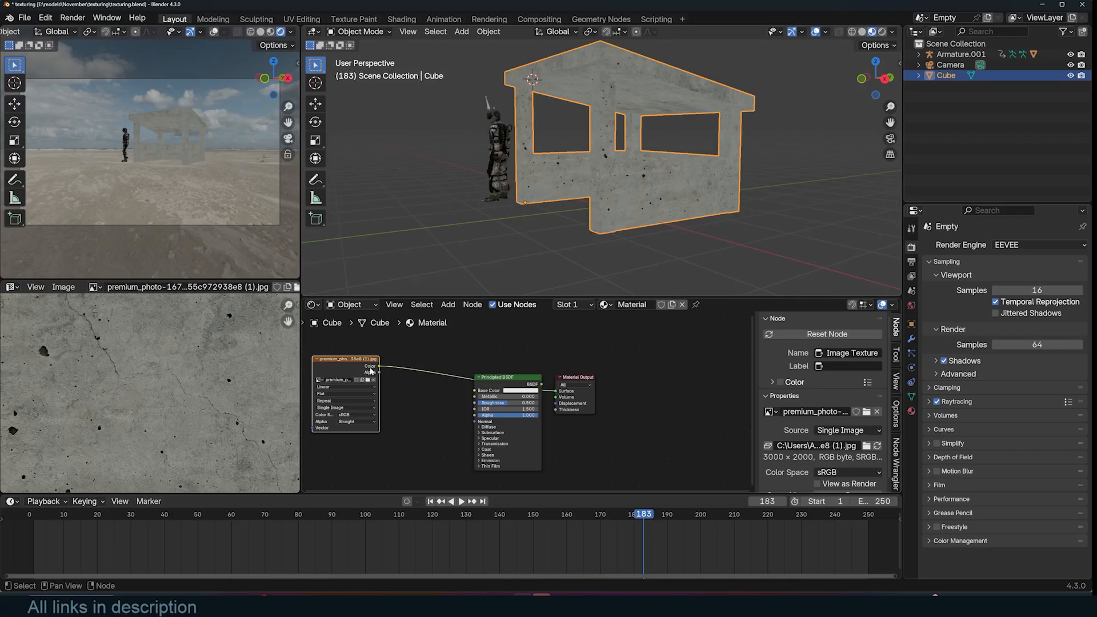
left_click_drag(370, 370, 380, 367)
left_click_drag(477, 392, 478, 393)
left_click(509, 384, "ctrl+shift")
middle_click_drag(669, 150, 606, 126)
key("alt+a")
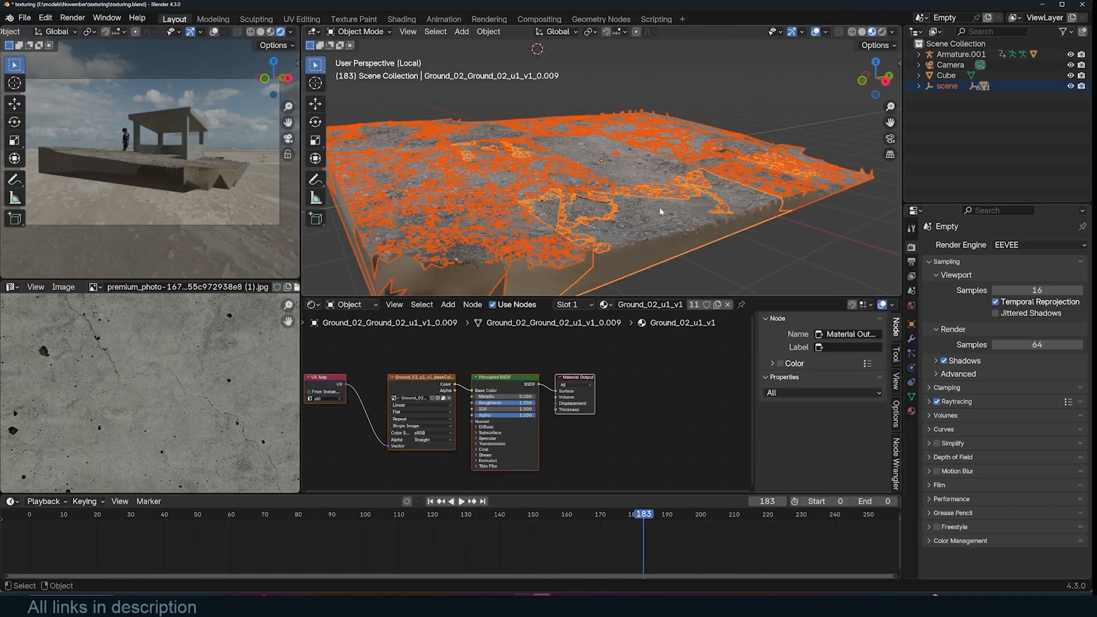
- Rotate the ground scan in top view and scale it up around the shelter
key("KP_7")
key("r")
left_click(676, 249)
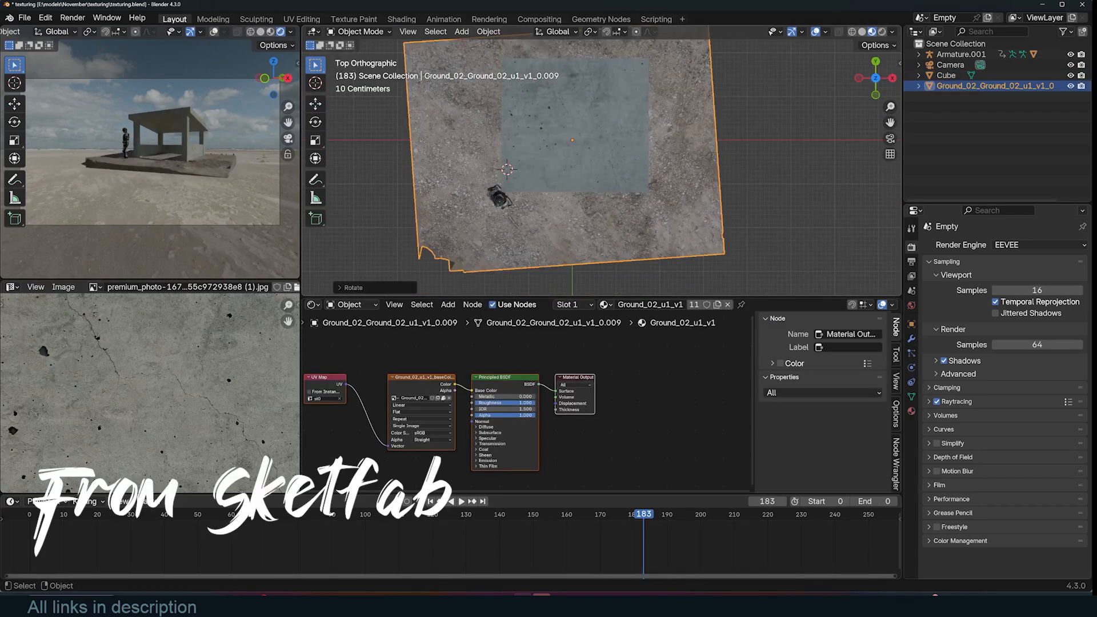
key("s")
left_click(753, 252)
middle_click_drag(754, 251, 608, 89)
key("s")
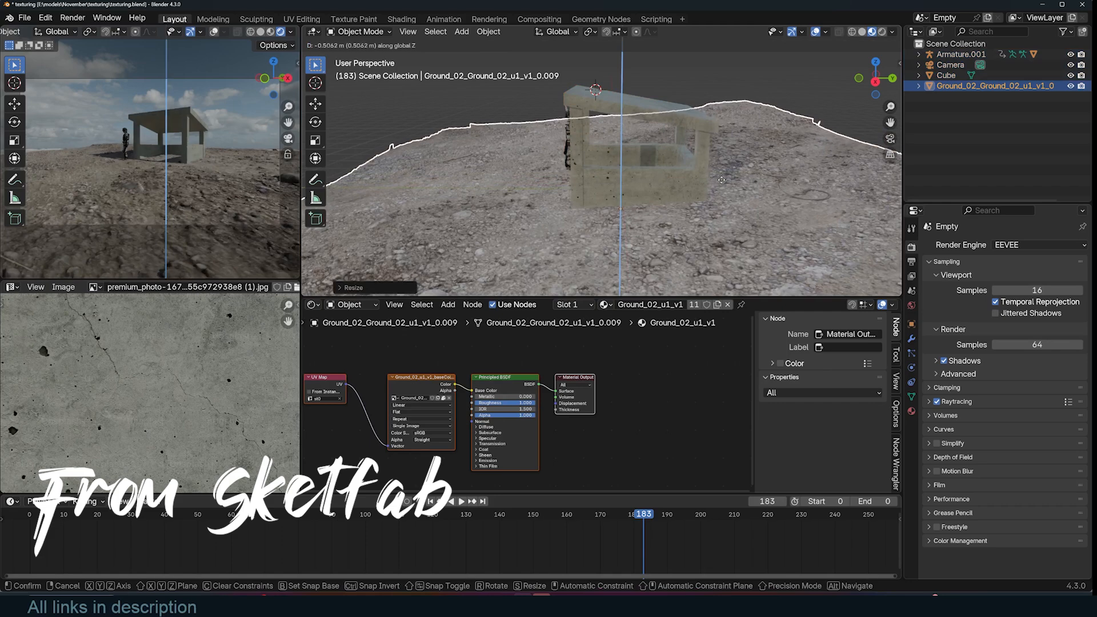
- Refine the ground scan's rotation and scale from the front view so the shelter sits on it
left_click(694, 187)
middle_click_drag(693, 187, 759, 159)
key("KP_3")
key("shift+z")
key("r")
key("r")
left_click(823, 143)
key("r")
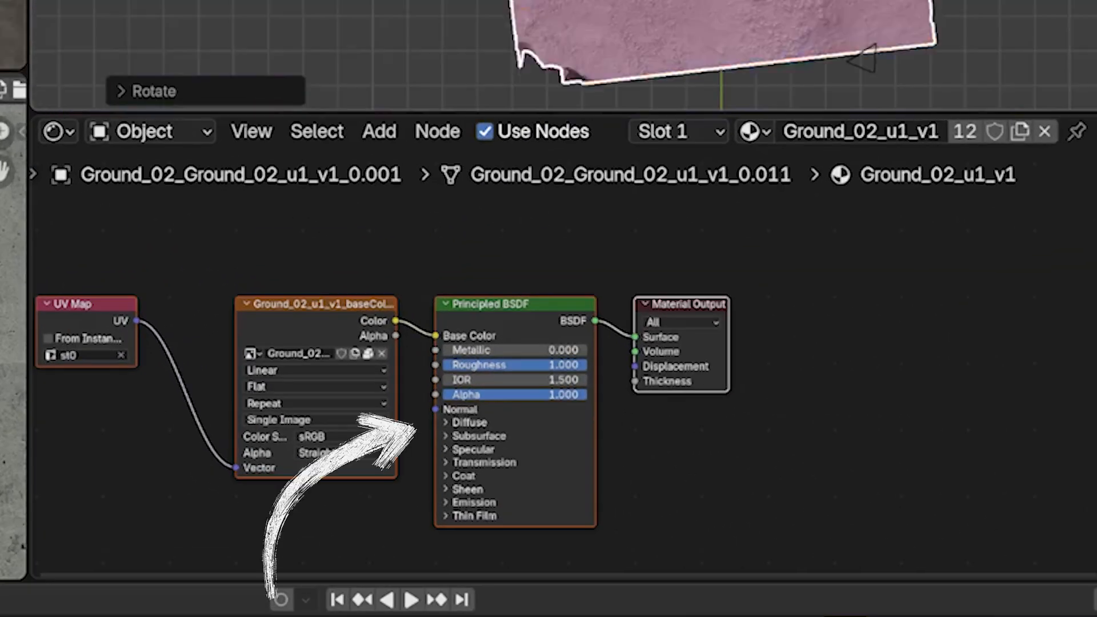
key("s")
key("Return")
key("r")
key("r")
key("Return")
key("Return")
key("r")
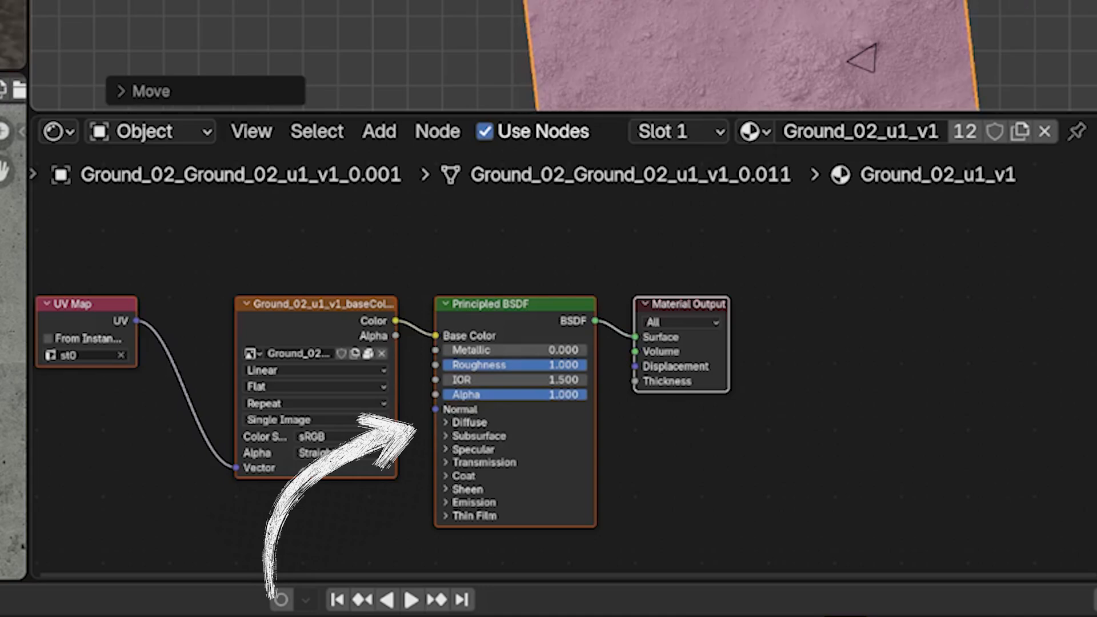
- Duplicate a ground patch, scale and rotate the copy, and lower it into place beside the shelter
left_click(697, 187)
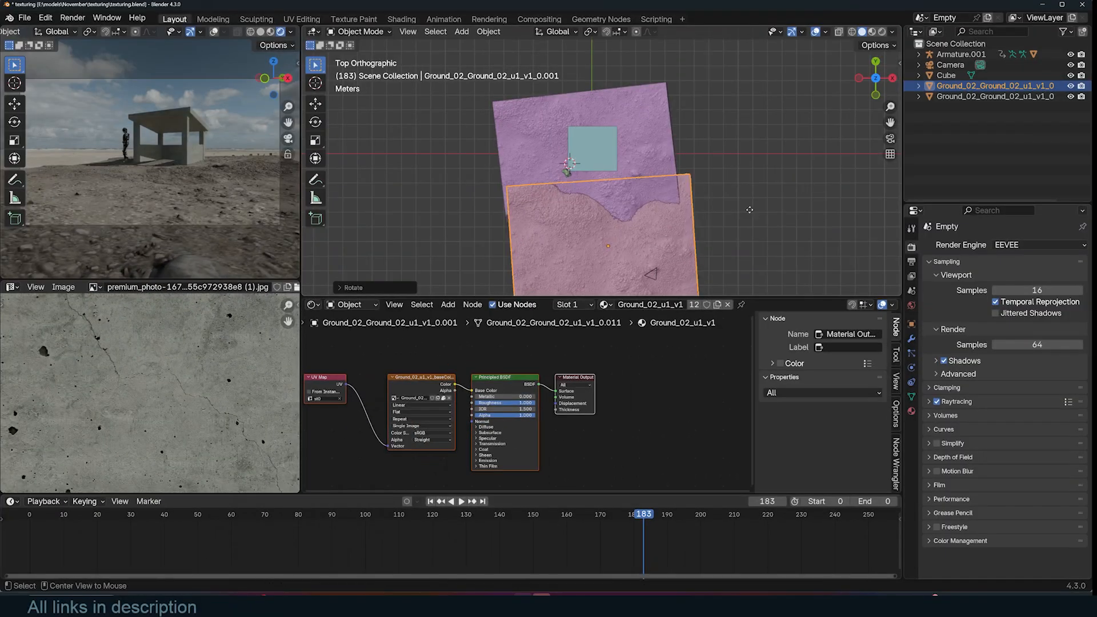
key("shift+d")
key("s")
left_click(555, 165)
middle_click_drag(556, 166, 568, 117)
key("r")
key("r")
left_click(567, 116)
key("r")
key("r")
left_click(567, 117)
key("g")
key("z")
left_click(567, 115)
- Duplicate another linked ground patch in top view, rotate it and adjust its height
key("KP_7")
key("shift+d")
left_click(708, 57)
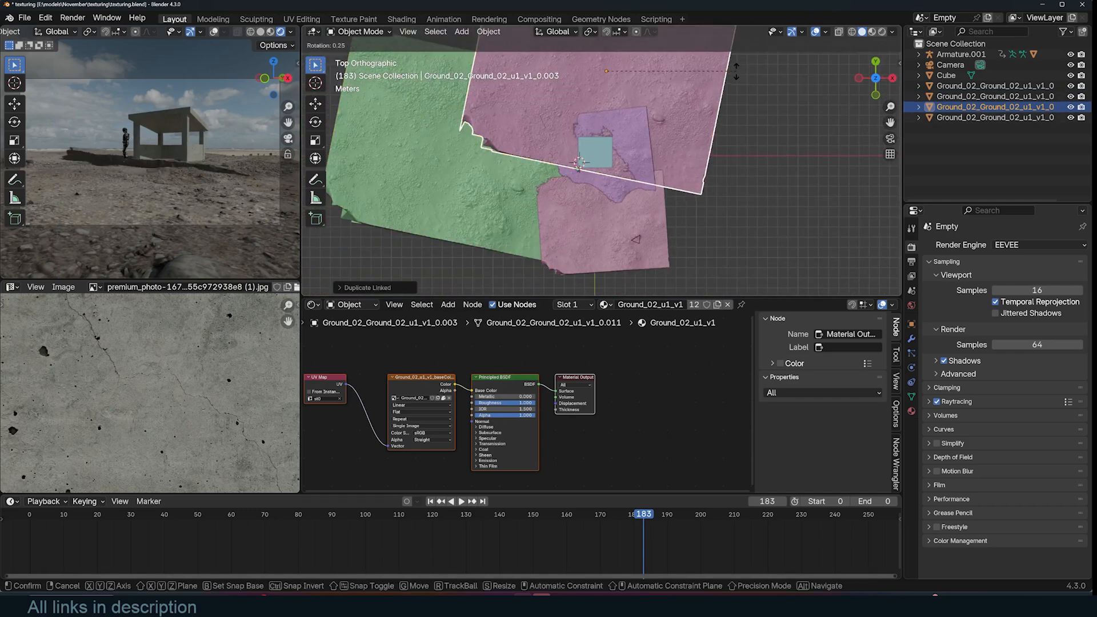
key("r")
left_click(707, 68)
middle_click_drag(707, 68, 707, 289)
key("r")
key("r")
left_click(726, 205)
key("g")
key("z")
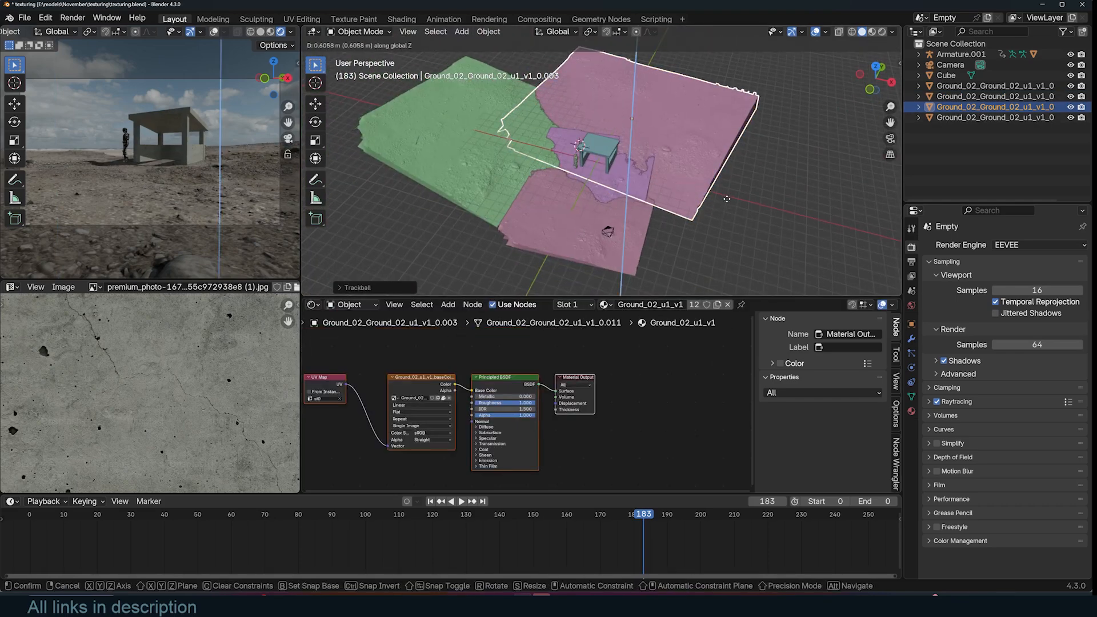
left_click(726, 198)
- Duplicate a third ground patch, then rotate, scale and move it to cover the remaining area
key("KP_7")
key("shift+d")
left_click(564, 123)
key("r")
left_click(609, 115)
left_click(622, 118)
left_click(558, 115)
key("s")
left_click(635, 116)
middle_click_drag(636, 116, 591, 72)
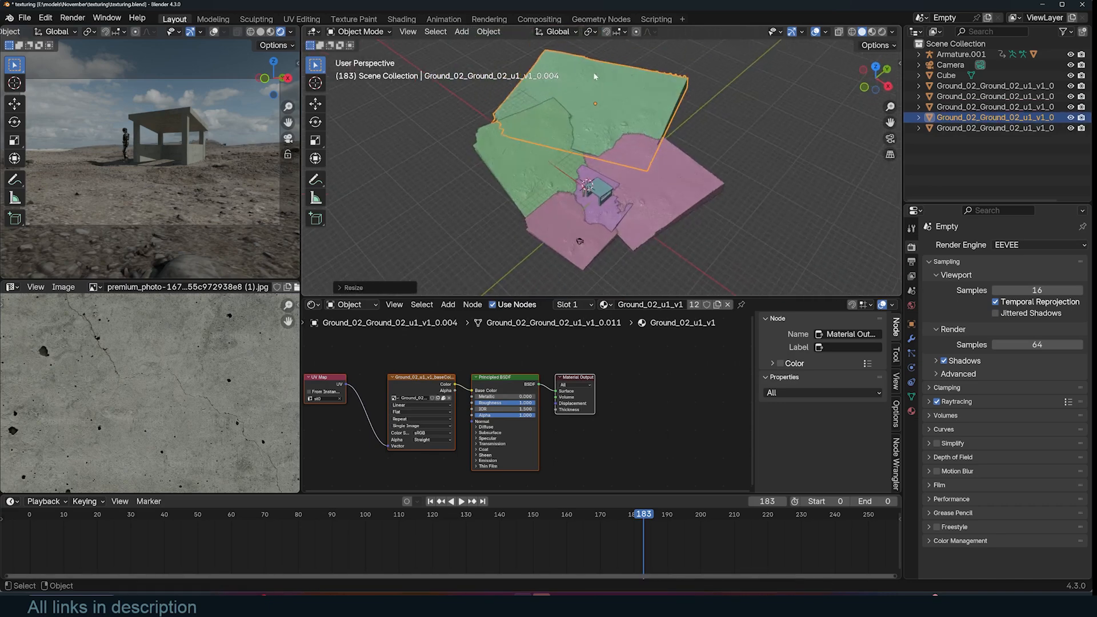
key("r")
left_click(677, 86)
key("g")
left_click(681, 103)
key("r")
key("r")
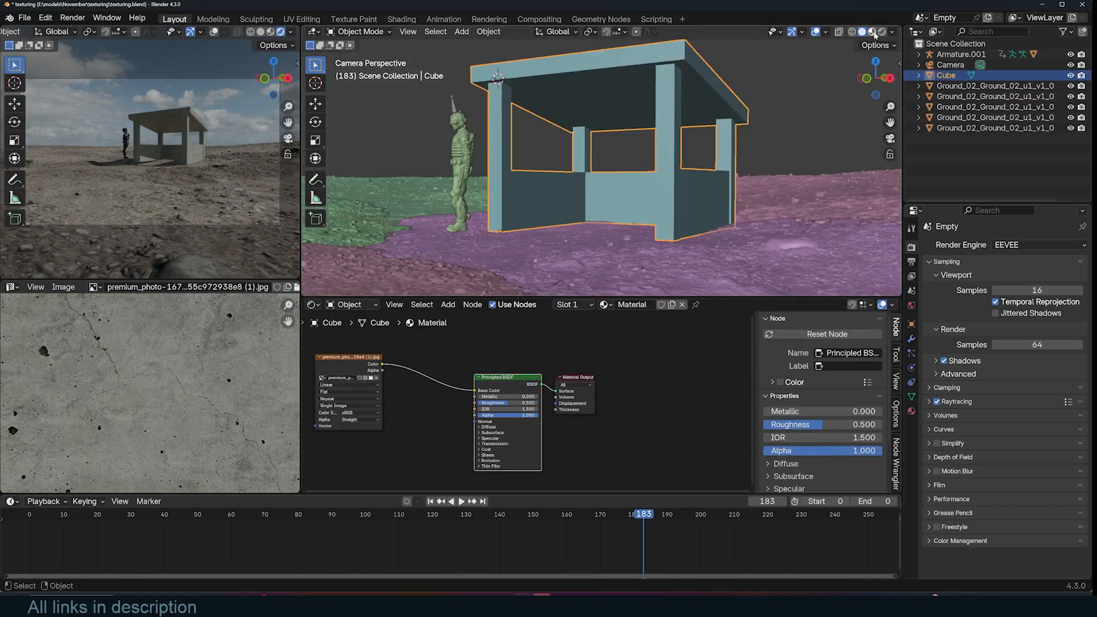
left_click(872, 32)
middle_click_drag(418, 407, 501, 402)
left_click_drag(435, 352, 486, 350)
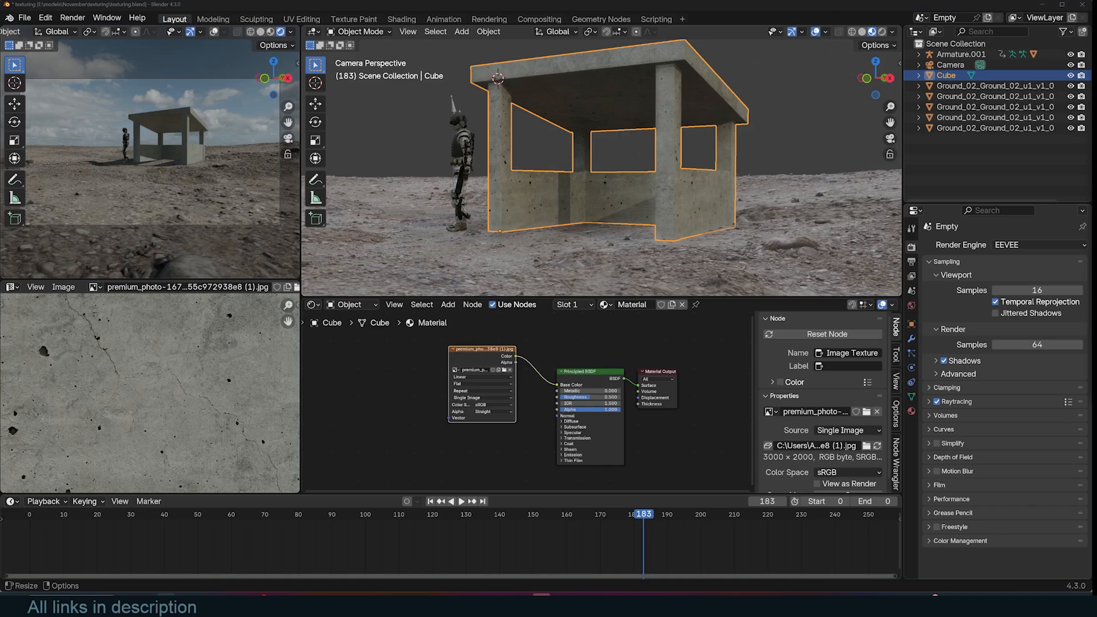
- Switch to the web browser and search images for water damage texture
key("ctrl+a")
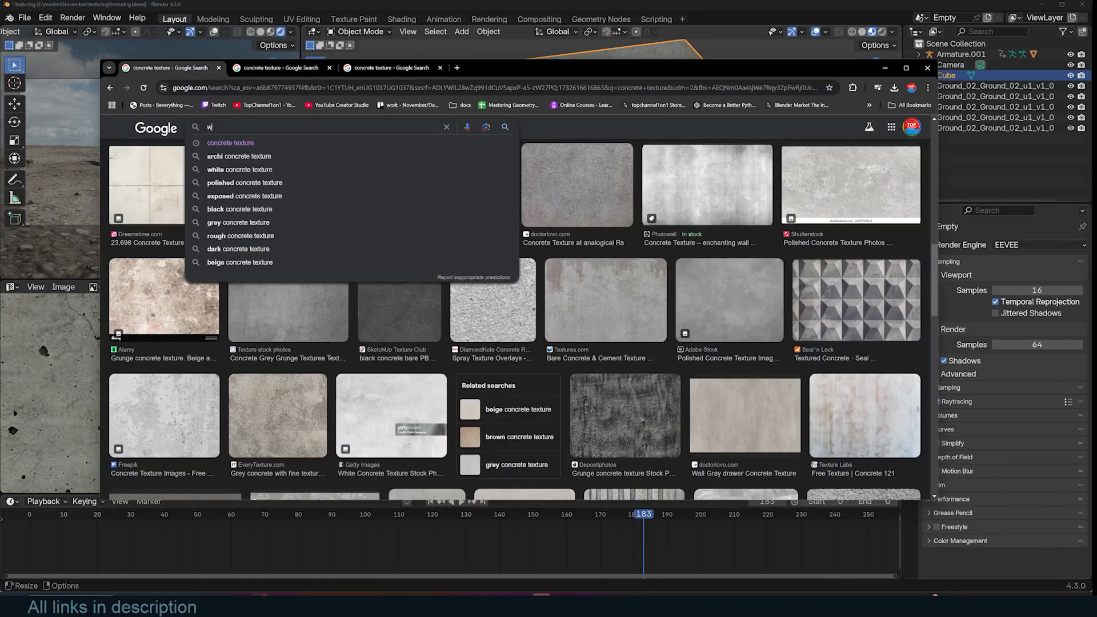
type("wal")
key("BackSpace")
type("ter d")
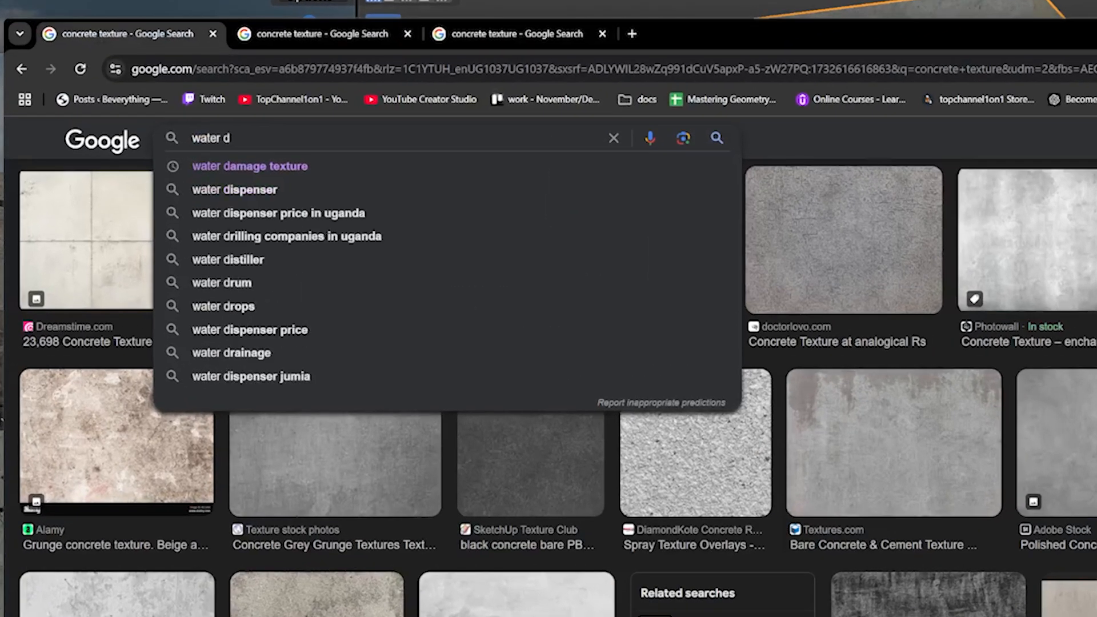
left_click(474, 166)
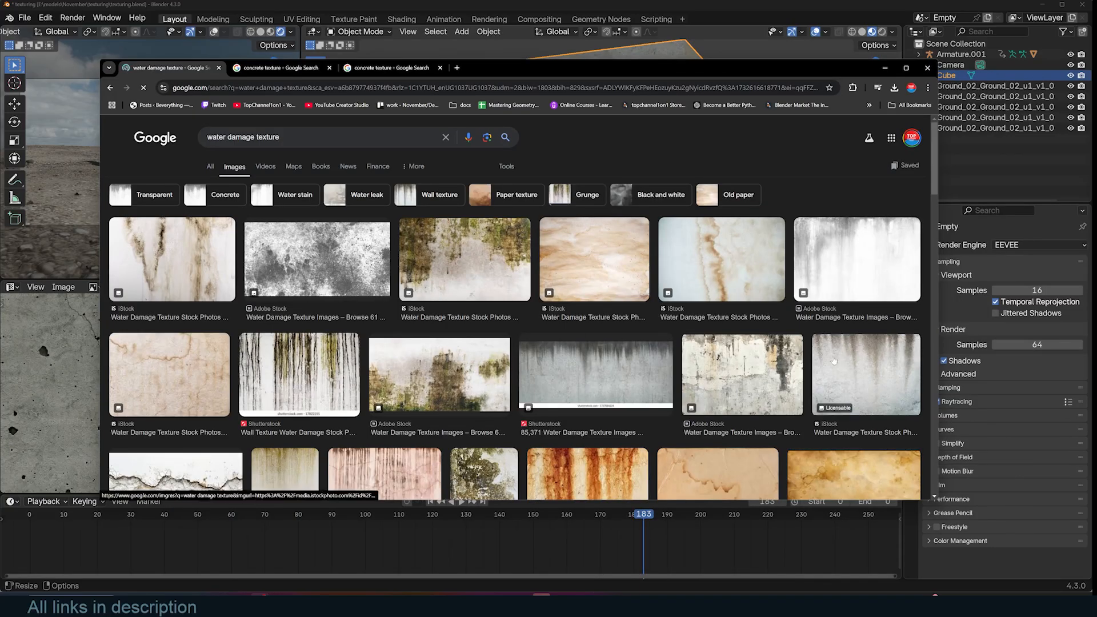
- Bring a water damage texture image from the search results into the shelter material's node tree
middle_click(834, 360)
middle_click(588, 373)
scroll(489, 344, "down", 10)
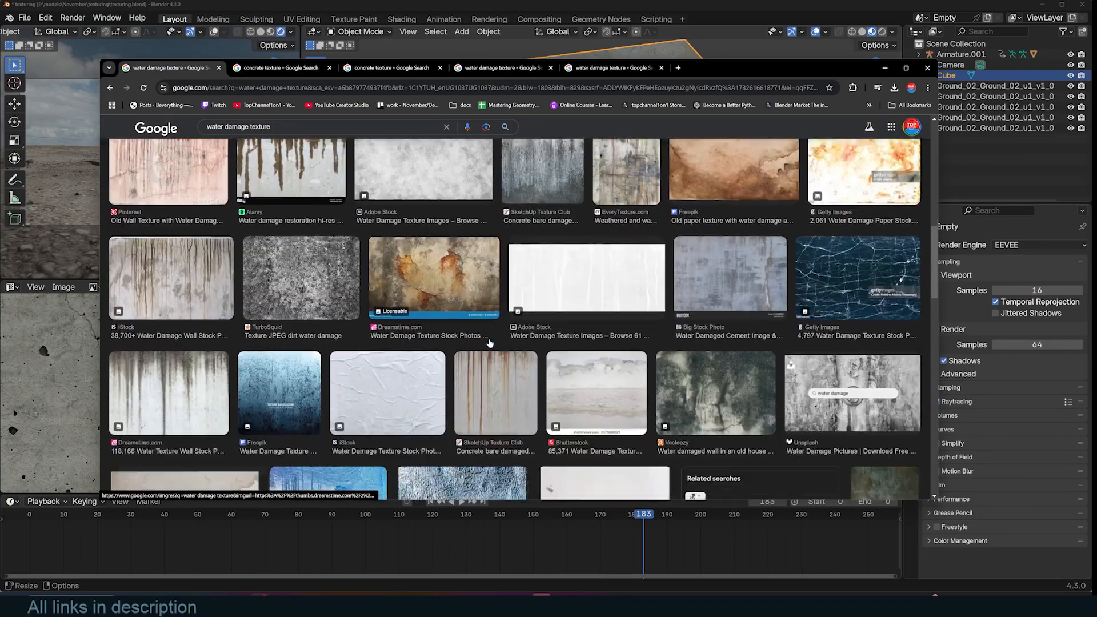
right_click(182, 151)
left_click(205, 165)
scroll(205, 164, "down", 3)
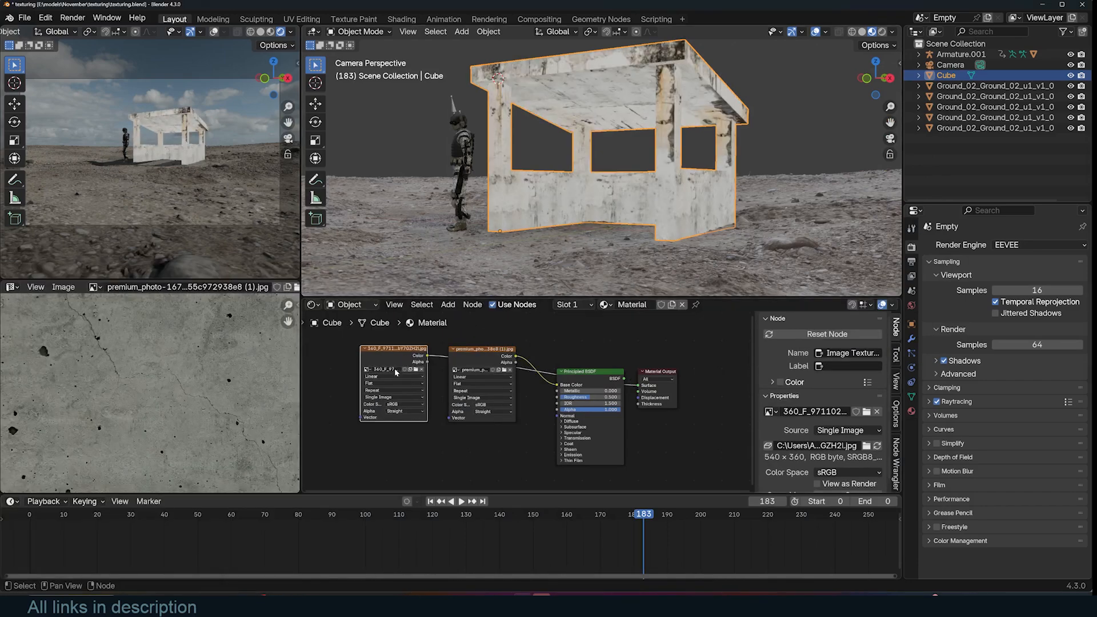
left_click_drag(395, 372, 363, 392)
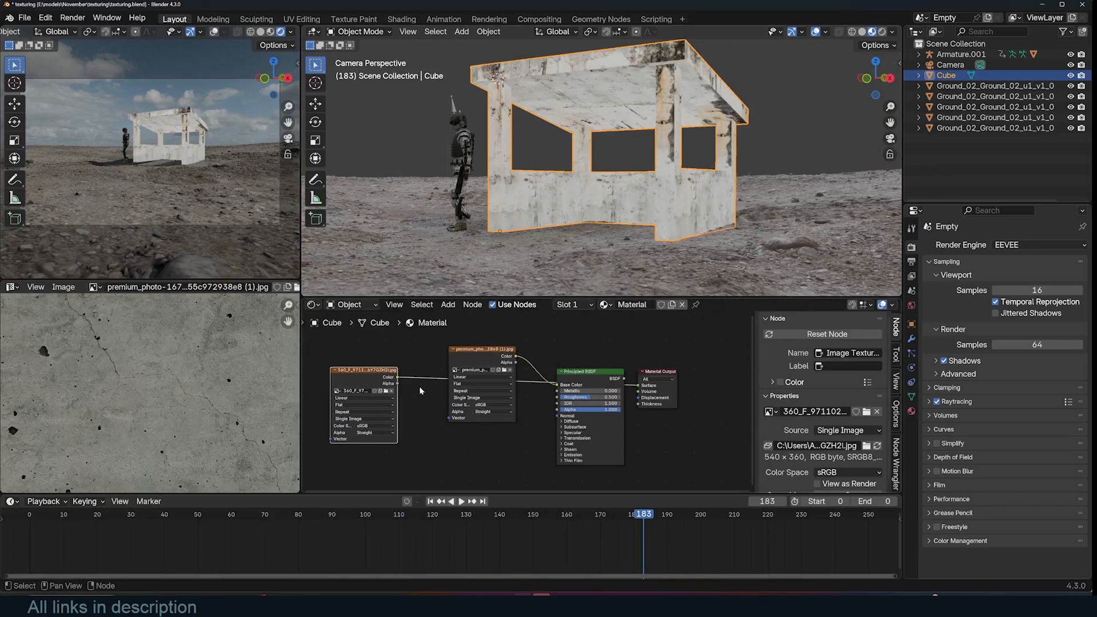
- Add a Mix node combining the concrete and water damage textures into the shader's base color
middle_click_drag(430, 386, 476, 385)
scroll(651, 154, "up", 4)
middle_click_drag(651, 154, 611, 157)
key("shift+a")
type("mix")
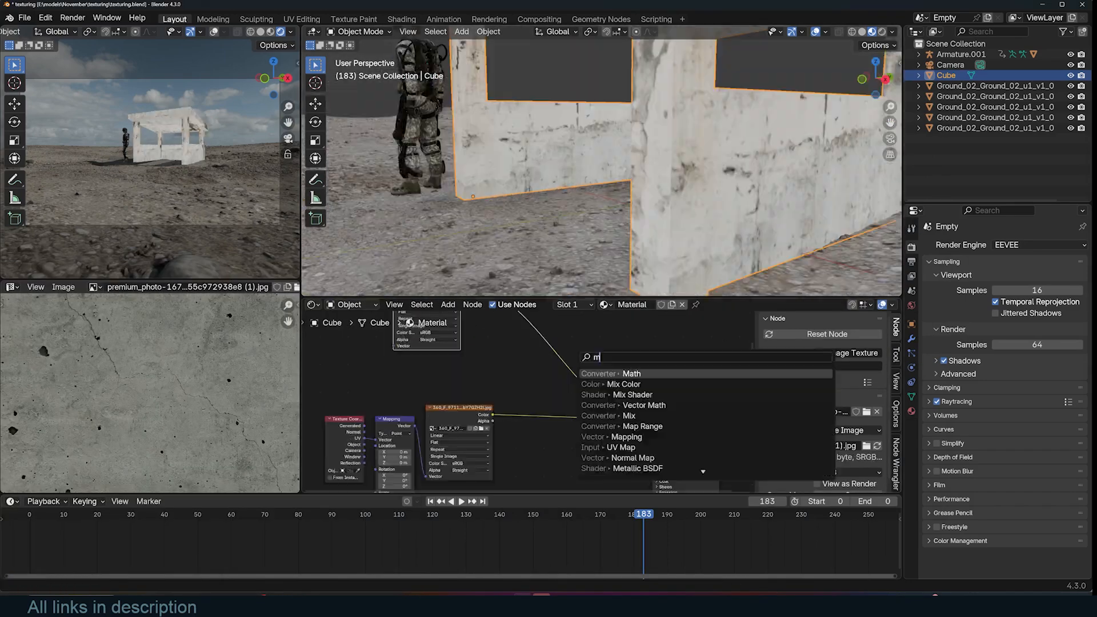
key("Return")
left_click(515, 339)
left_click_drag(492, 414, 569, 418)
left_click(670, 410)
scroll(664, 161, "down", 7)
middle_click_drag(668, 161, 683, 171)
left_click(517, 94)
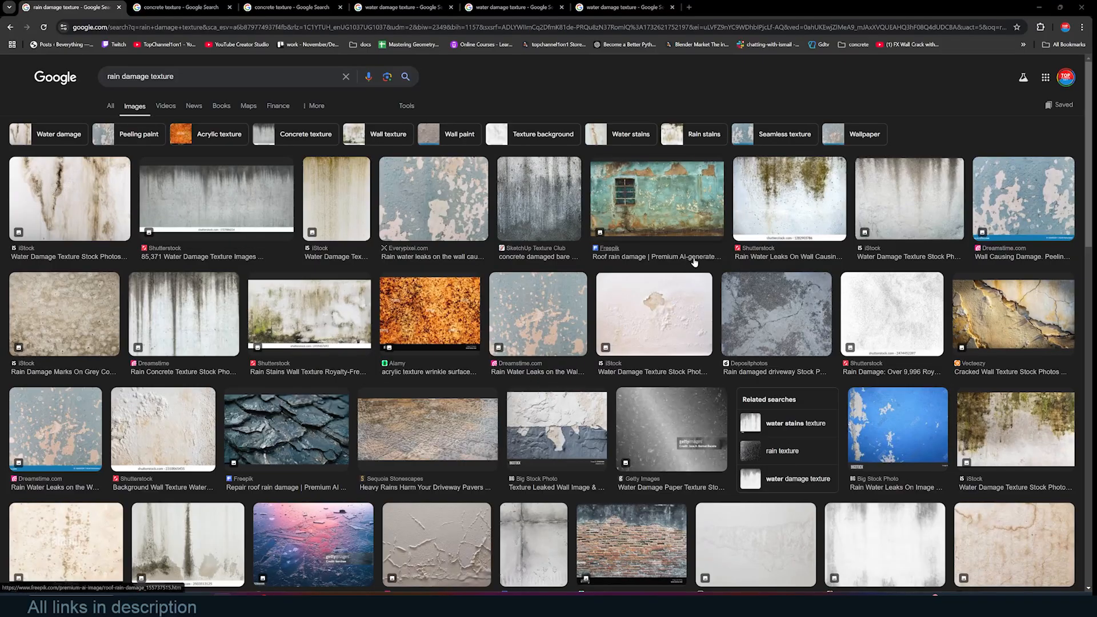
- Browse rain damage texture image results and preview a rain-streaked concrete image
scroll(400, 246, "down", 2)
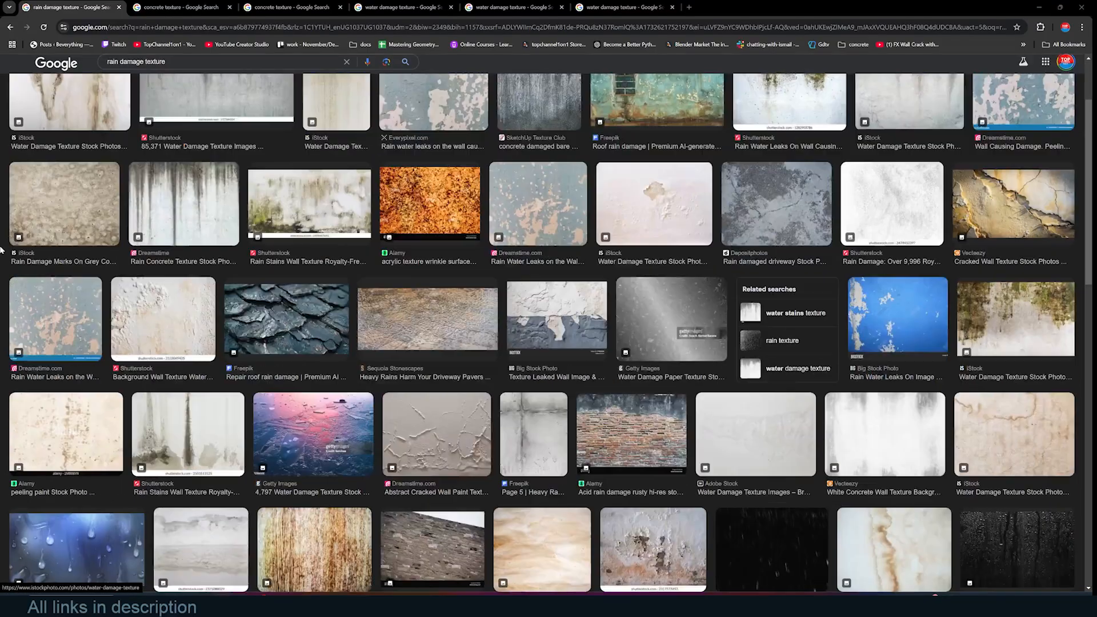
scroll(240, 245, "up", 2)
left_click(266, 194)
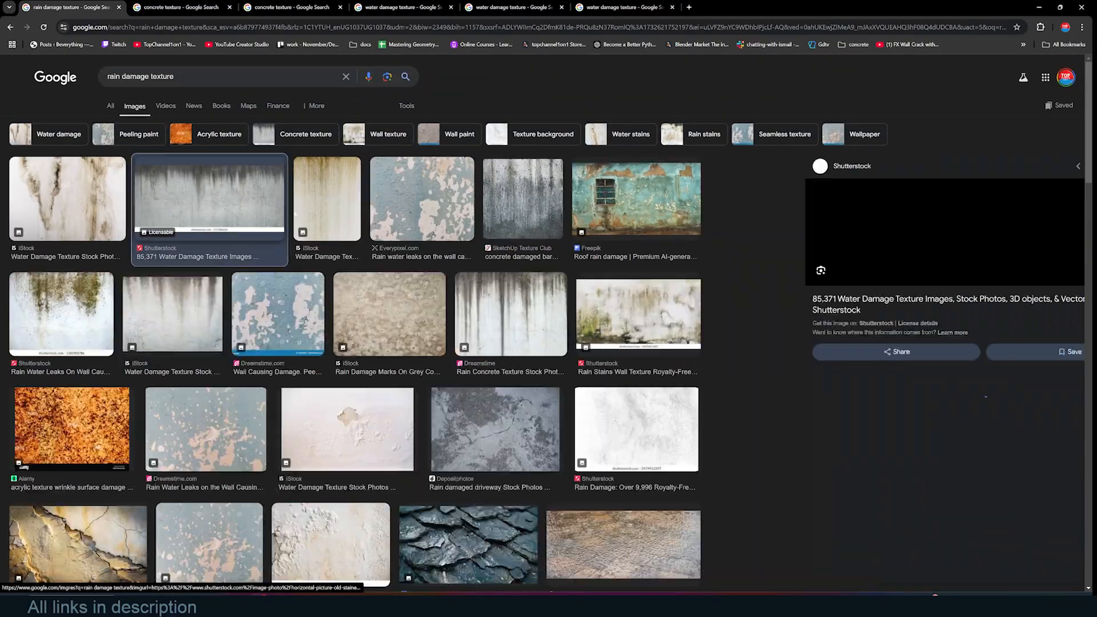
left_click(512, 199)
left_click(510, 314)
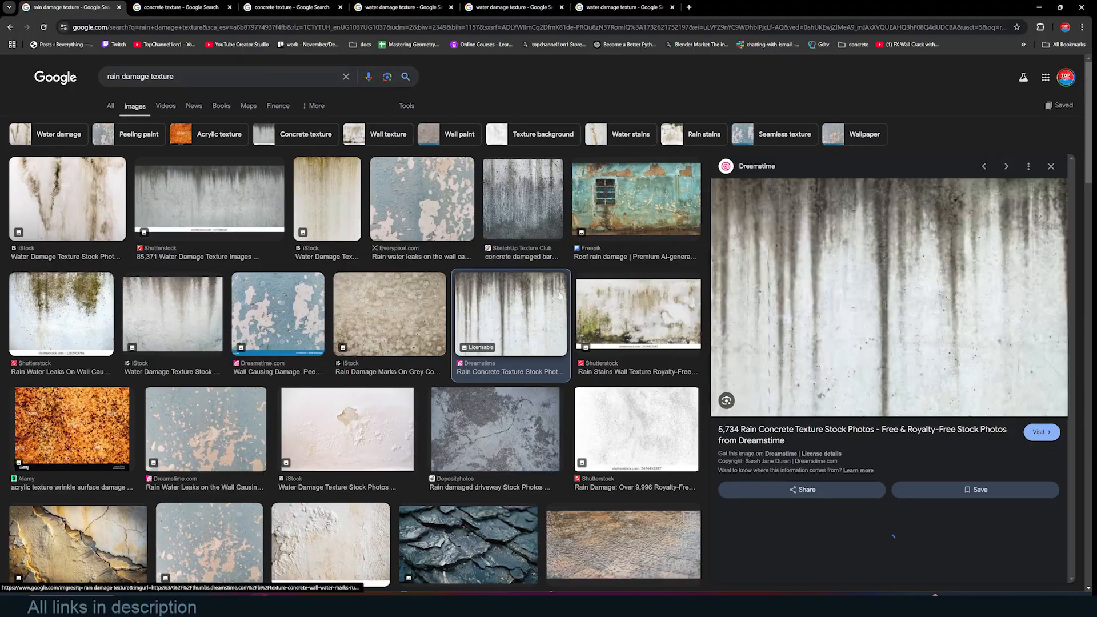
scroll(571, 302, "down", 6)
scroll(591, 300, "down", 2)
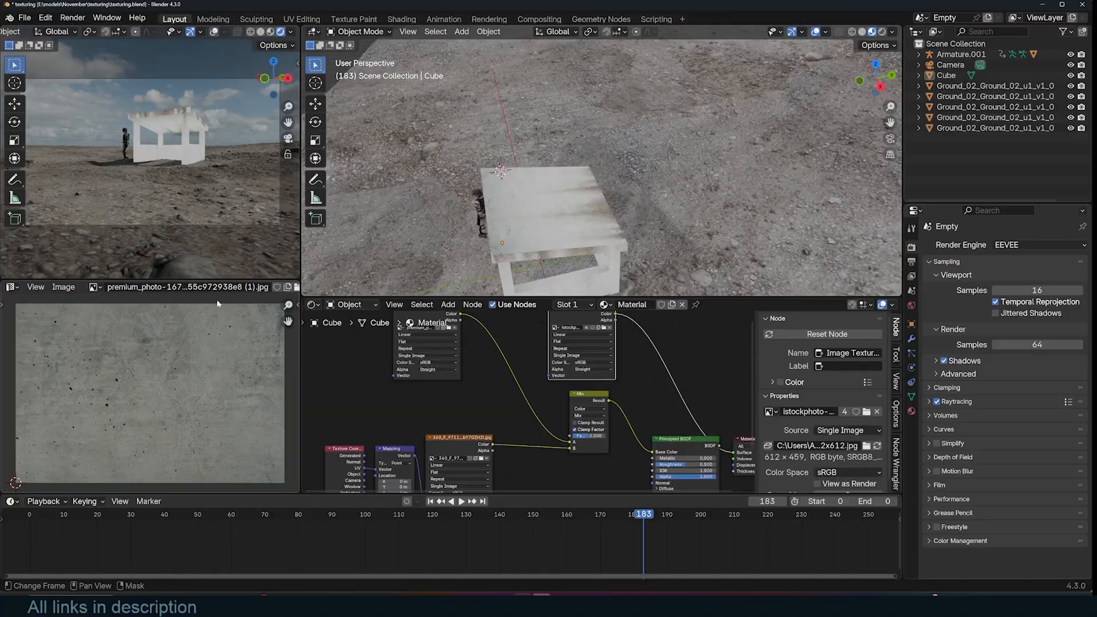
left_click(93, 287)
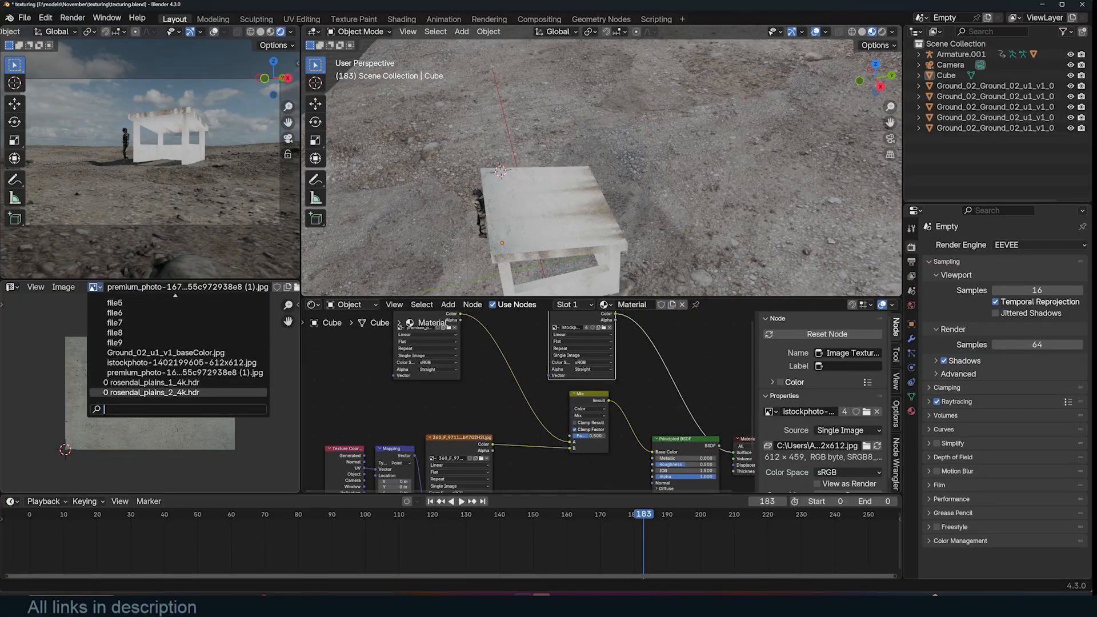
left_click(181, 362)
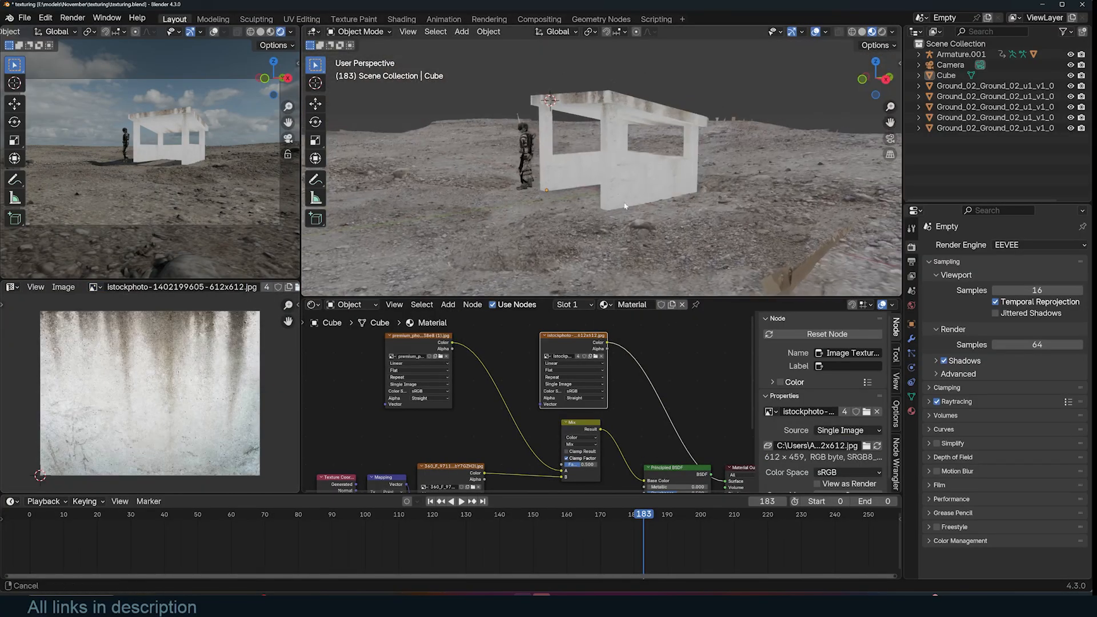
left_click(946, 75)
- Add a second UV map to the Cube and name it water damage
left_click(911, 396)
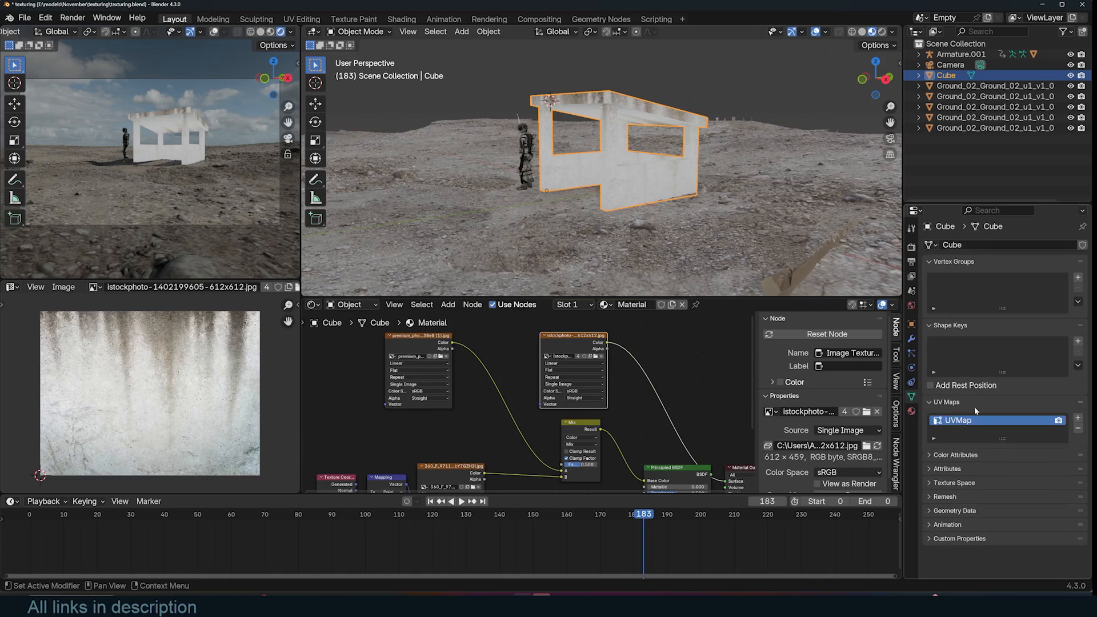
type("water damage")
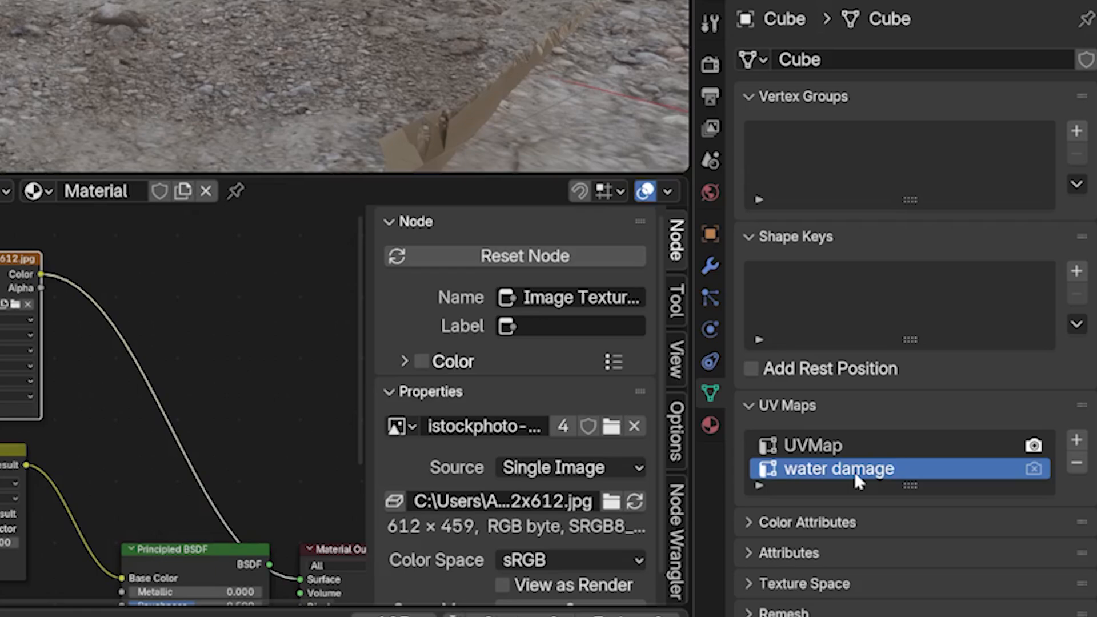
middle_click_drag(35, 405, 296, 432)
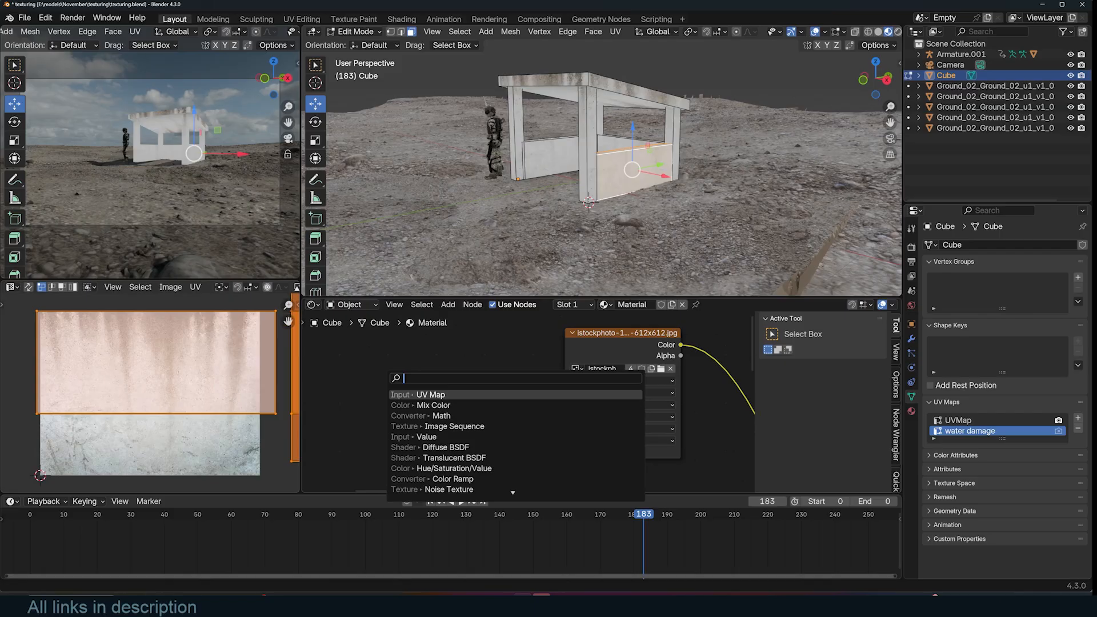
key("Return")
- Add a UV Map node set to water damage and connect it to the streak image's vector input
left_click(409, 373)
left_click(446, 420)
left_click(445, 433)
left_click_drag(482, 392, 565, 451)
key("g")
right_click(266, 366)
middle_click_drag(646, 245, 562, 234)
left_click(448, 417)
left_click(440, 441)
middle_click_drag(609, 187, 644, 179)
- Unwrap the selected wall faces for the water damage map and scale, move and rotate their UVs over the image
key("Tab")
key("Tab")
key("s")
left_click(257, 367)
key("g")
left_click(231, 370)
middle_click_drag(607, 128, 613, 209, "shift")
left_click(616, 120)
key("u")
left_click(600, 207)
key("s")
left_click(274, 465)
key("r")
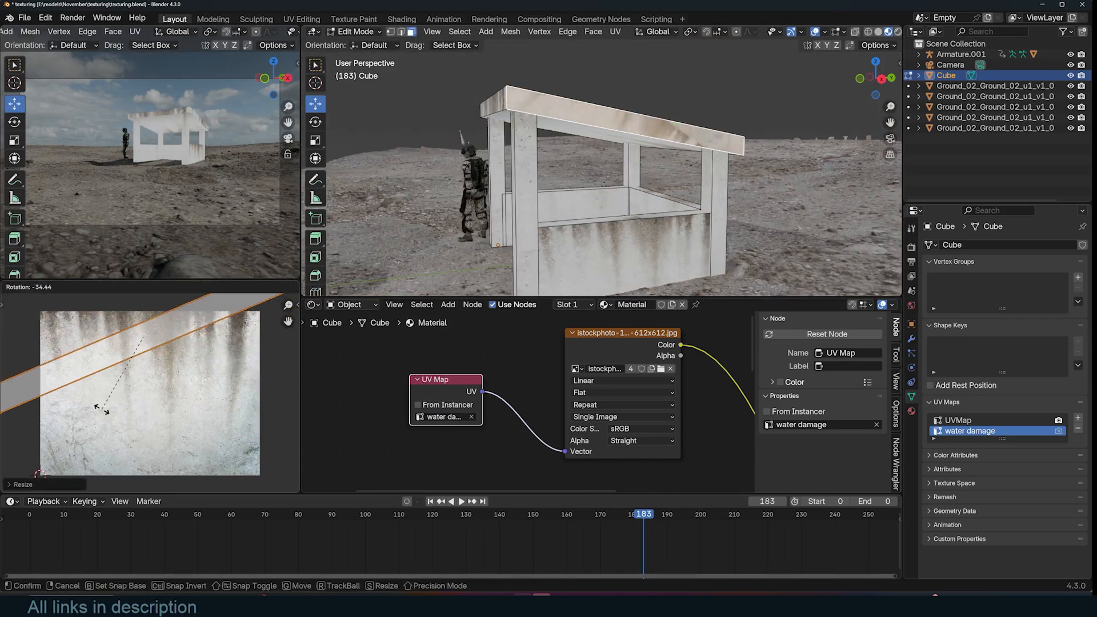
left_click(212, 405)
- Select further faces and scale and move their water damage UVs to fit the streak image
key("Tab")
middle_click_drag(571, 200, 543, 199)
key("Tab")
key("s")
left_click(286, 359)
key("g")
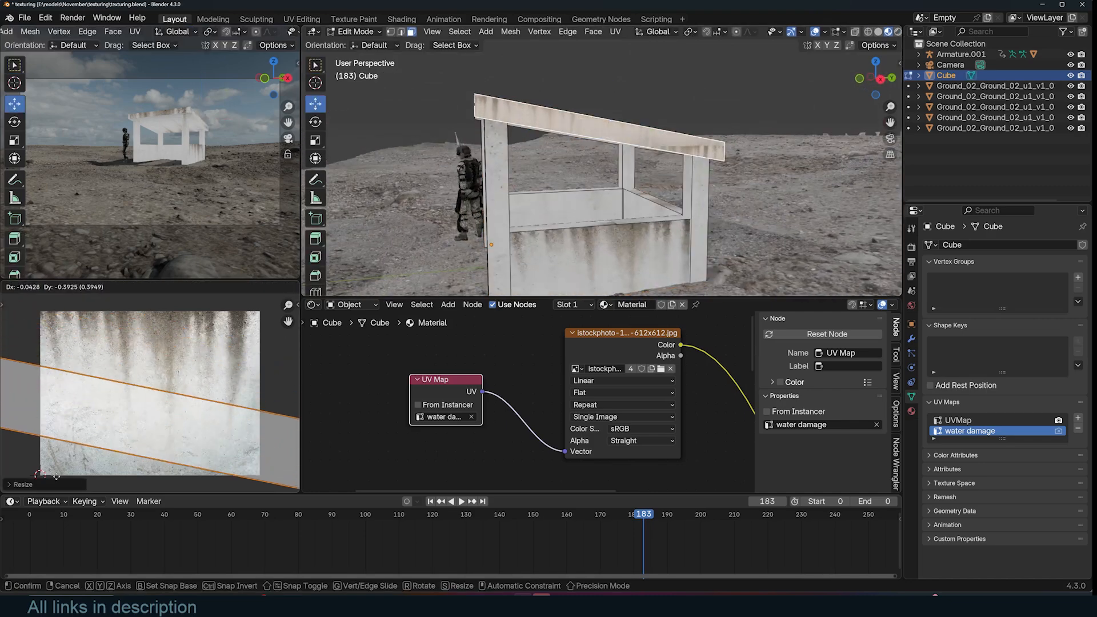
scroll(252, 388, "down", 4)
key("s")
left_click(229, 382)
key("Tab")
middle_click_drag(545, 156, 514, 197)
key("Tab")
- Set the new mix node's blending mode to Overlay
left_click(614, 206)
scroll(150, 394, "up", 4)
key("g")
left_click(180, 360)
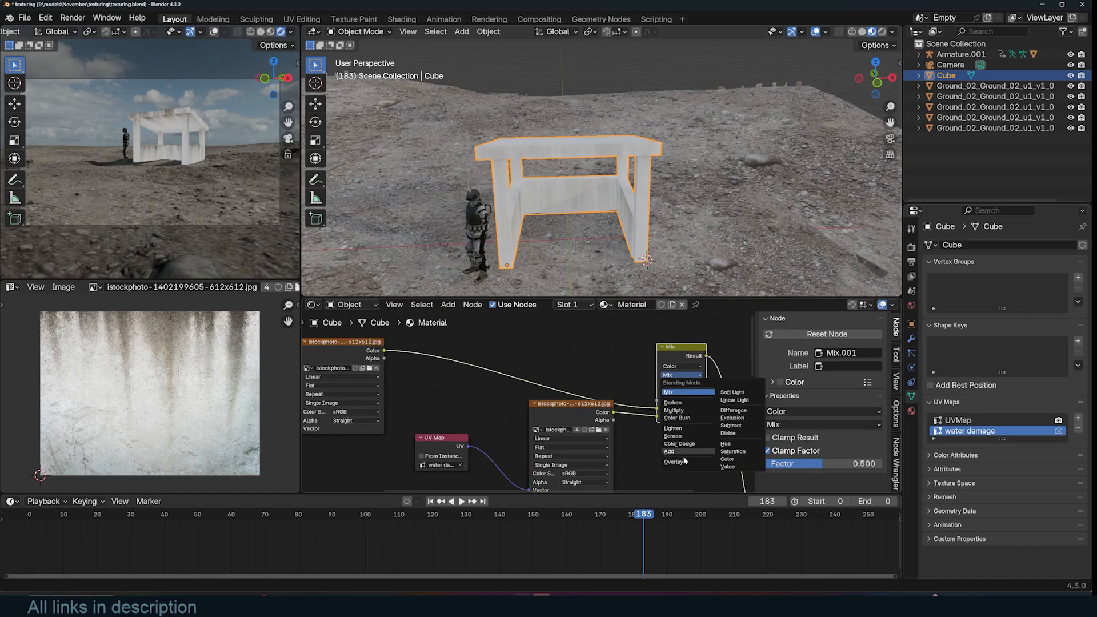
left_click(693, 462)
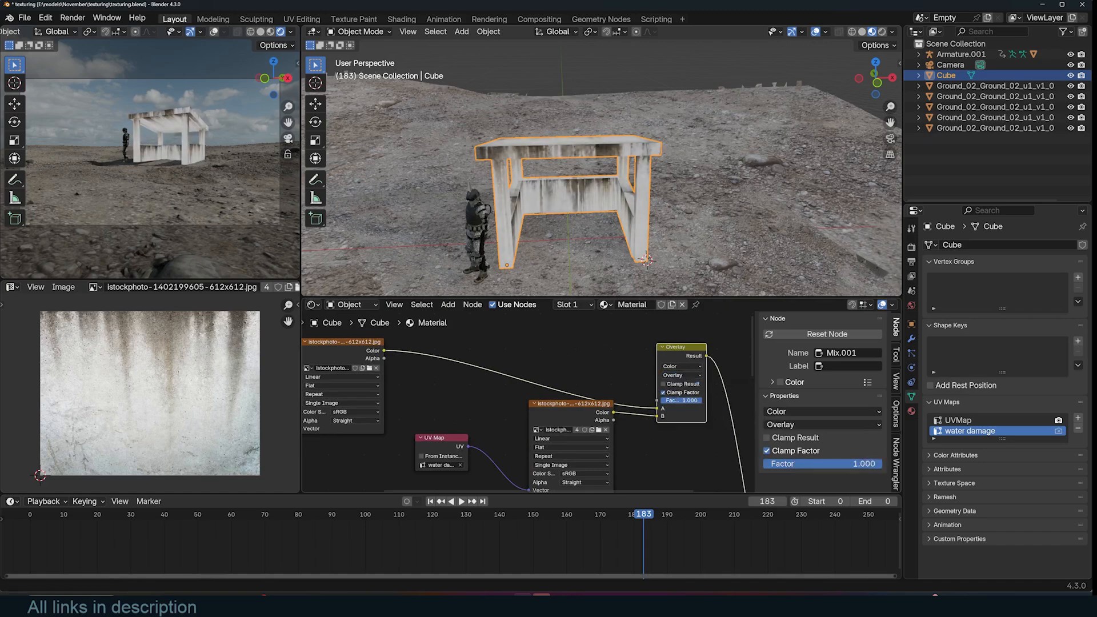
- Route the Overlay mix result into the shader and rearrange the node tree
middle_click_drag(694, 415, 514, 366)
scroll(537, 383, "down", 4)
key("n")
middle_click_drag(520, 407, 528, 335)
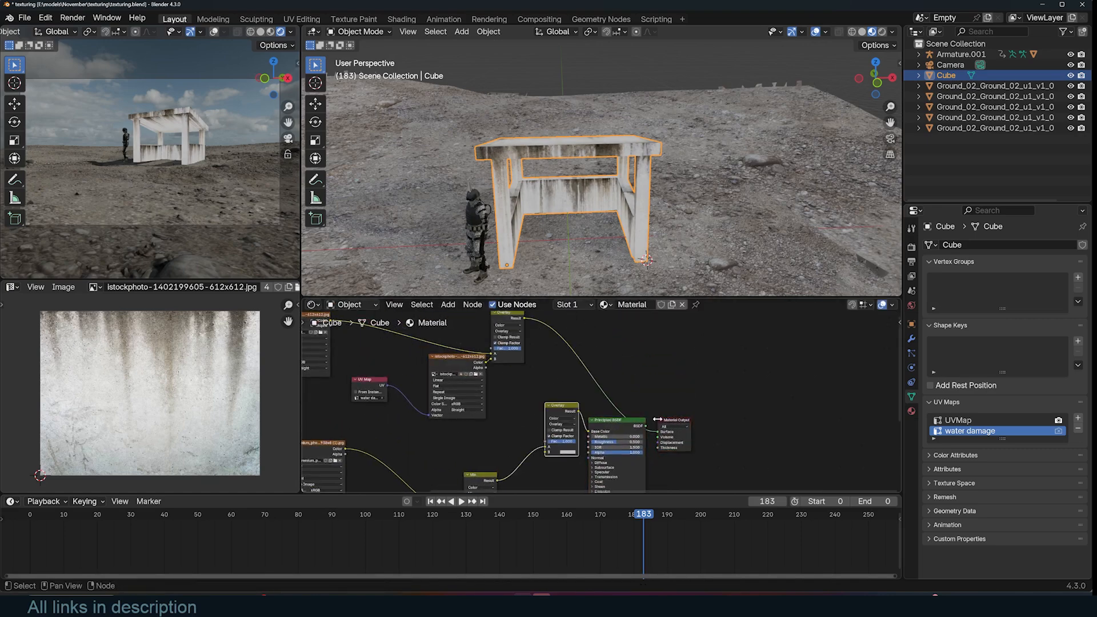
- Adjust the water damage mix node's placement in the cube's material tree
left_click(624, 421, "ctrl+shift")
left_click_drag(540, 459, 545, 447)
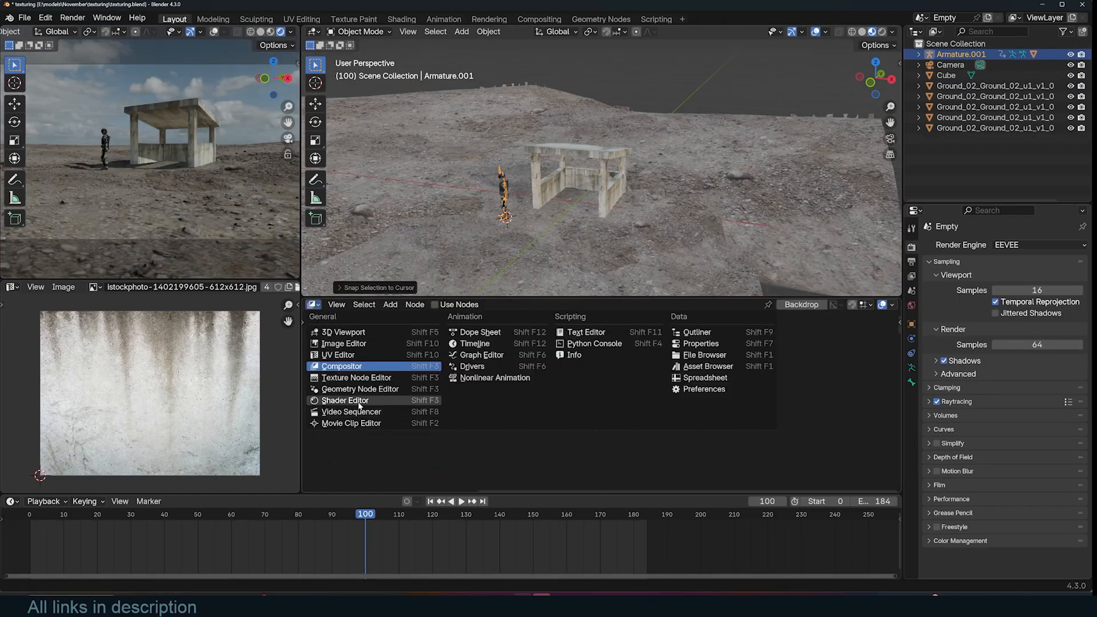
- Show the World shader nodes in the node editor and arrange the HDRI environment nodes
left_click(342, 407)
left_click(345, 311)
left_click(360, 353)
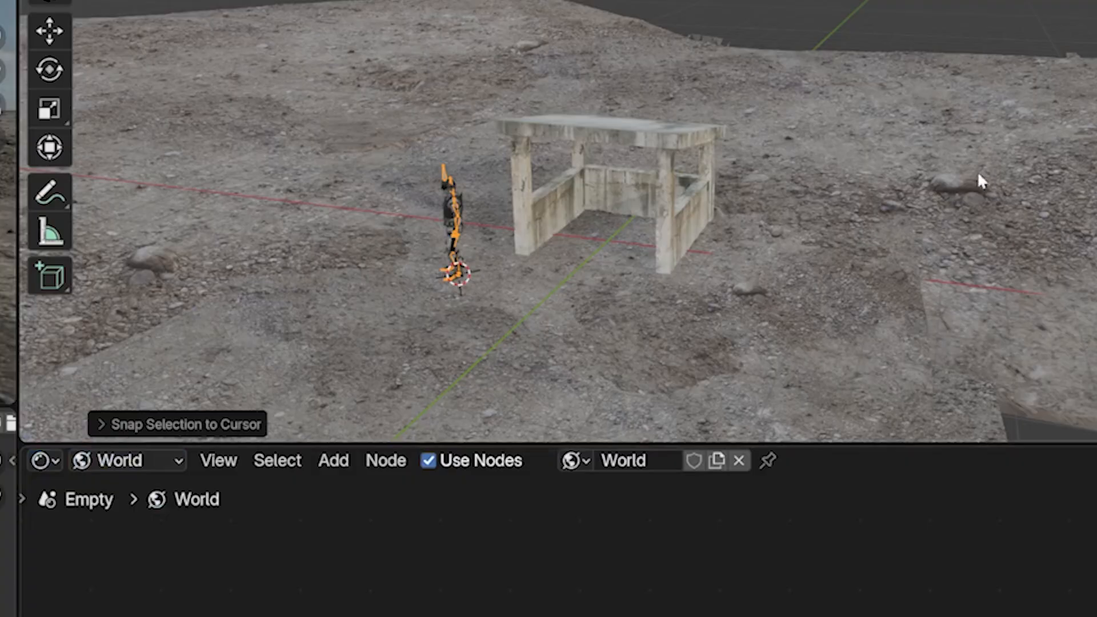
left_click(540, 309)
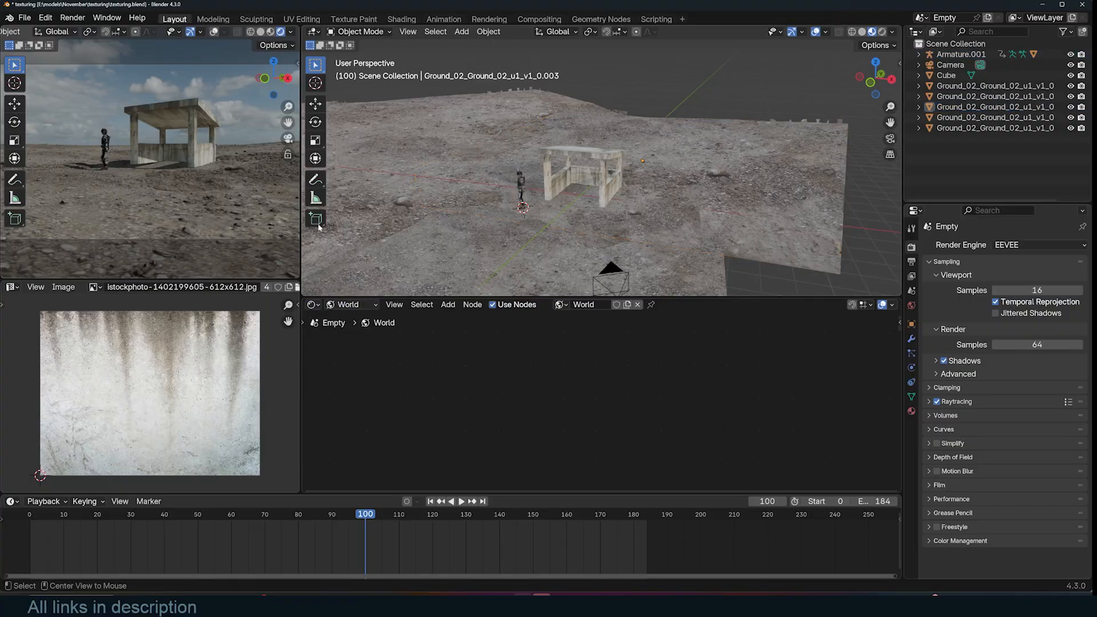
middle_click_drag(563, 456, 587, 371)
middle_click_drag(570, 486, 607, 414)
left_click(606, 413)
middle_click_drag(496, 384, 573, 393)
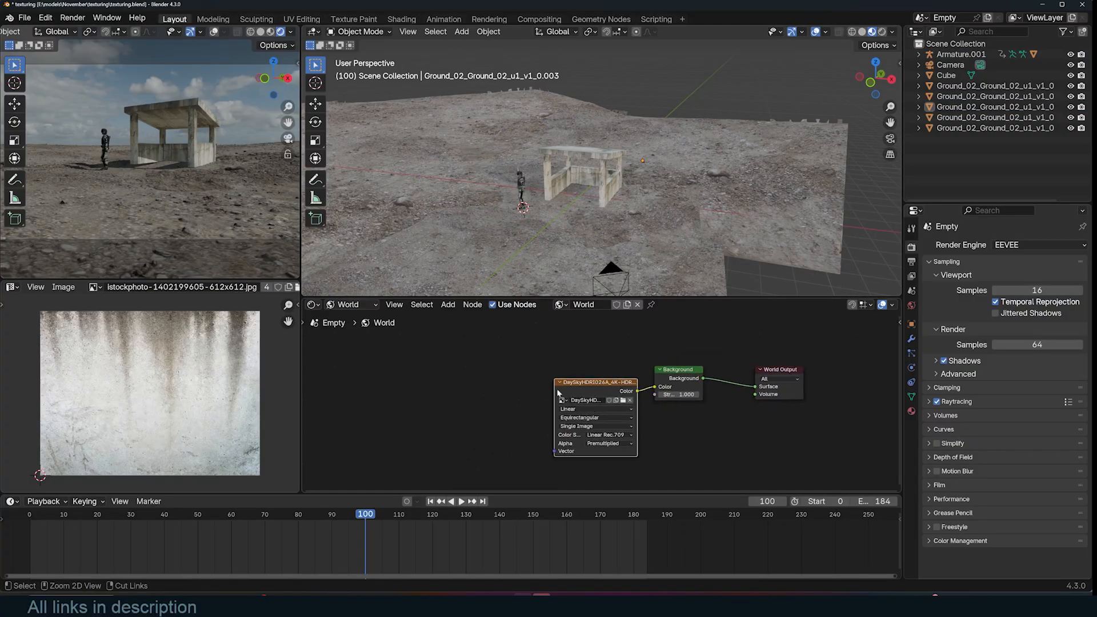
- Add Texture Coordinate and Mapping nodes to the HDRI environment texture
key("ctrl+t")
scroll(611, 209, "up", 2)
- Add a sphere empty and rotate it about -293° around Z to orient the HDRI
key("shift+a")
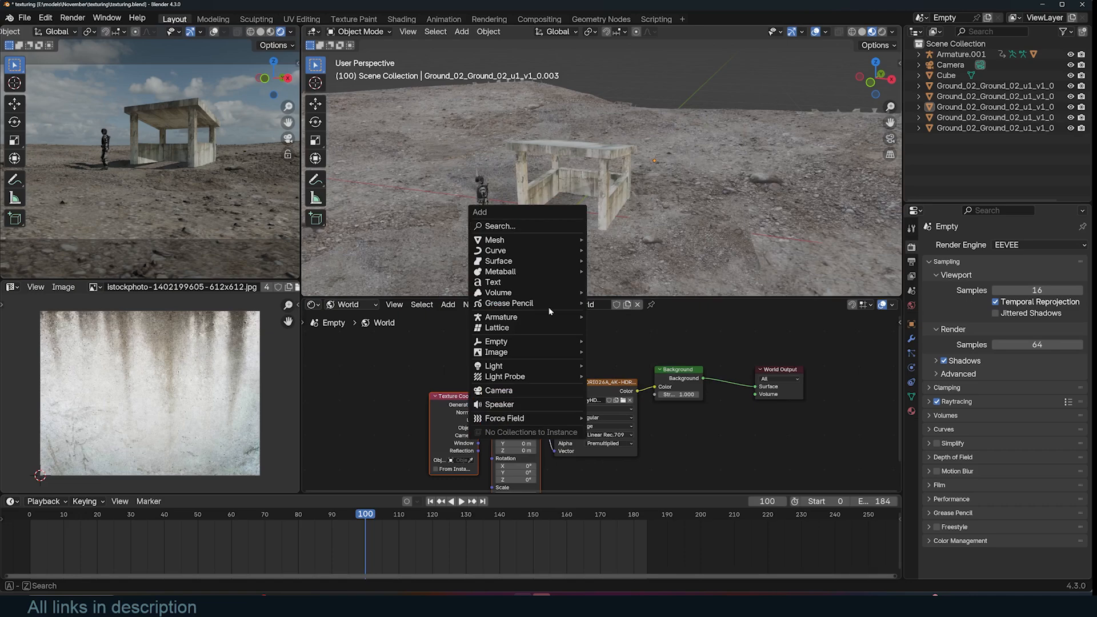
left_click(615, 398)
middle_click_drag(471, 453, 501, 422)
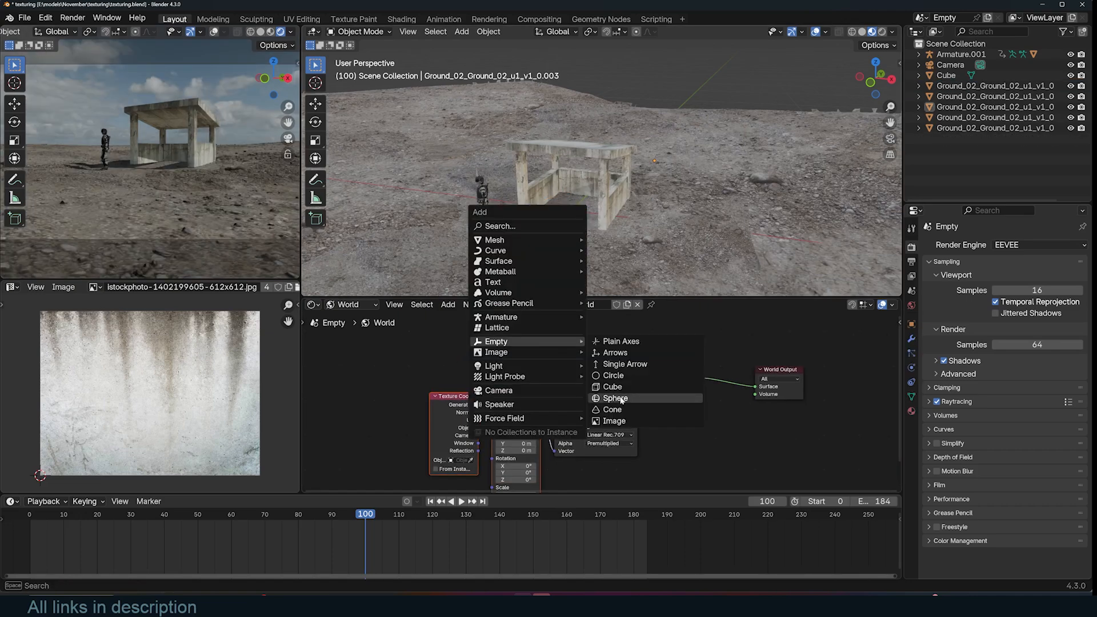
left_click(621, 398)
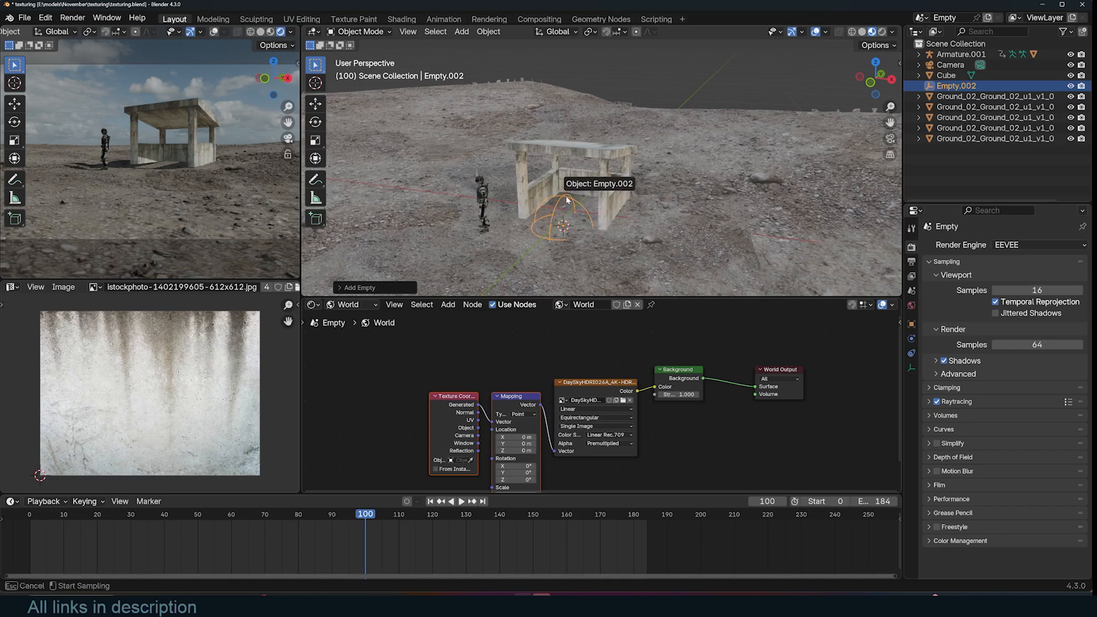
key("r")
key("z")
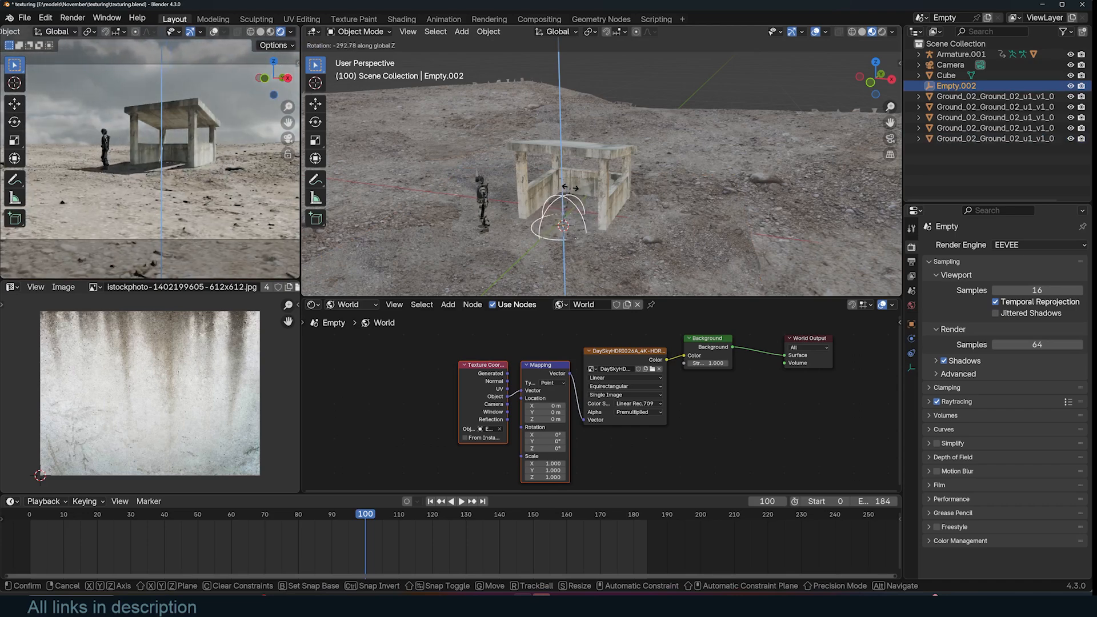
scroll(234, 199, "down", 1)
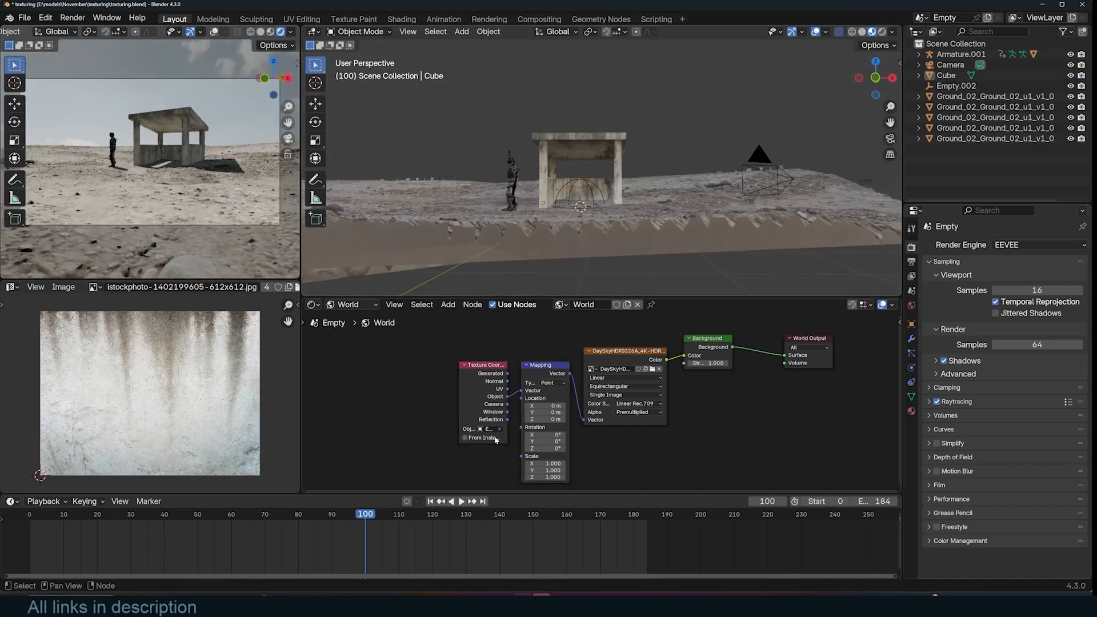
scroll(527, 433, "up", 1)
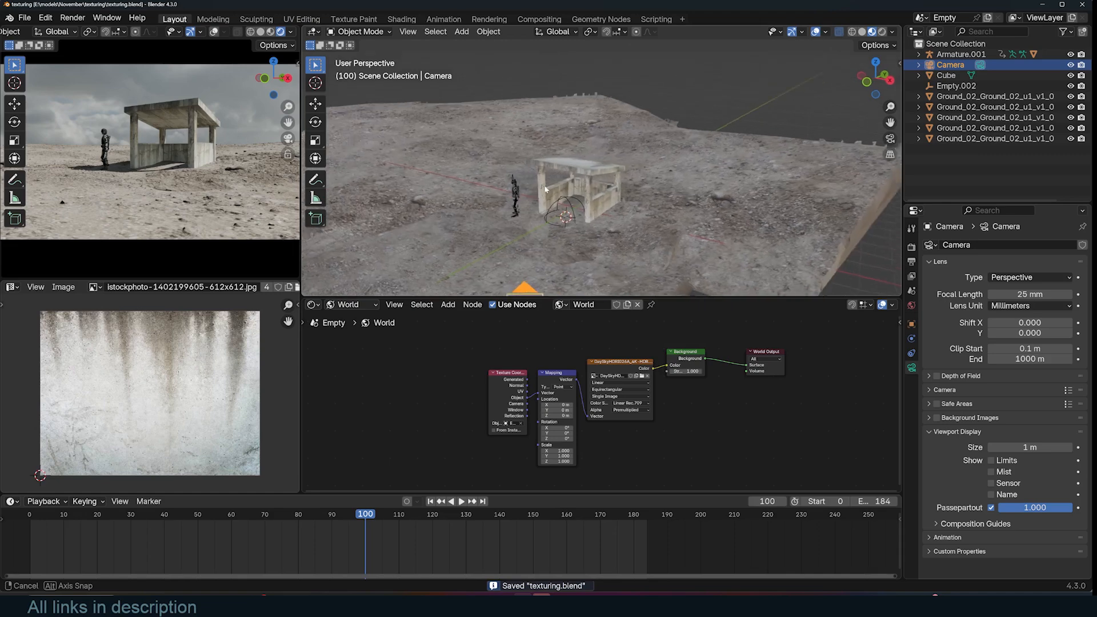
- Play the animation to preview the scene
key("alt+a")
middle_click_drag(546, 190, 554, 202)
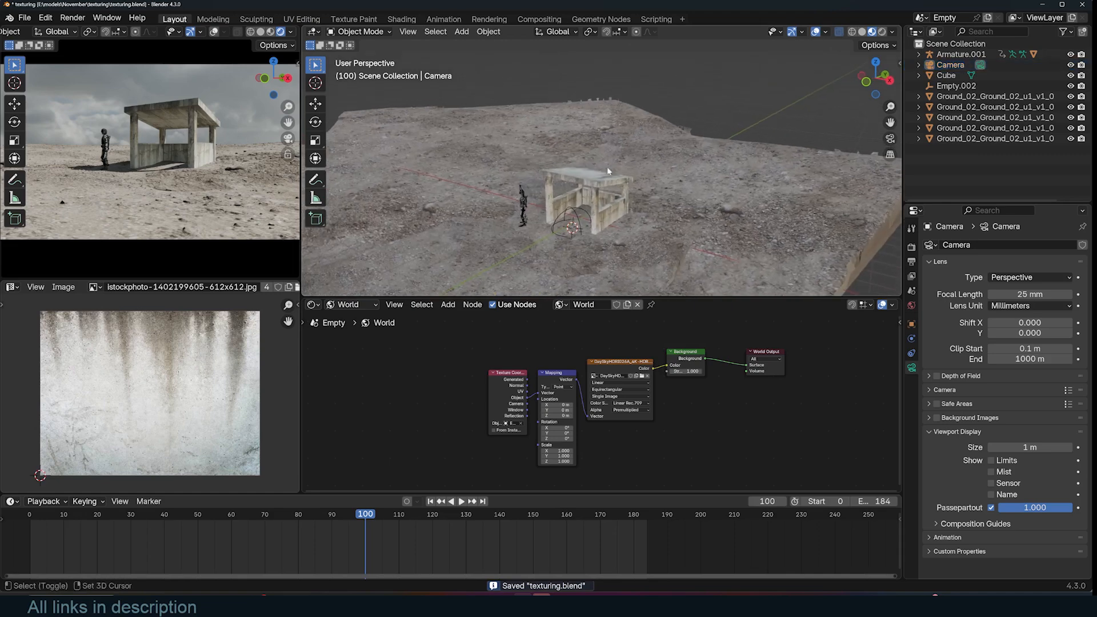
- Add a cube and scale it up about 24.3 times to enclose the whole ground scan
key("shift+a")
mouse_move(571, 52)
left_click(636, 61)
scroll(582, 200, "down", 3)
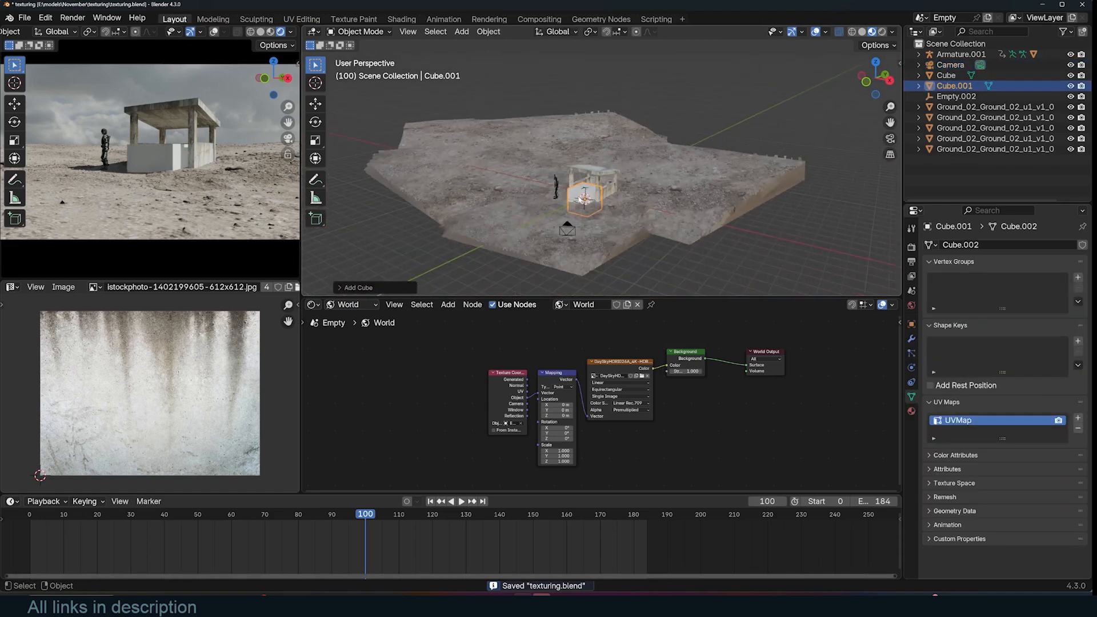
key("s")
left_click(741, 158)
scroll(742, 158, "down", 5)
key("KP_7")
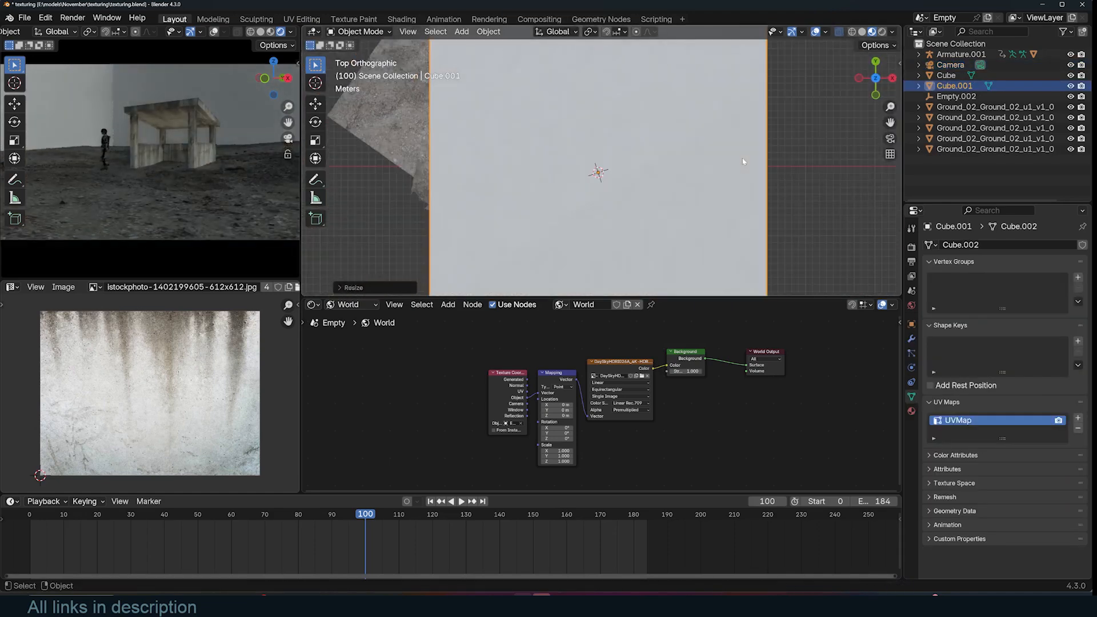
- Create a new material on the big cube with a Volume Scatter node feeding its Volume output
scroll(624, 184, "down", 5)
left_click(609, 307)
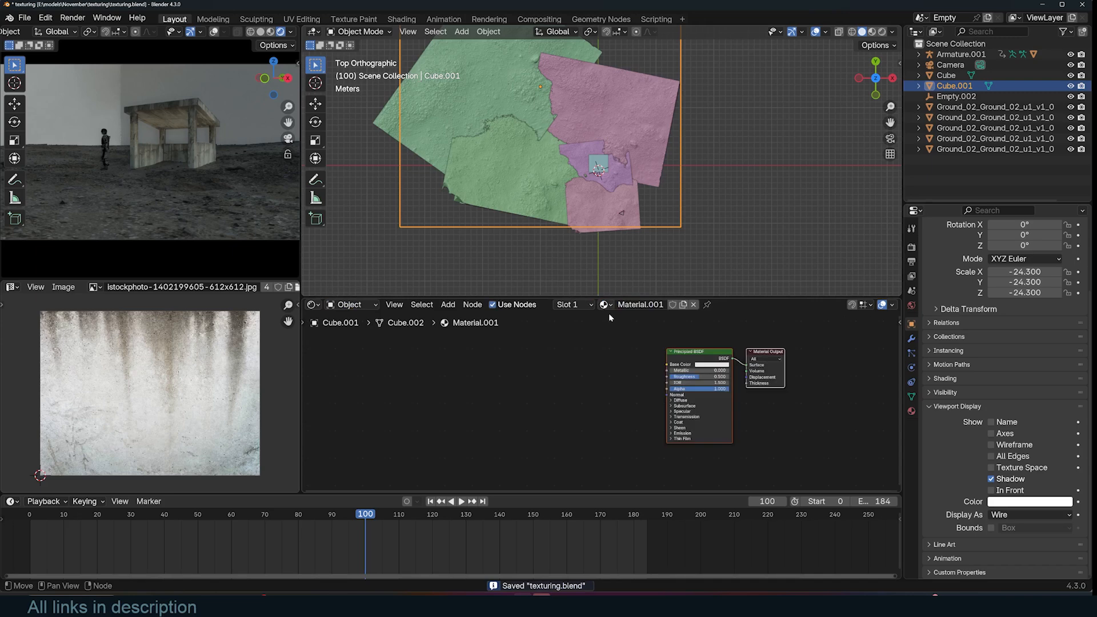
scroll(608, 313, "up", 2)
key("shift+a")
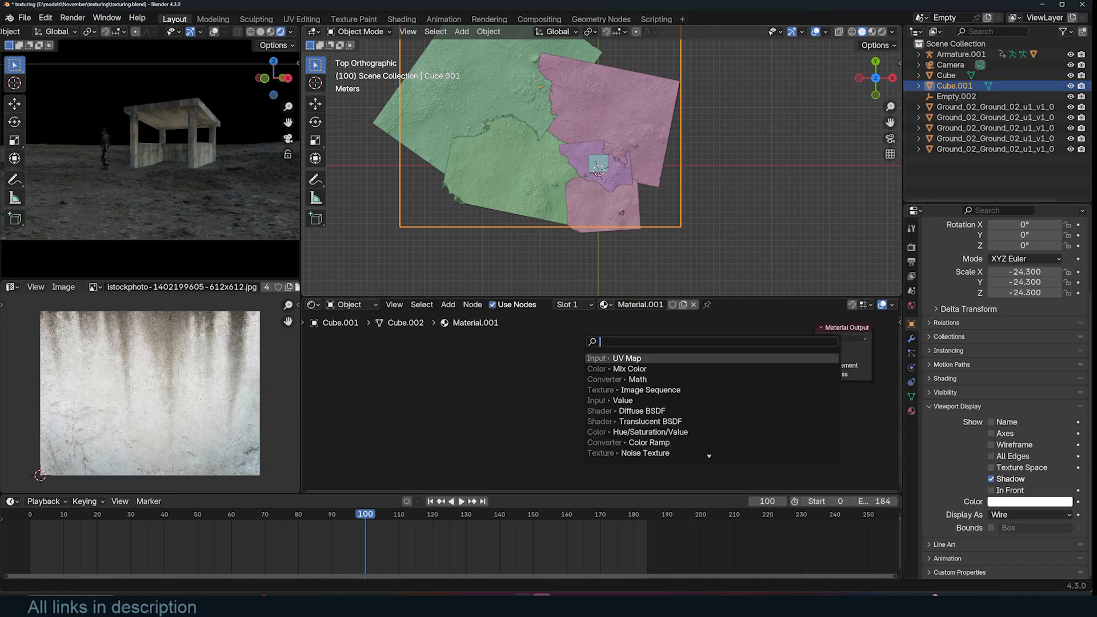
left_click(631, 368)
left_click(533, 340)
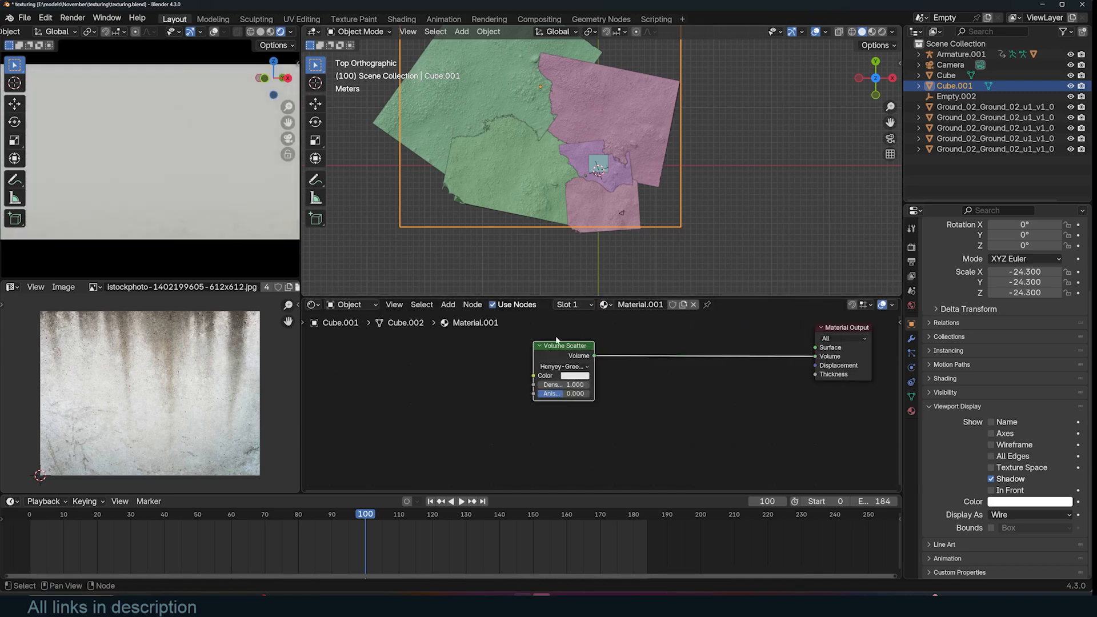
- Set the Volume Scatter density to 0.03 and its colour to the sandy hex E7D1A1
left_click_drag(572, 384, 520, 384)
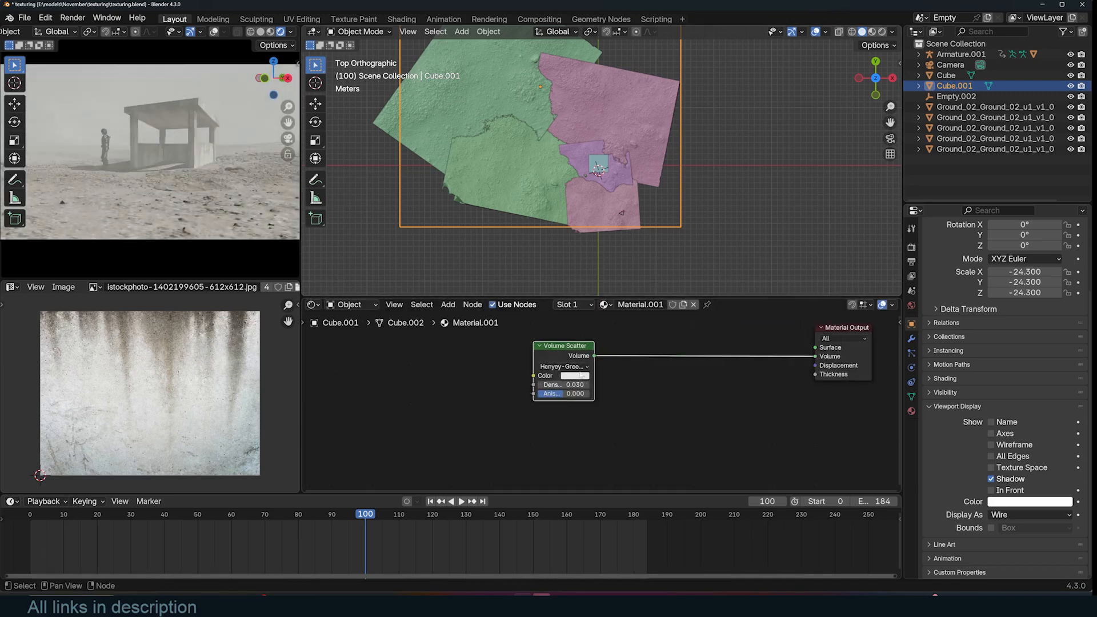
left_click(575, 376)
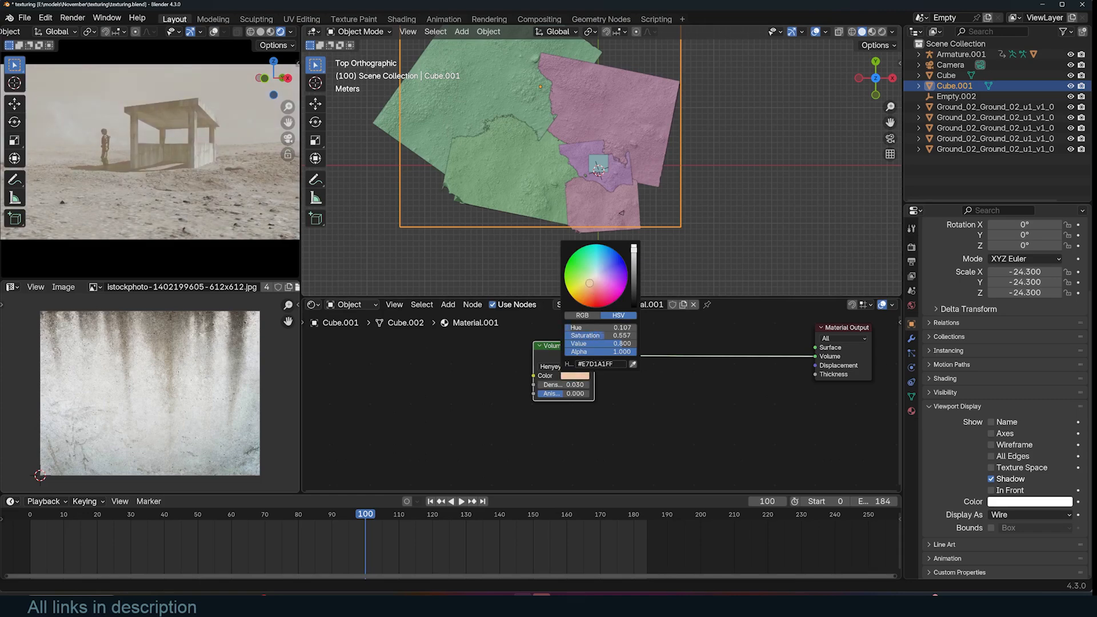
scroll(565, 206, "up", 2)
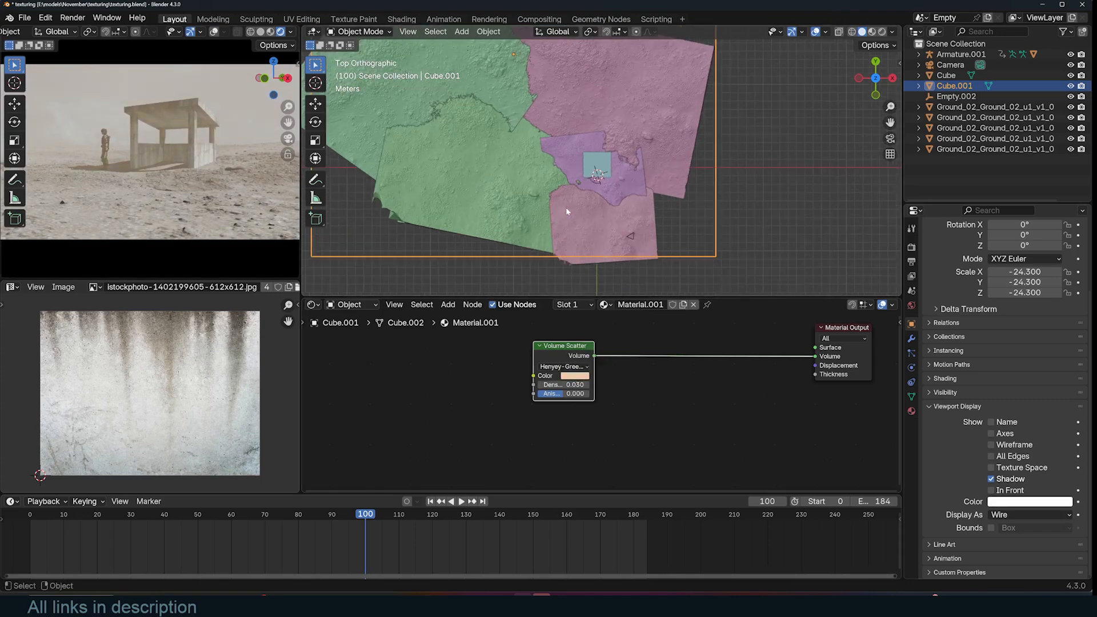
- Save the file and play the animation to preview the fog
key("ctrl+s")
key("alt+a")
middle_click_drag(592, 222, 585, 155)
scroll(585, 155, "down", 3)
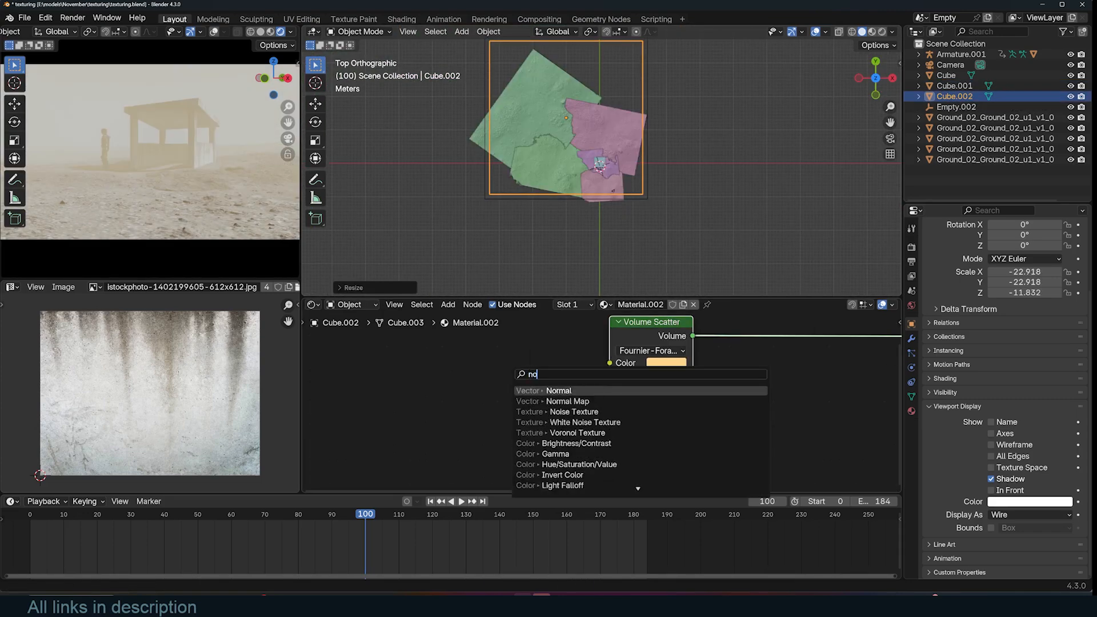
- Add a Noise Texture and connect its factor to the volume scatter density
key("Return")
left_click_drag(607, 376, 609, 375)
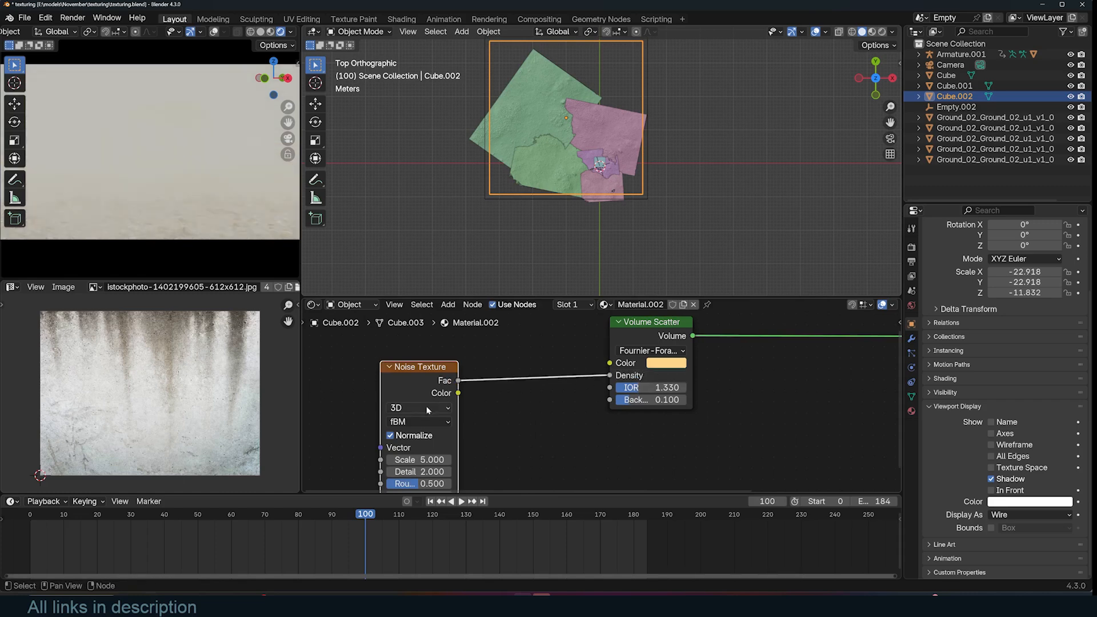
- Set the volume scatter's phase function to Rayleigh
left_click_drag(651, 388, 674, 375)
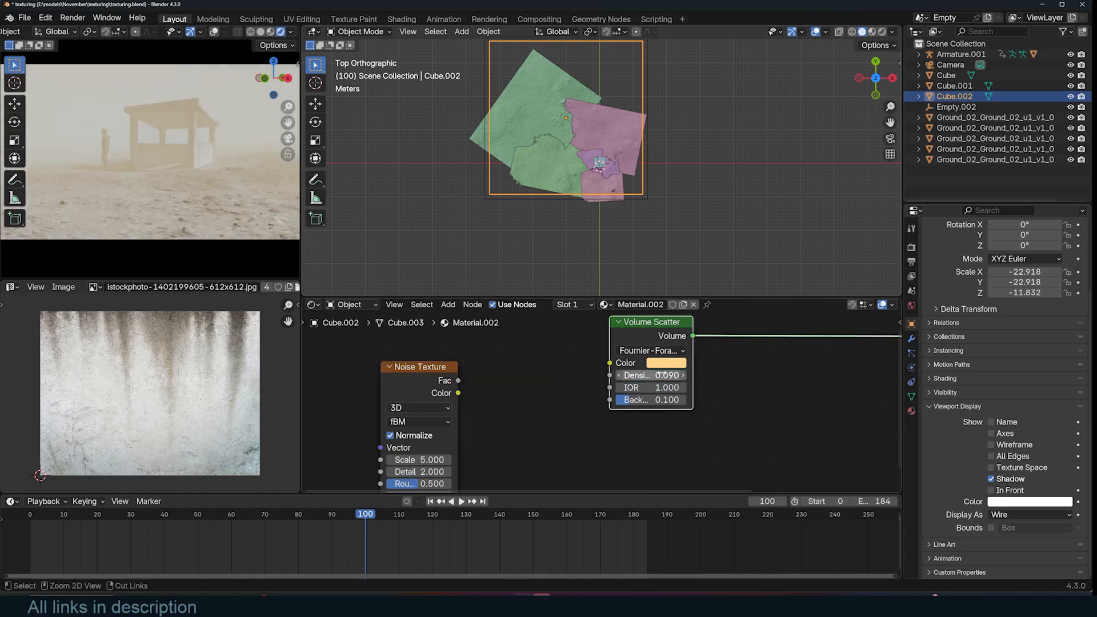
left_click(654, 351)
left_click(653, 415)
- Insert a Color Ramp between the noise and the density and move its black stop to about 0.43
key("shift+a")
type("ramp")
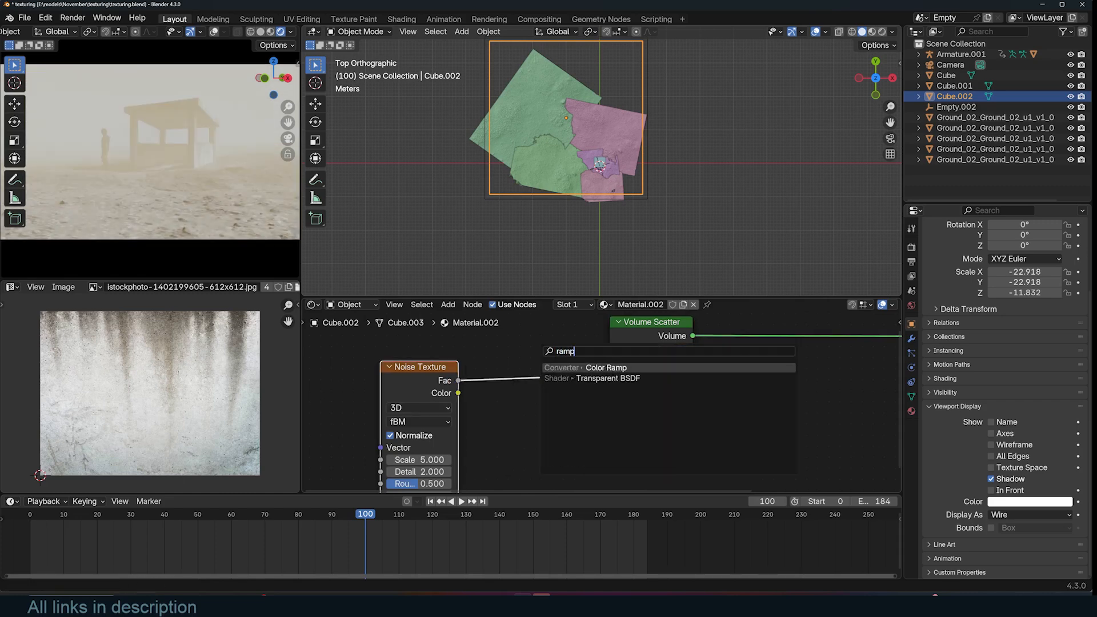
key("Return")
left_click(496, 367)
left_click_drag(499, 430, 523, 432)
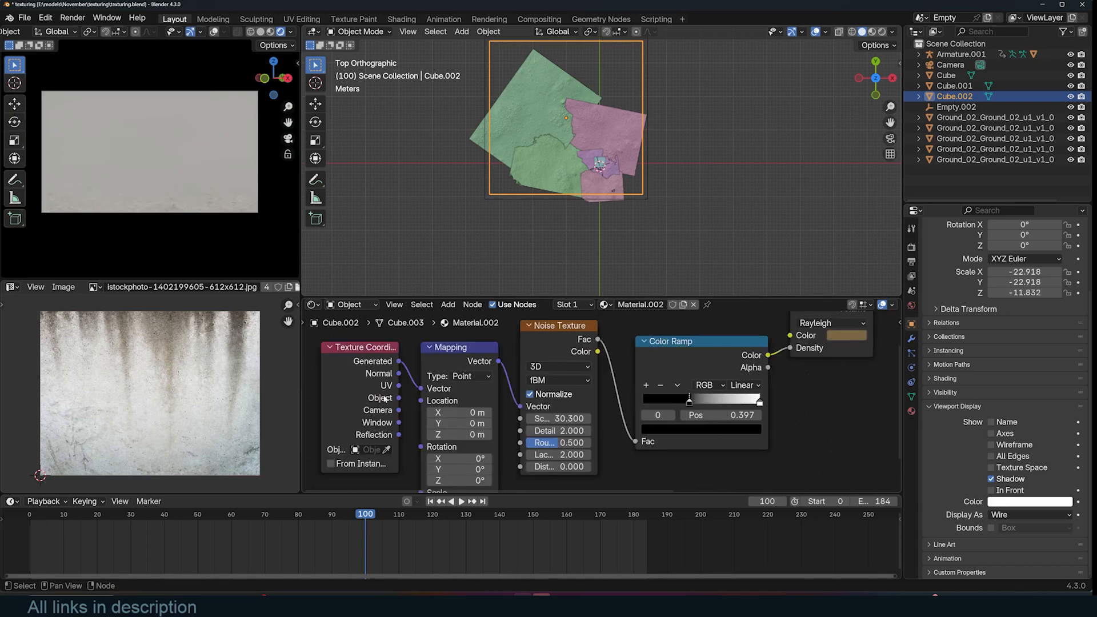
- Set the noise texture scale to about 30.3
middle_click_drag(446, 413, 467, 401)
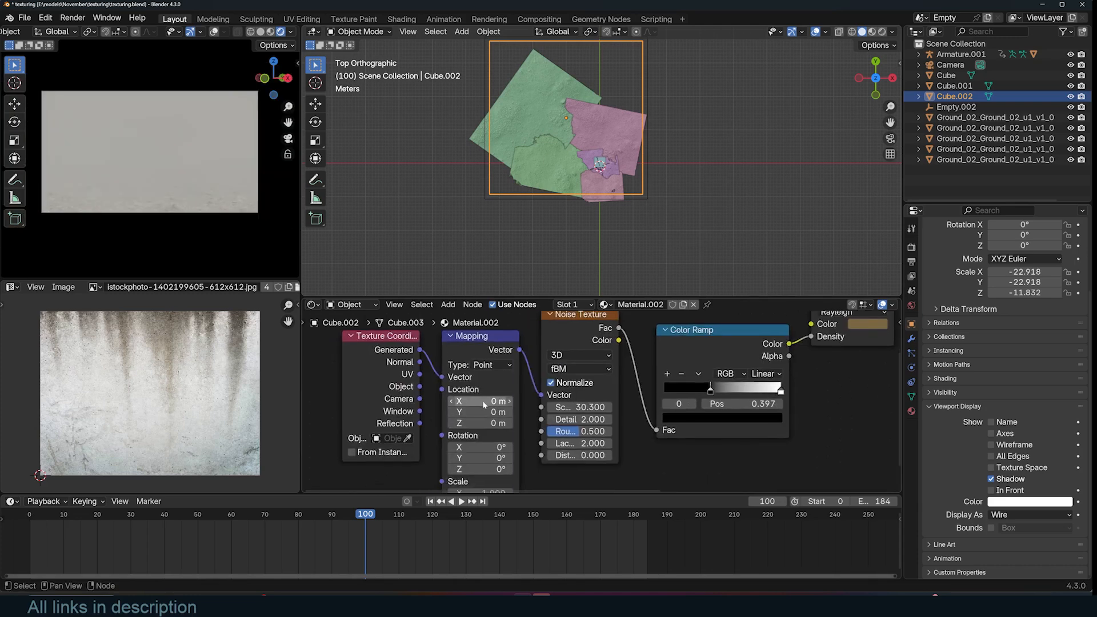
scroll(257, 224, "up", 4)
scroll(257, 224, "down", 6)
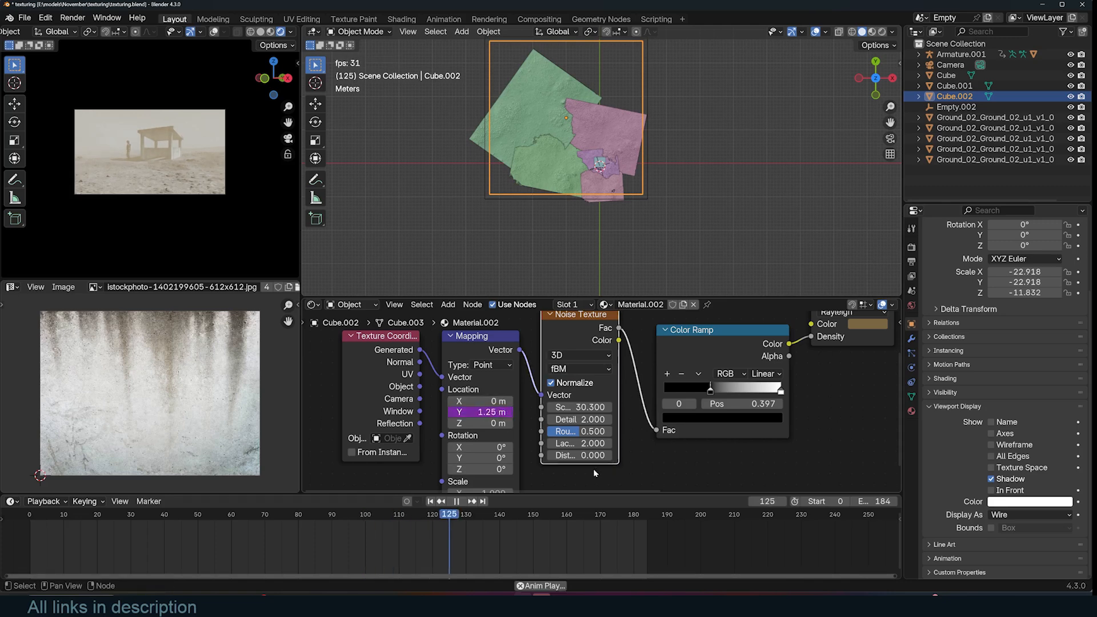
scroll(129, 130, "up", 3)
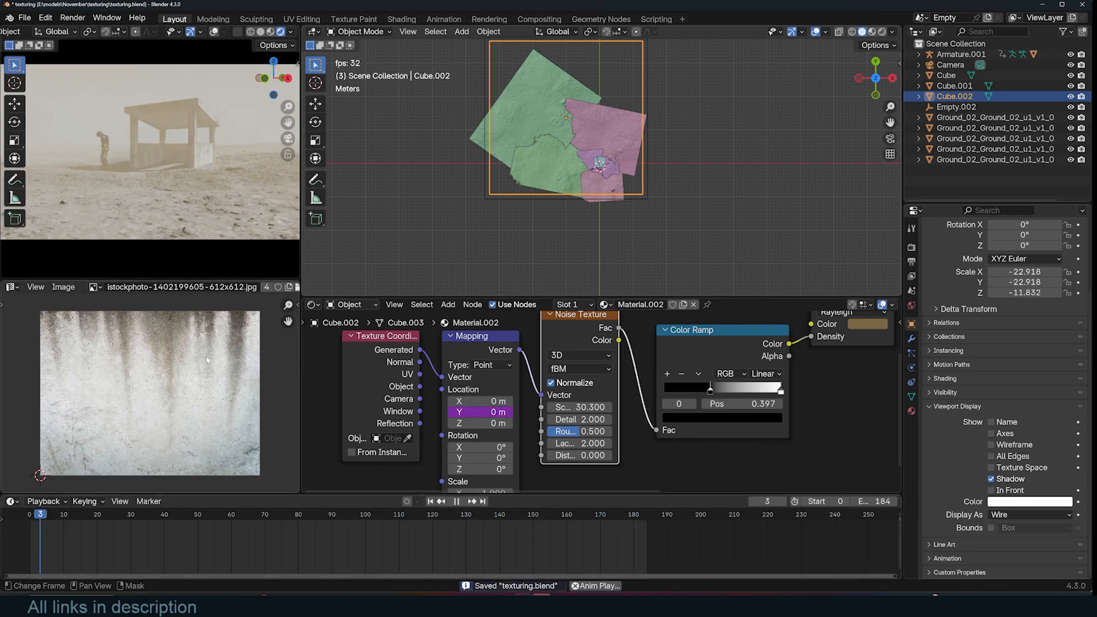
scroll(139, 121, "down", 2)
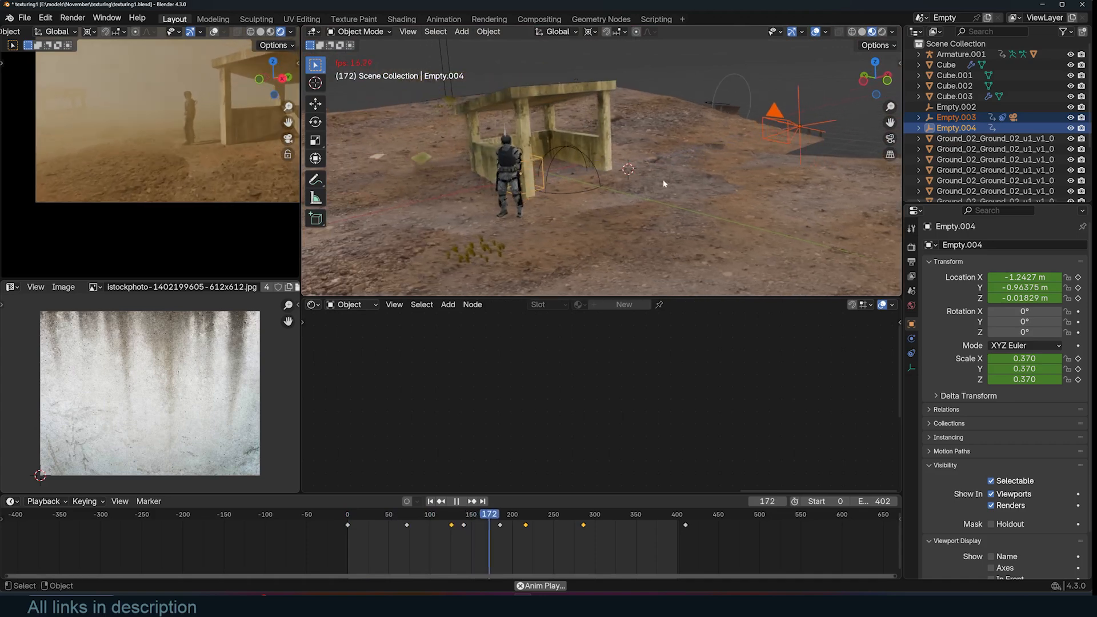
scroll(669, 184, "up", 2)
middle_click_drag(678, 183, 518, 196)
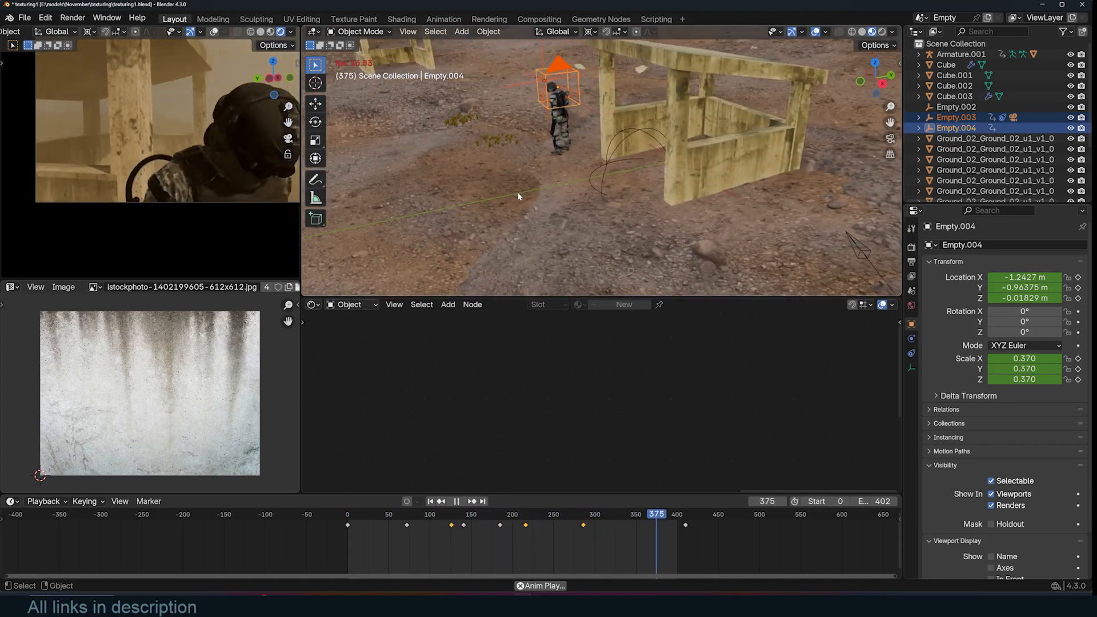
key("Escape")
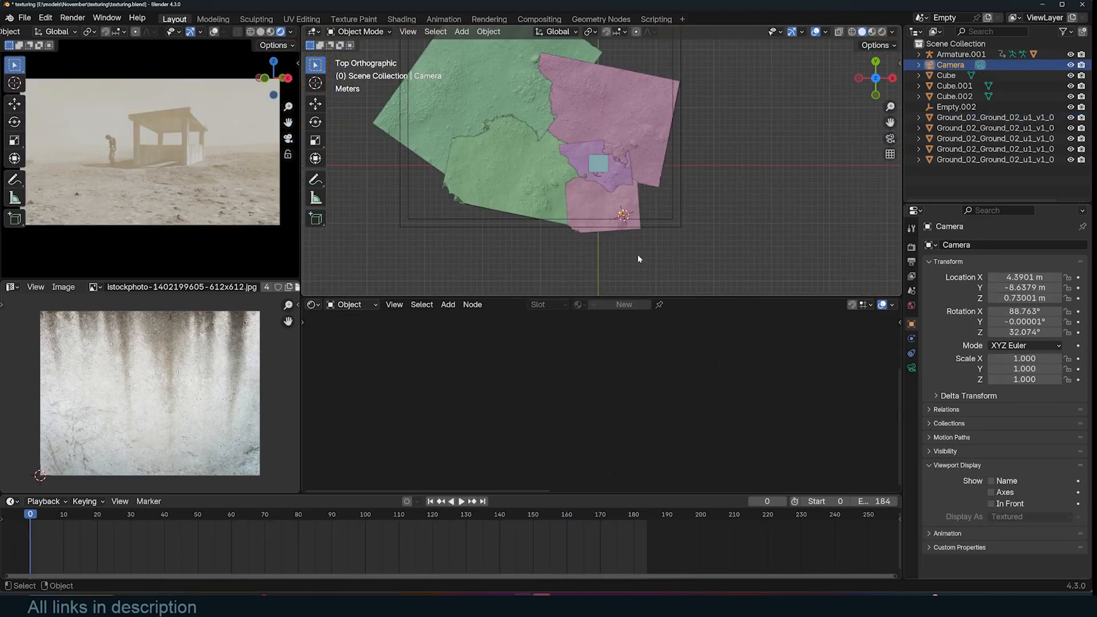
middle_click_drag(636, 254, 570, 94)
- Add a sphere empty at the camera and parent the camera to it
key("shift+a")
mouse_move(542, 213)
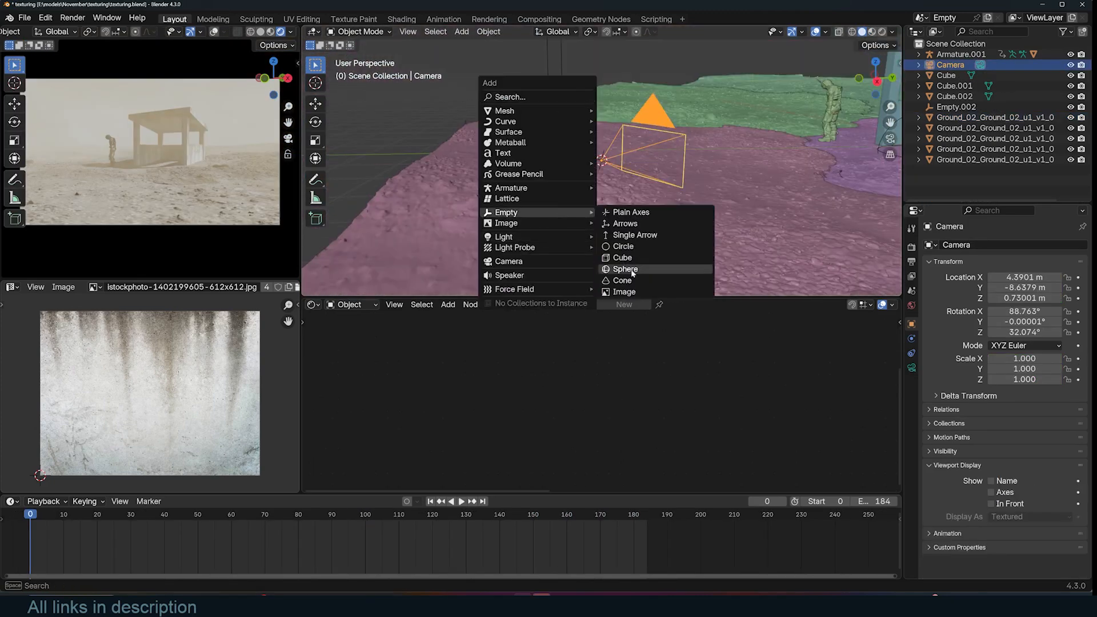
left_click(634, 271)
left_click(651, 146)
left_click(653, 77, "shift")
key("ctrl+p")
left_click(652, 80)
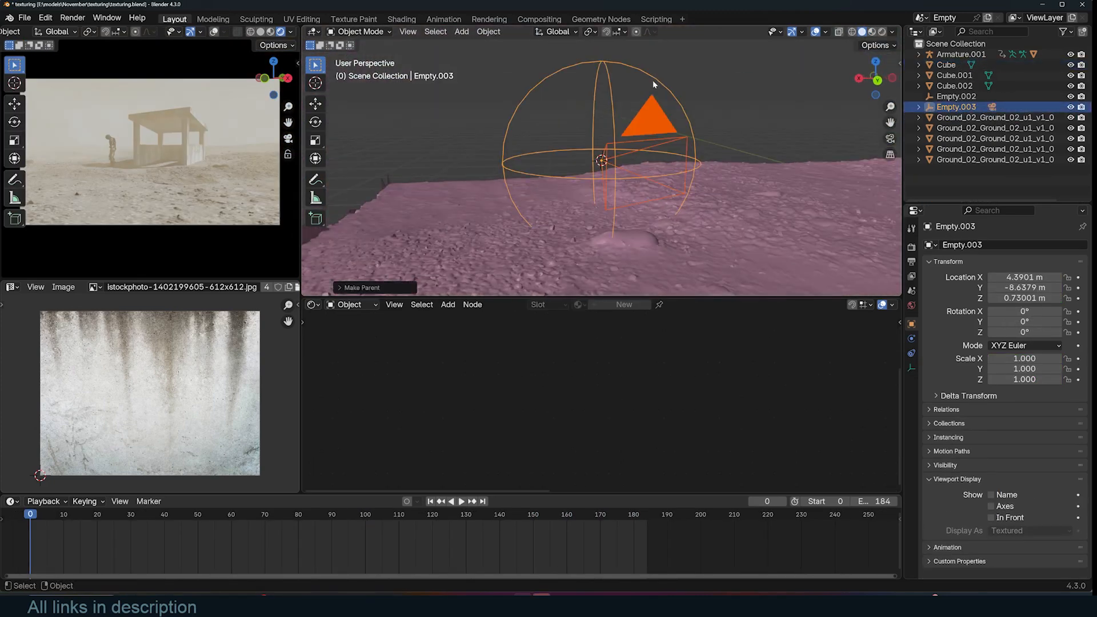
left_click(652, 80)
left_click(911, 339)
left_click(968, 245)
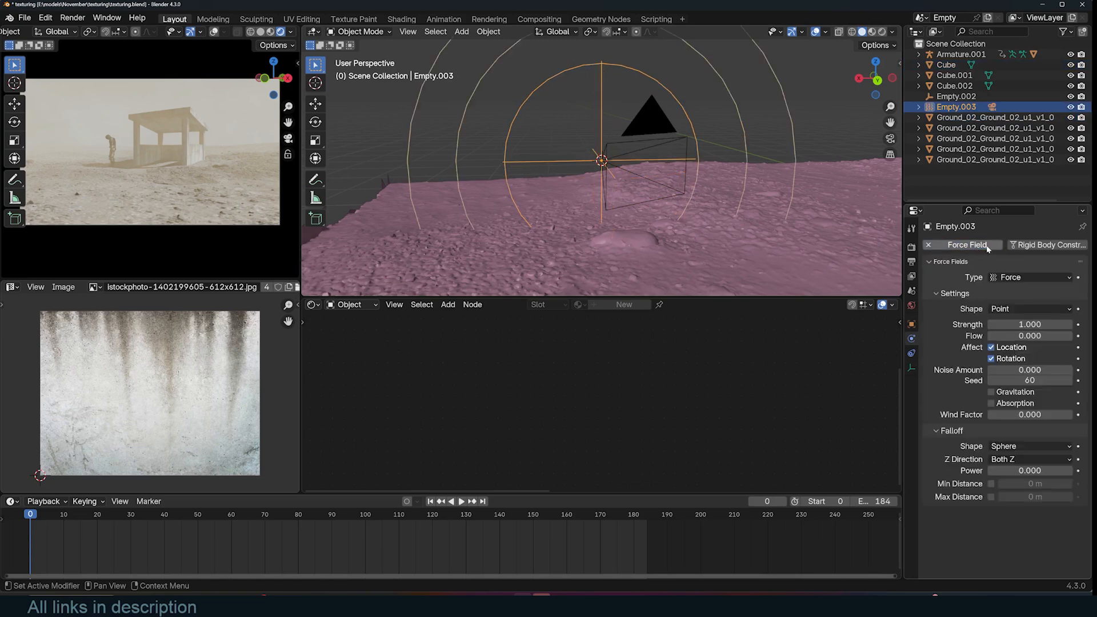
left_click(928, 245)
- Add a Track To constraint to the camera empty targeting the Cube
left_click(911, 352)
left_click(1005, 245)
left_click(989, 310)
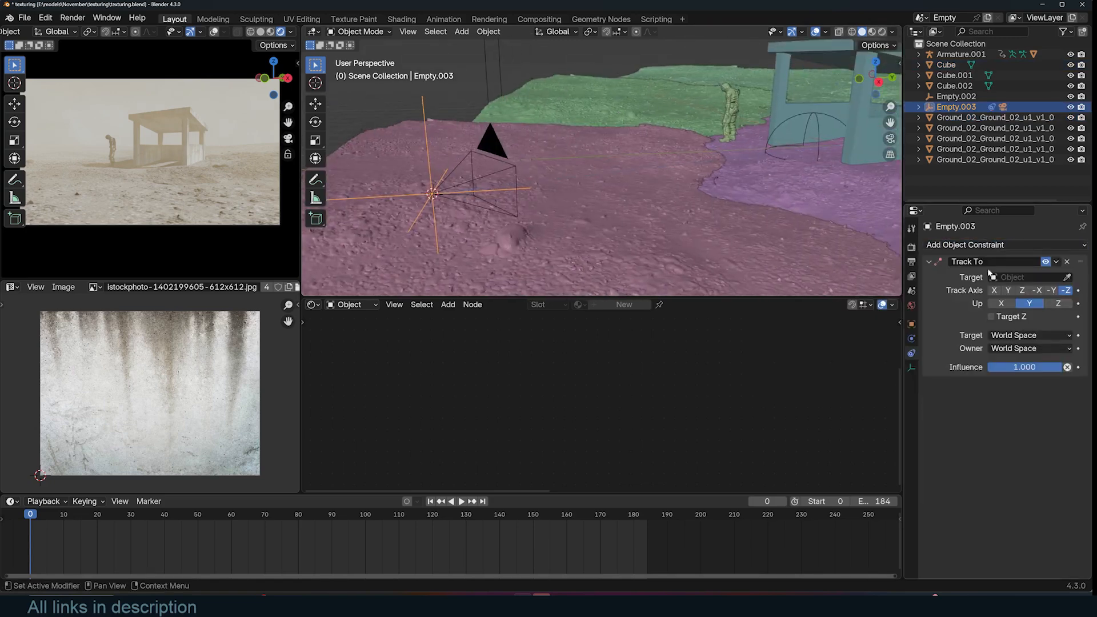
left_click(785, 93)
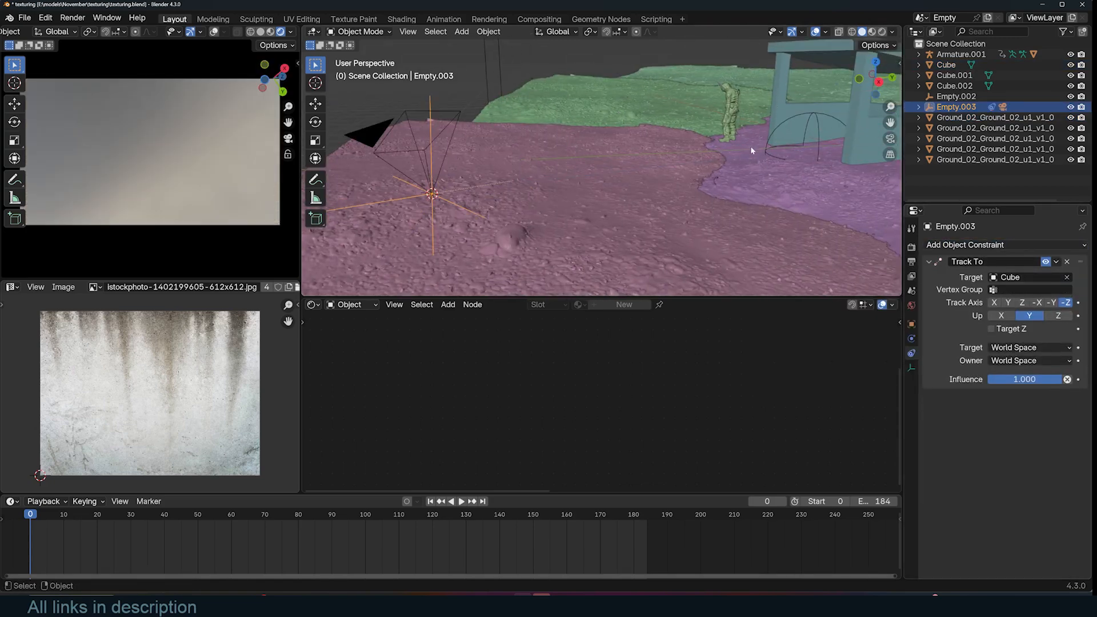
- Clear the camera's rotation
left_click(400, 130)
key("alt+r")
key("KP_7")
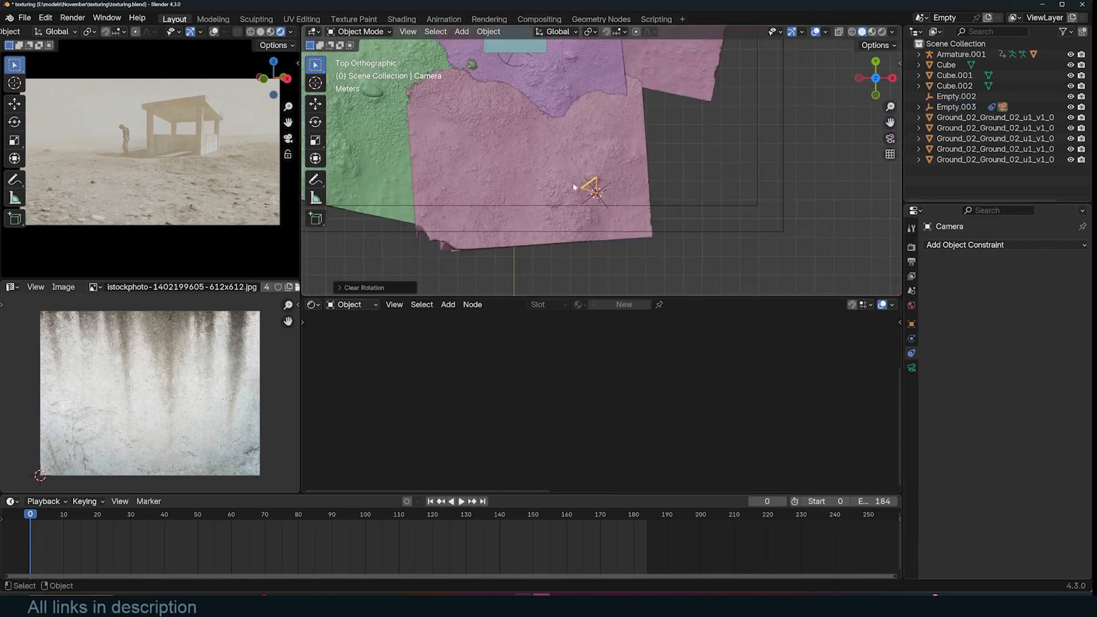
- Raise the camera empty upward along the Z axis
left_click(611, 186)
left_click(611, 187)
key("g")
middle_click_drag(612, 187, 613, 116)
key("z")
left_click(601, 103)
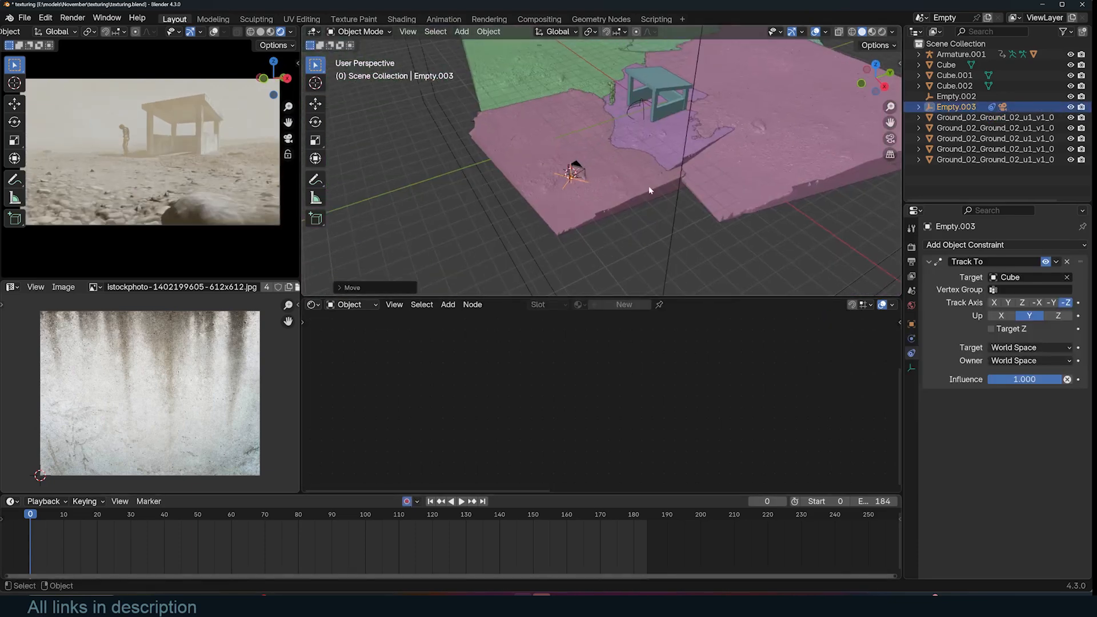
- Move the camera empty to its starting position, recording a keyframe at frame 0 with auto keying
key("KP_7")
key("g")
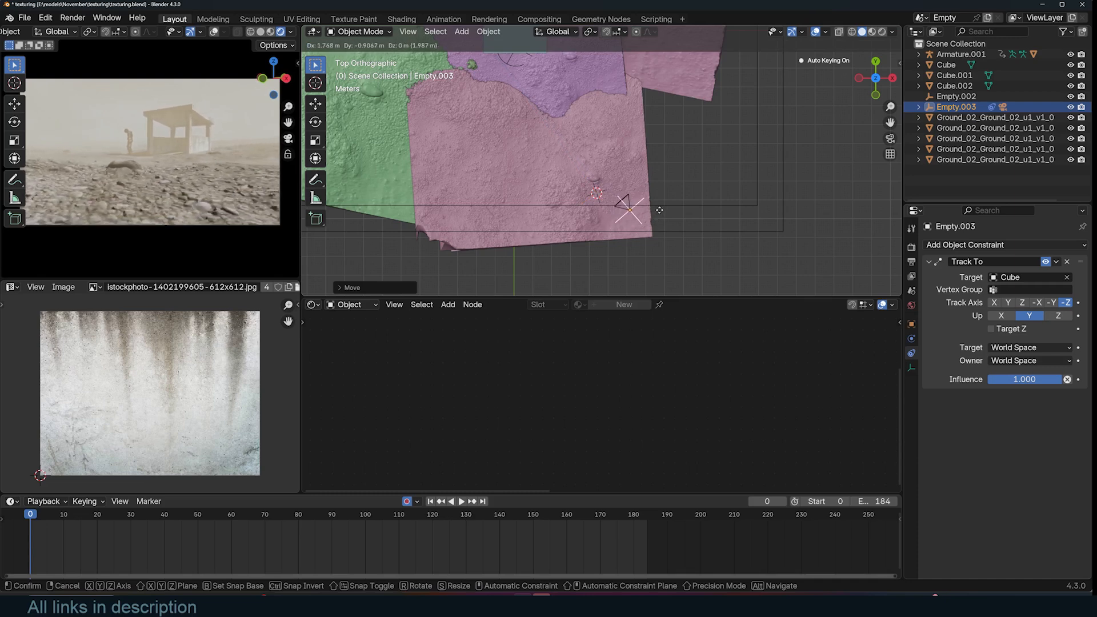
left_click(673, 206)
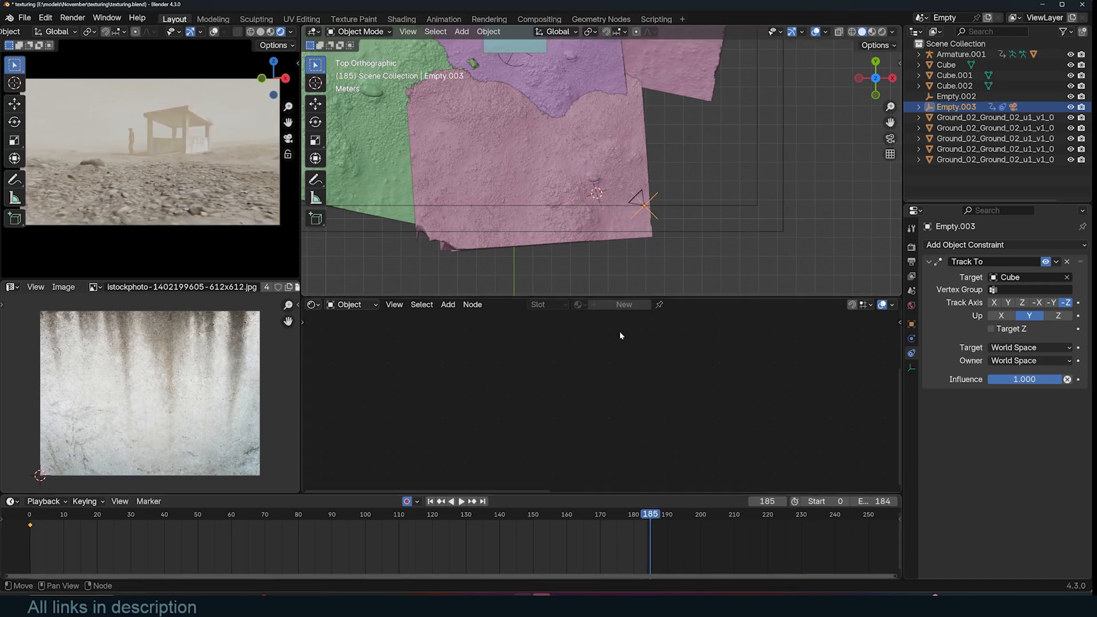
- Move the camera empty to a new position at frame 185 to keyframe the end of its path
scroll(603, 148, "down", 3)
key("g")
left_click(571, 152)
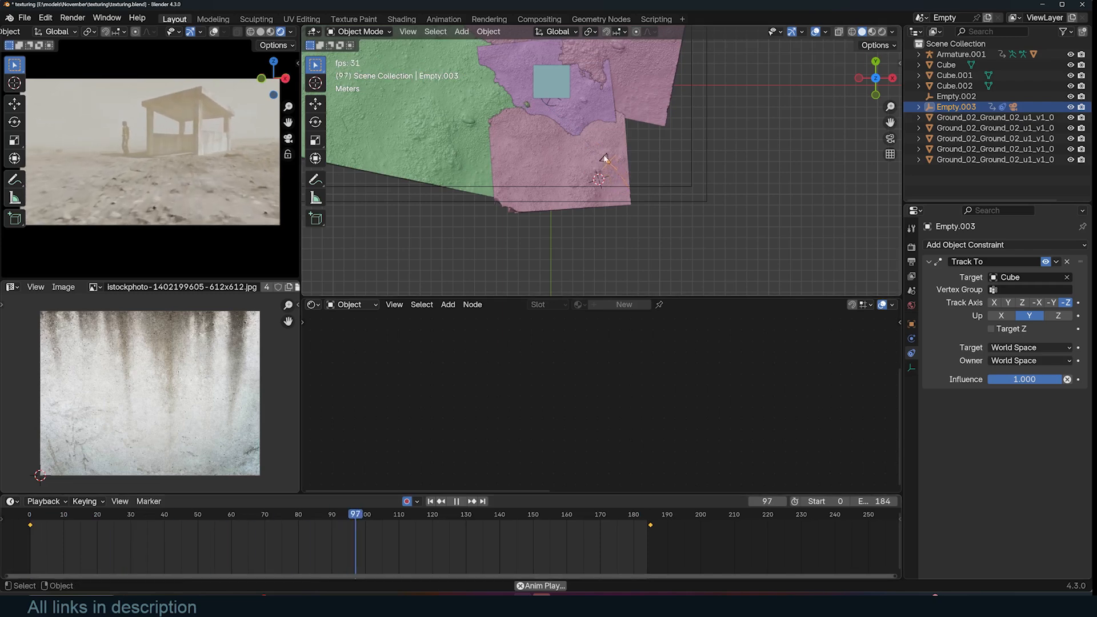
- Rotate the camera to refine its framing while the animation plays
key("Escape")
left_click(621, 183)
key("r")
left_click(727, 161)
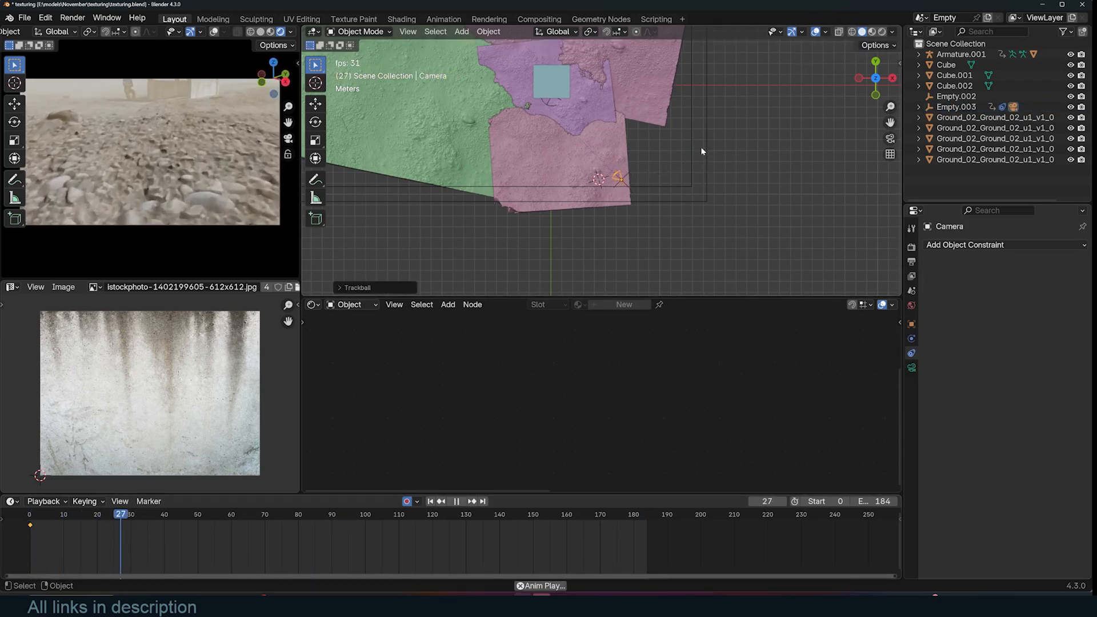
key("space")
key("r")
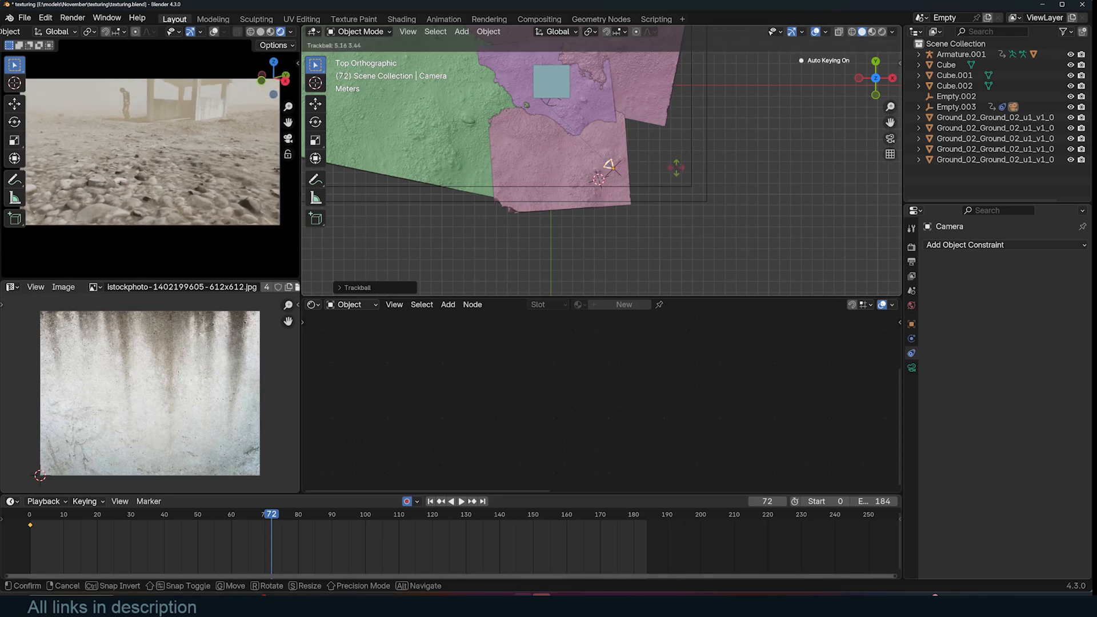
left_click(682, 169)
key("r")
left_click(700, 160)
key("r")
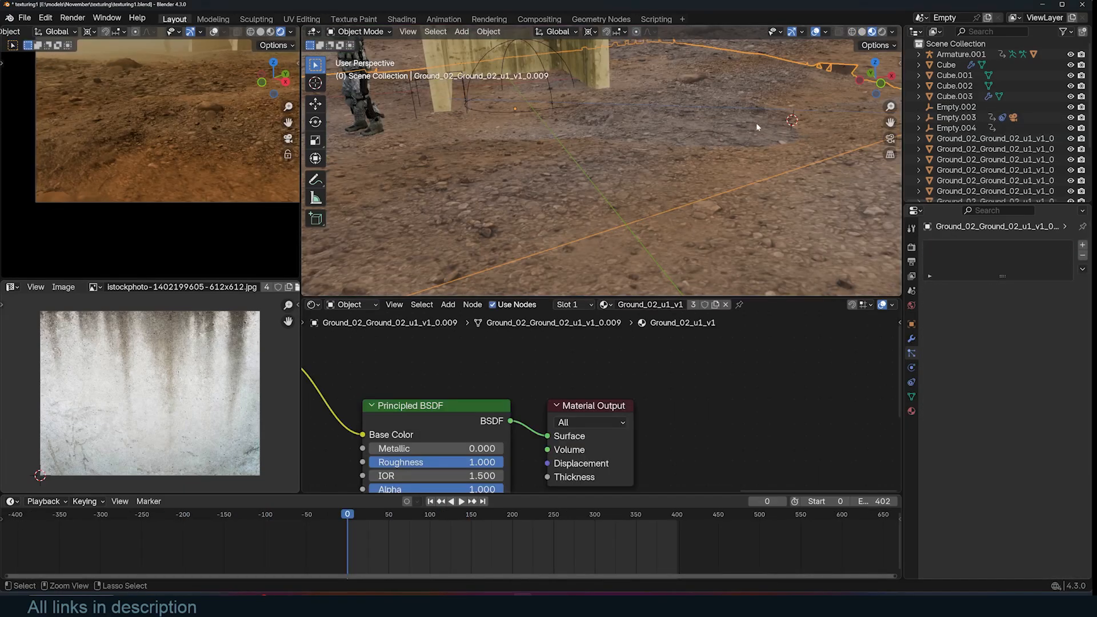
- Maximize the viewport in camera view and unhide all hidden objects
key("ctrl+alt+space")
middle_click_drag(756, 213, 544, 230)
key("KP_0")
left_click(572, 365)
key("Home")
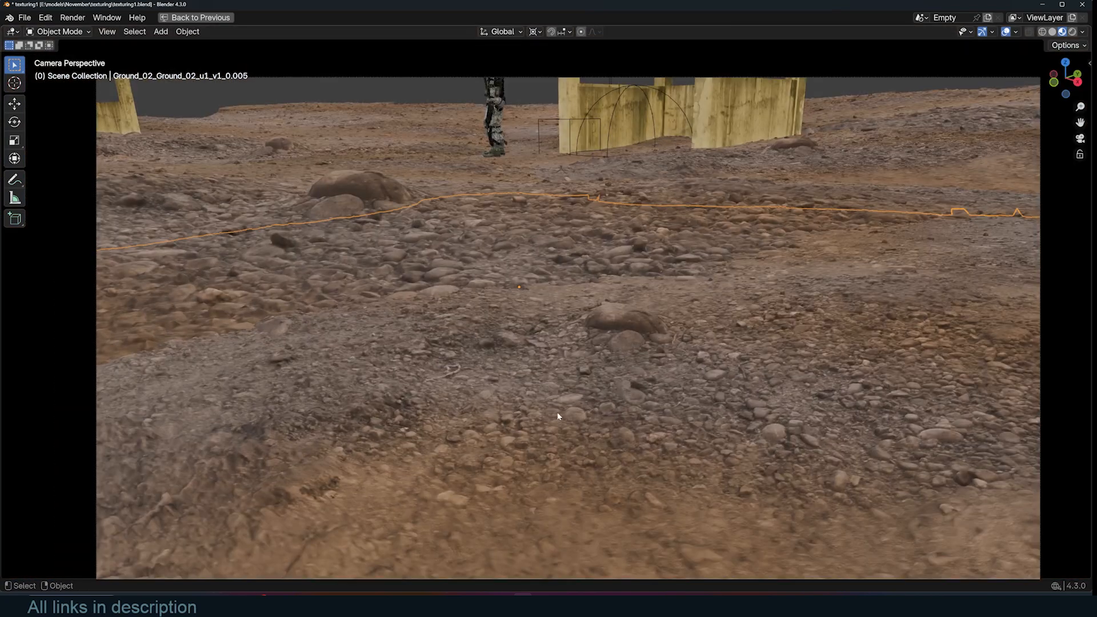
key("alt+h")
- Snap a ground tile to a 3D cursor point in front of the camera
left_click(725, 401)
scroll(700, 378, "down", 2)
key("g")
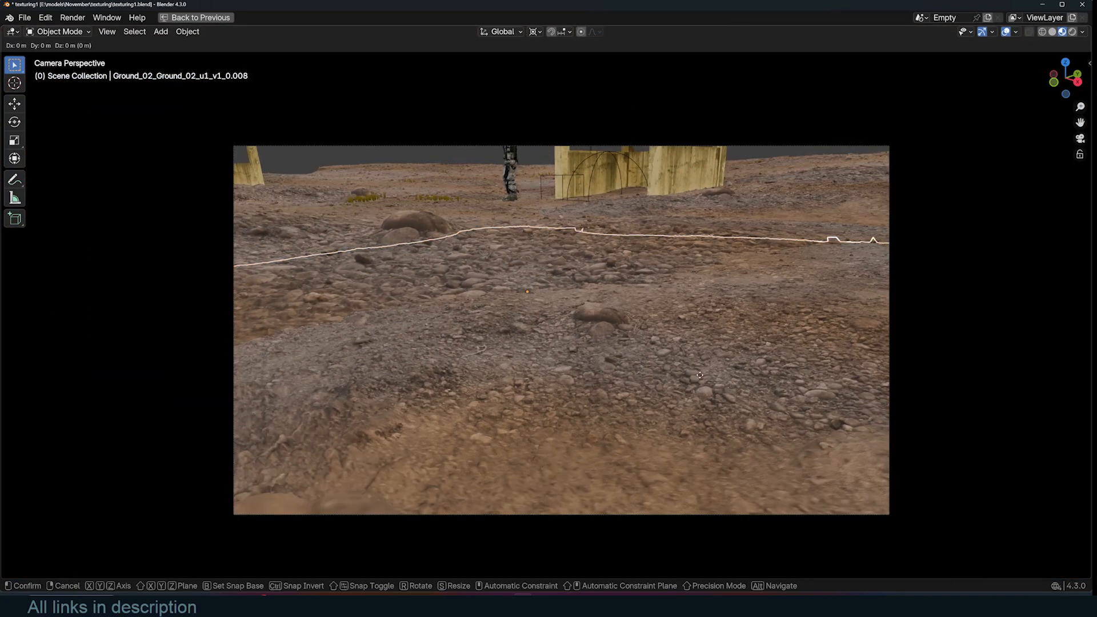
right_click(699, 375)
right_click(599, 422, "shift")
key("shift+s")
left_click(604, 365)
- Scale and rotate the ground tile so it covers the foreground
key("s")
left_click(631, 338)
key("r")
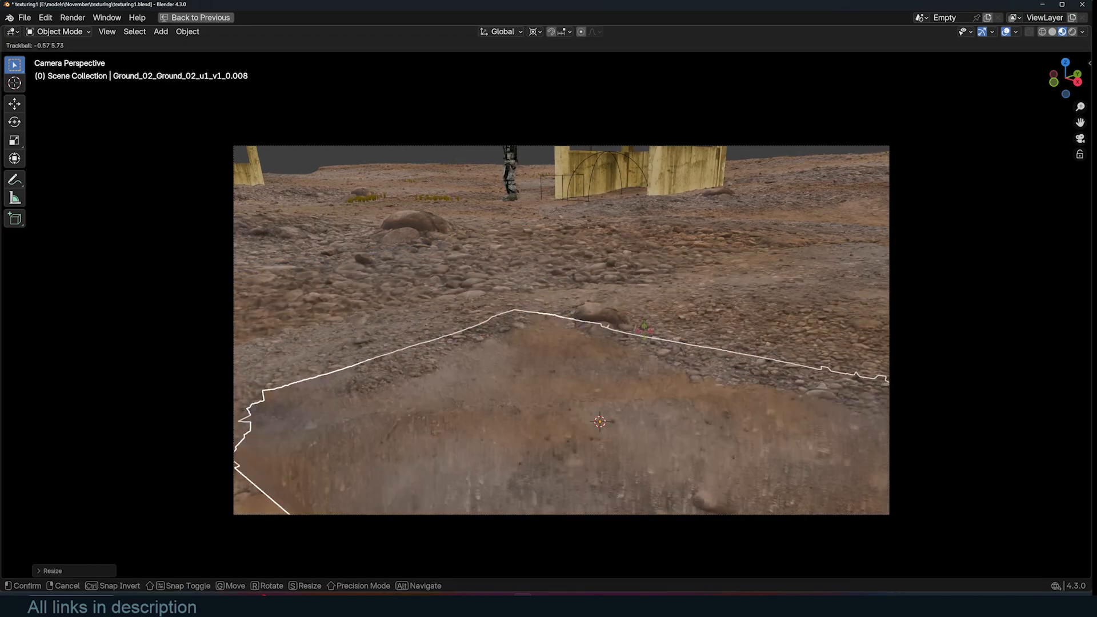
left_click(680, 413)
middle_click_drag(675, 412, 678, 362, "shift")
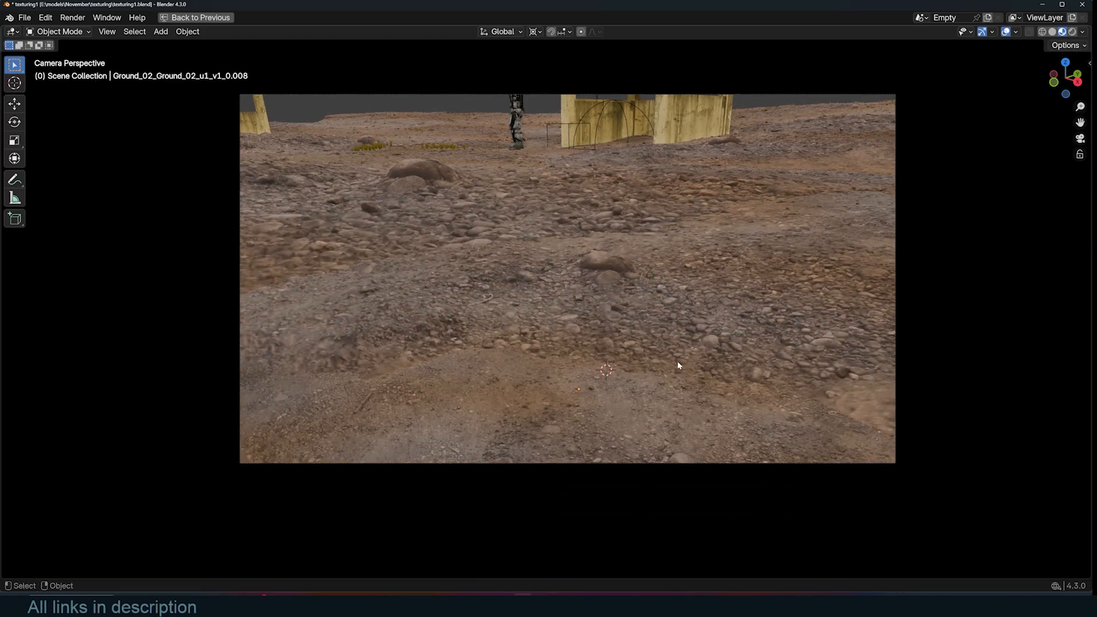
- Duplicate a ground tile and snap the copy to a new 3D cursor point
scroll(667, 379, "up", 2)
scroll(664, 383, "down", 1)
left_click(664, 383)
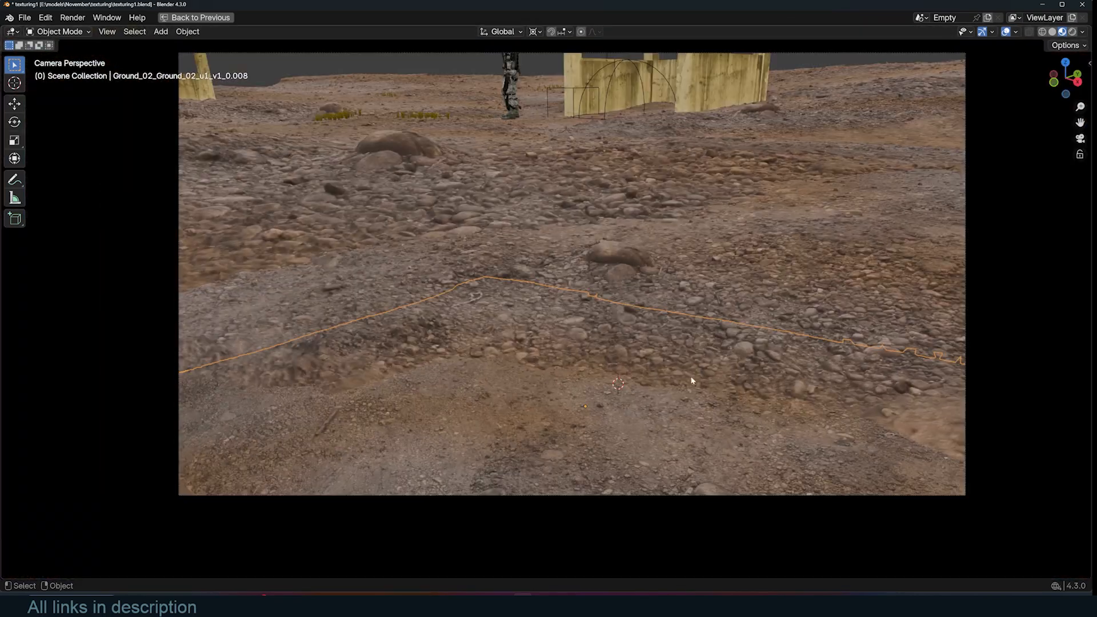
key("shift+d")
right_click(691, 380)
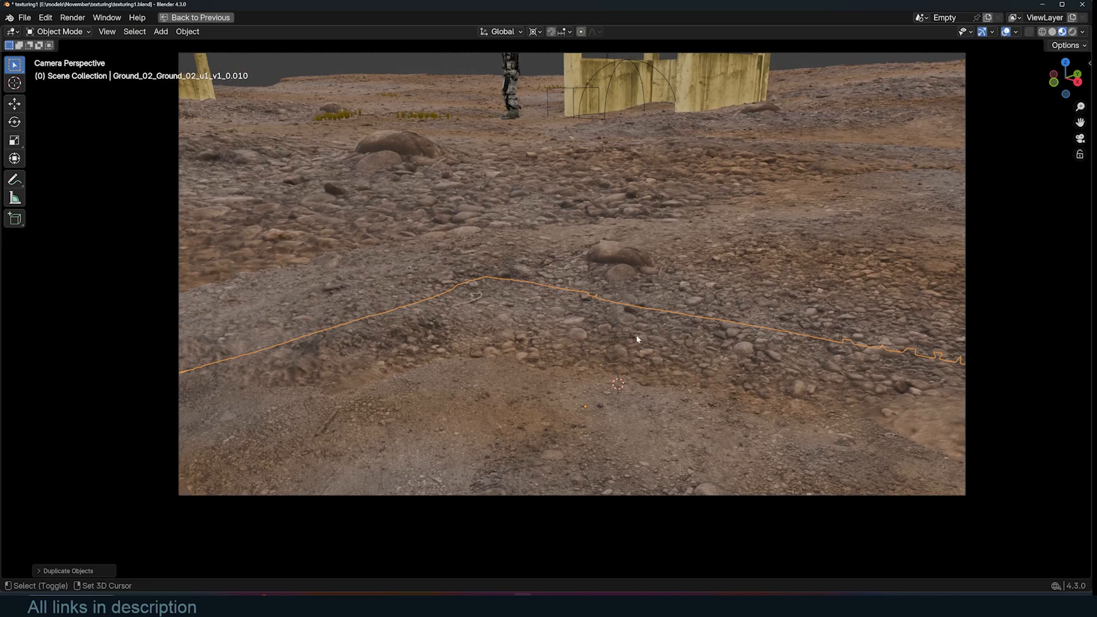
right_click(636, 335, "shift")
key("shift+s")
left_click(636, 280)
- Rotate and move the duplicated tile to blend with the surrounding ground
key("r")
key("r")
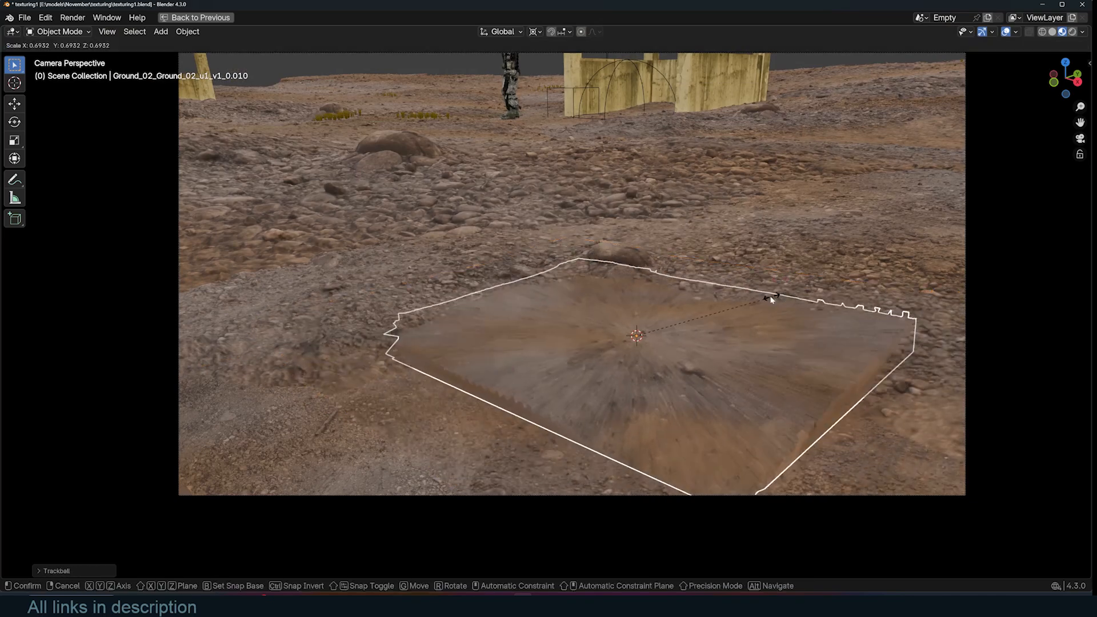
left_click(764, 312)
key("g")
left_click(766, 315)
left_click(788, 321)
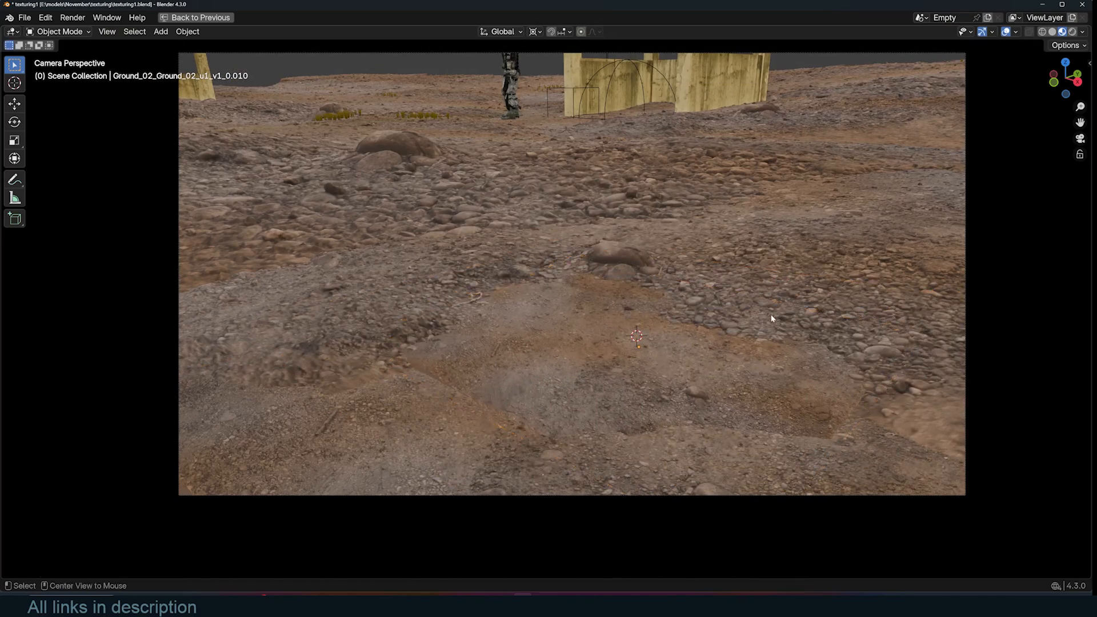
- Spin the tile about the vertical axis, tilt it freely and slide it along the ground plane
left_click(720, 352)
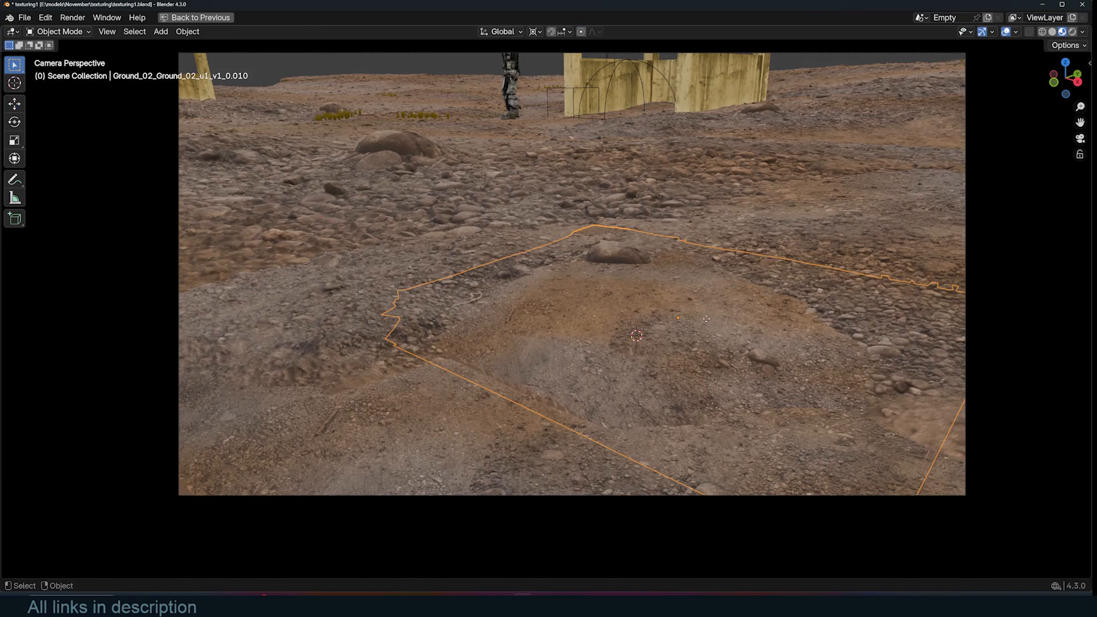
key("r")
key("z")
left_click(663, 317)
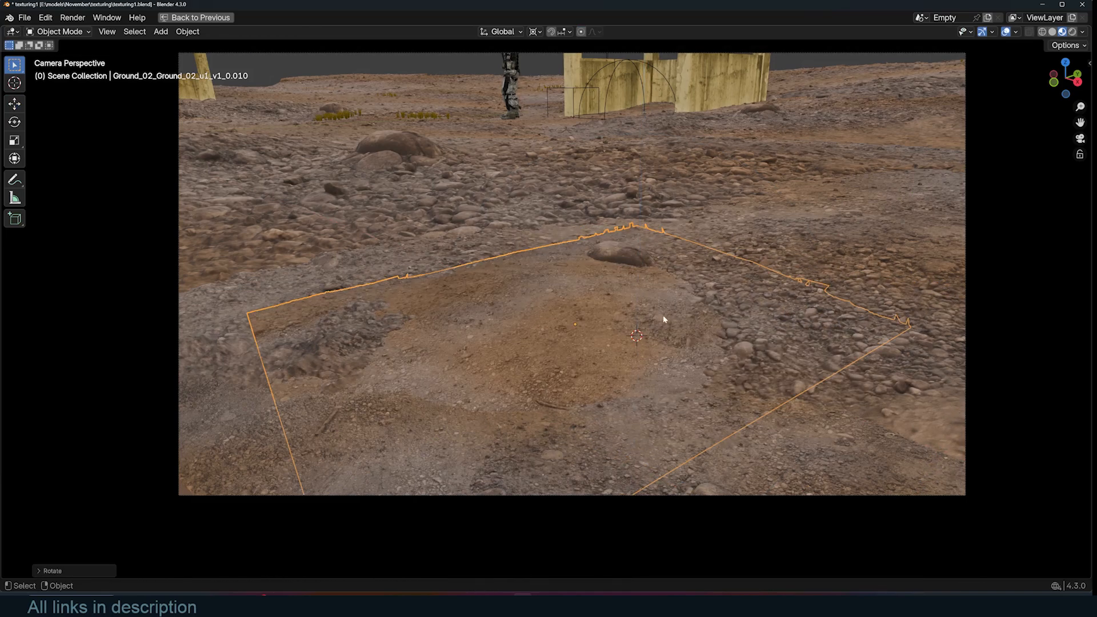
key("r")
key("r")
left_click(652, 317)
key("g")
key("shift+z")
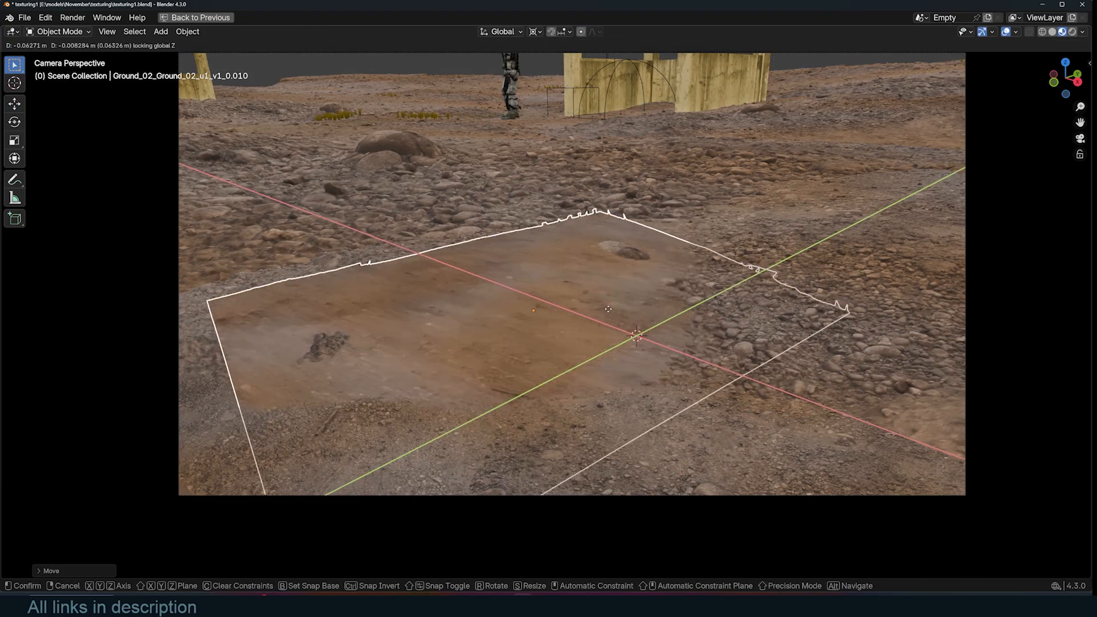
left_click(610, 297)
- Create a linked duplicate of the tile and place it beside the original
key("alt+a")
key("alt+d")
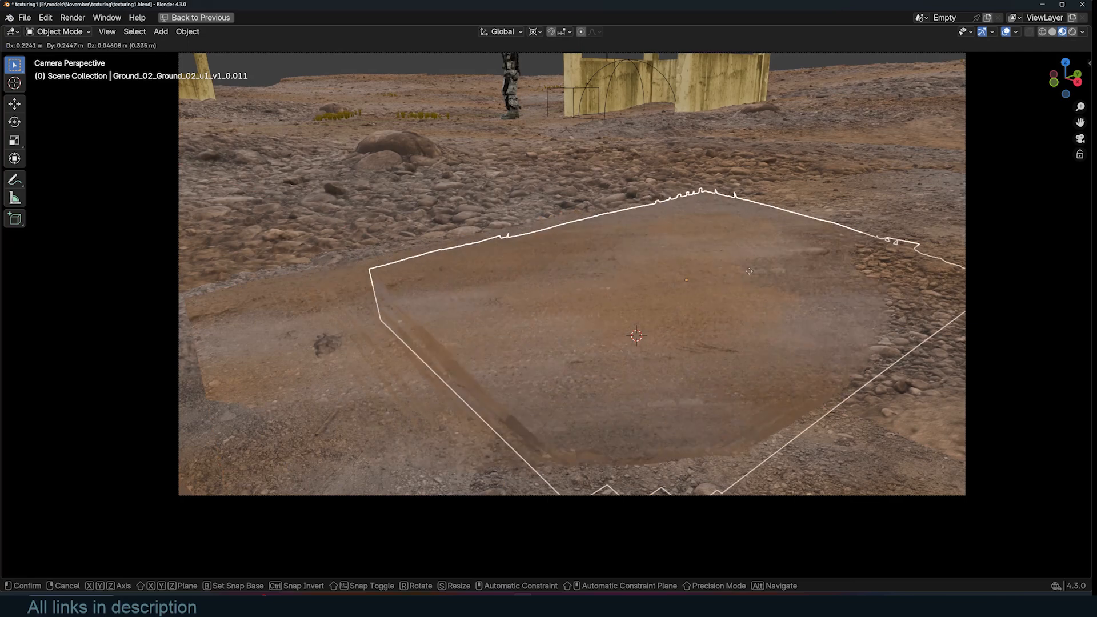
left_click(851, 279)
- Rotate and move the linked duplicate into place, then play the animation to check the ground
key("r")
key("r")
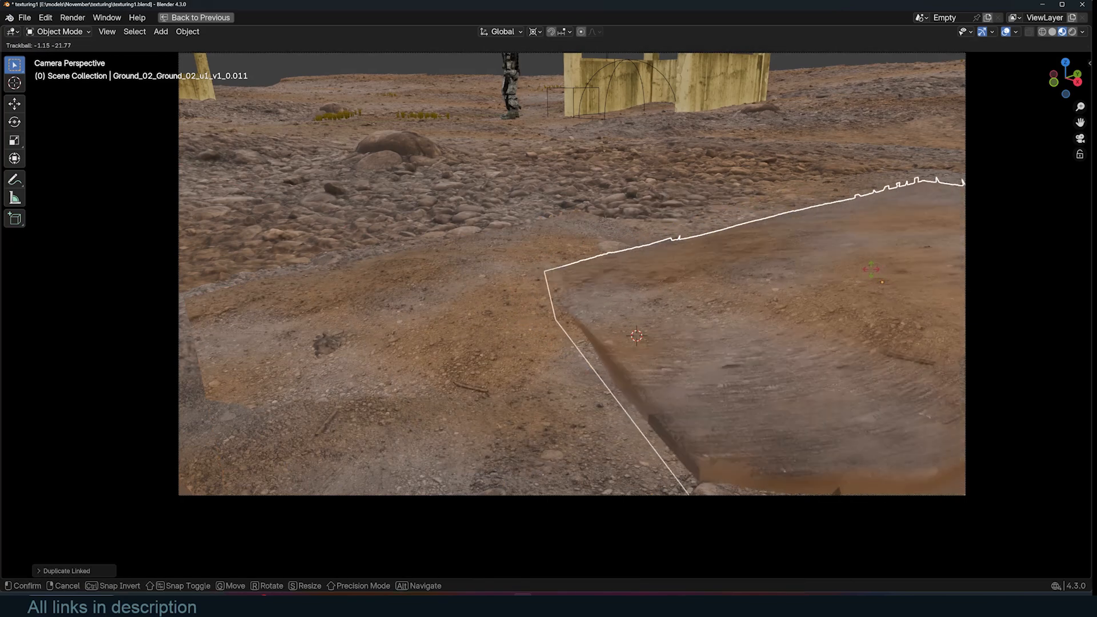
left_click(872, 275)
key("g")
left_click(874, 293)
key("alt+a")
key("space")
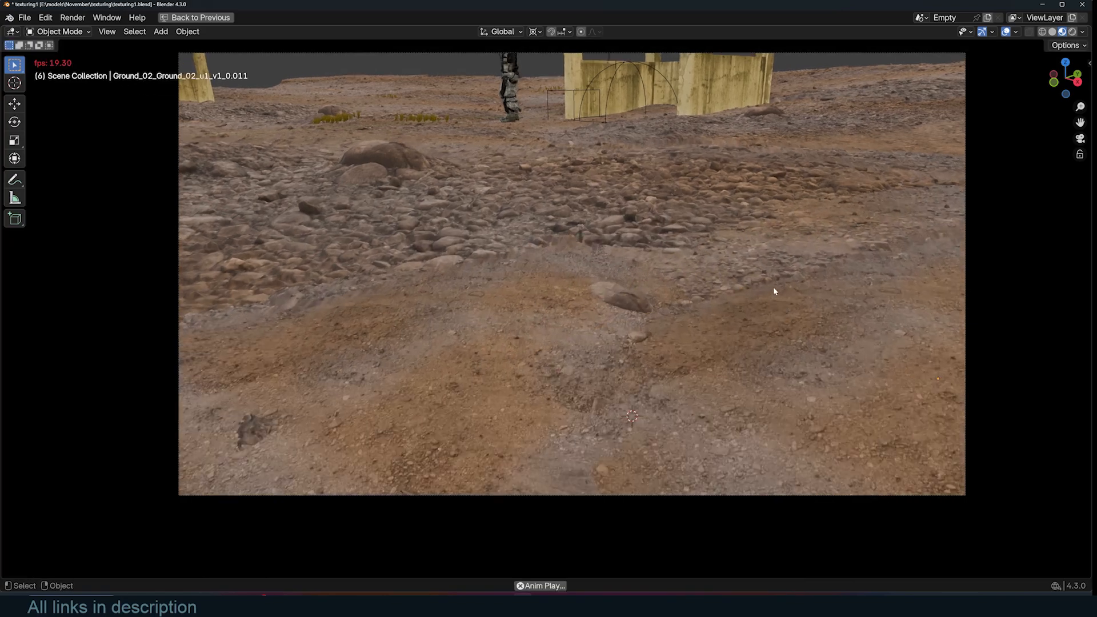
key("space")
- Duplicate a tile, snap the copy to the 3D cursor and scale it
scroll(770, 303, "down", 2)
key("shift+d")
left_click(592, 315)
right_click(545, 325, "shift")
key("shift+s")
left_click(502, 257)
key("s")
left_click(615, 289)
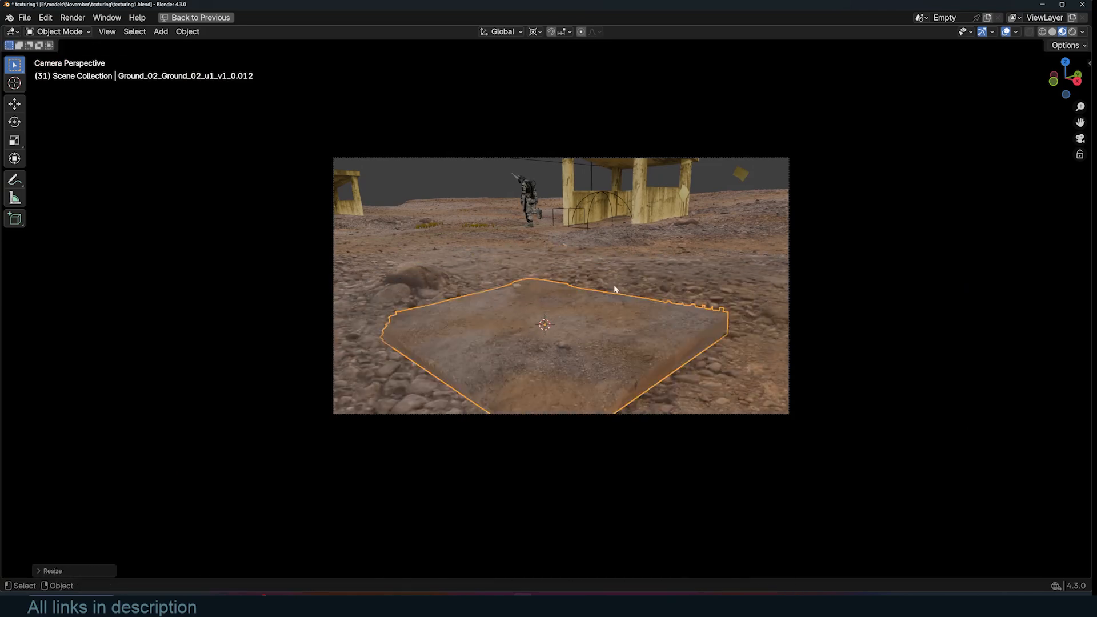
- Move, rotate and rescale the new tile to merge it into the foreground
key("g")
left_click(632, 332)
key("r")
key("r")
left_click(633, 331)
key("s")
left_click(702, 303)
key("r")
key("r")
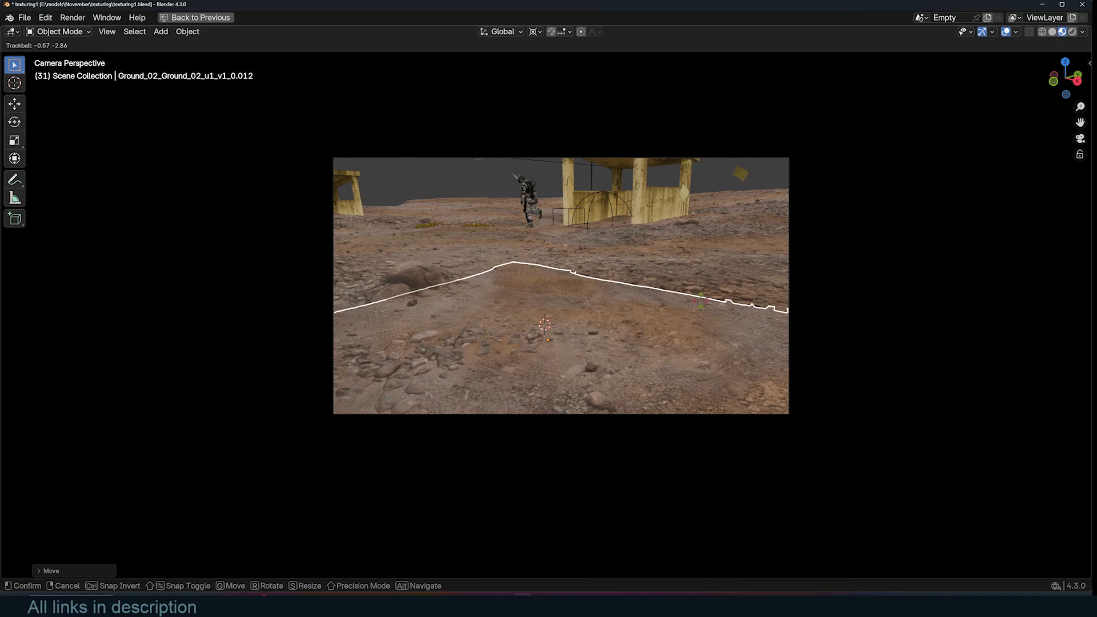
left_click(700, 302)
key("g")
left_click(701, 303)
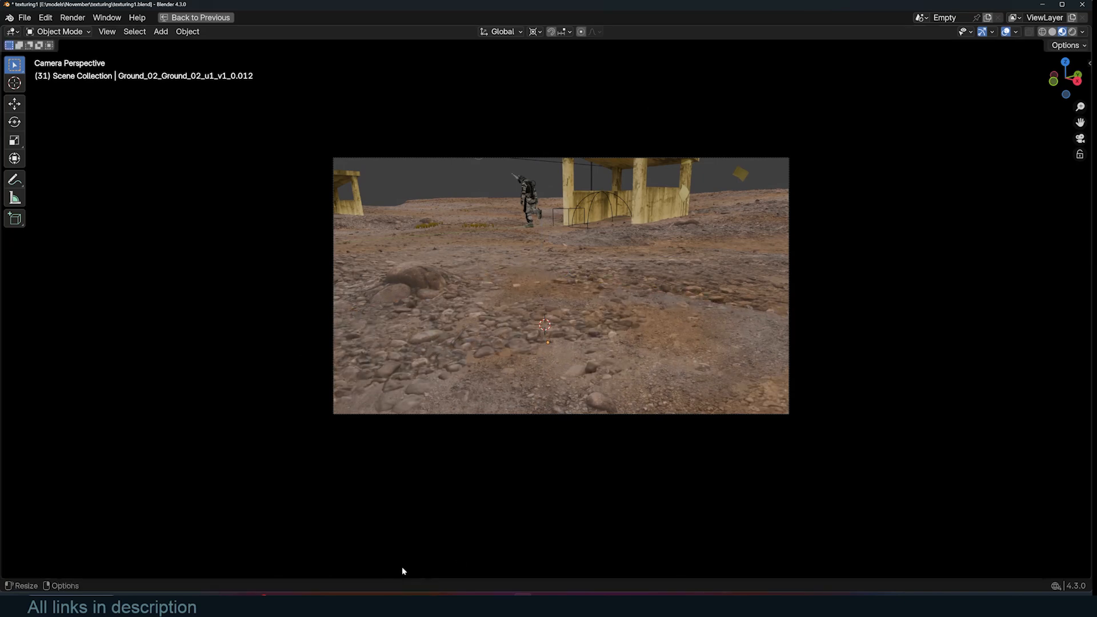
- Play the animation through the camera to review the foreground ground
scroll(481, 487, "down", 2)
scroll(491, 472, "up", 2)
key("ctrl+space")
key("ctrl+space")
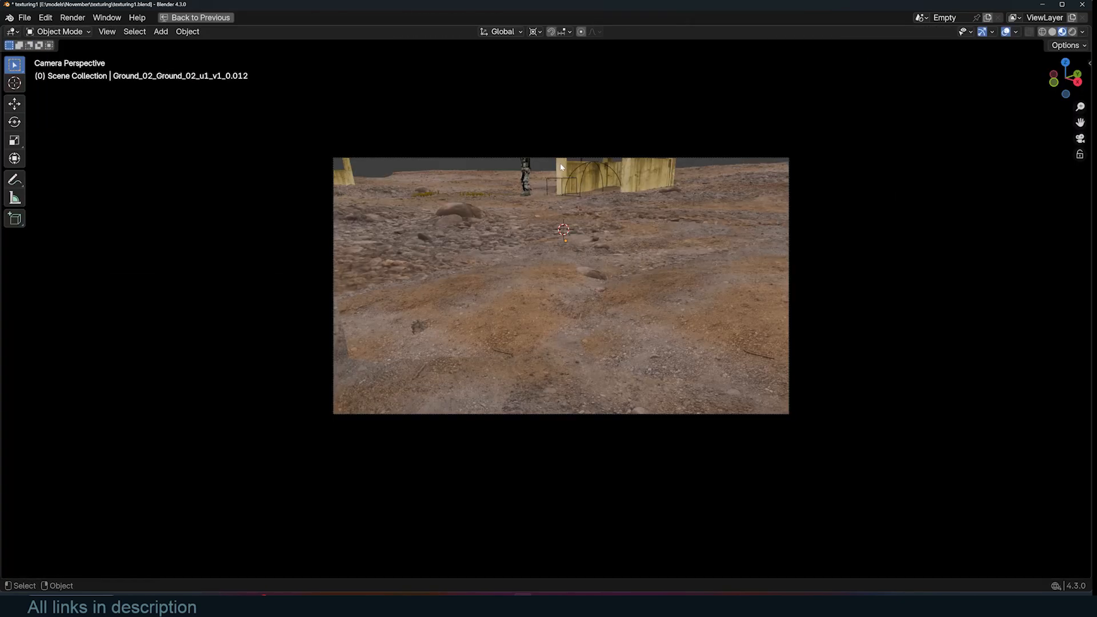
key("space")
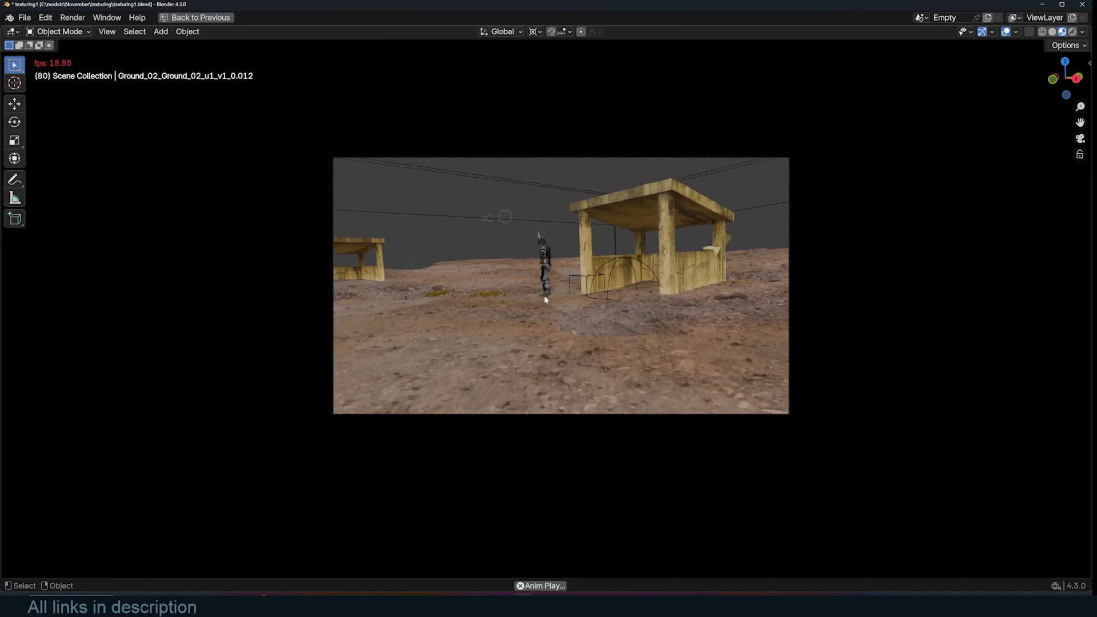
key("space")
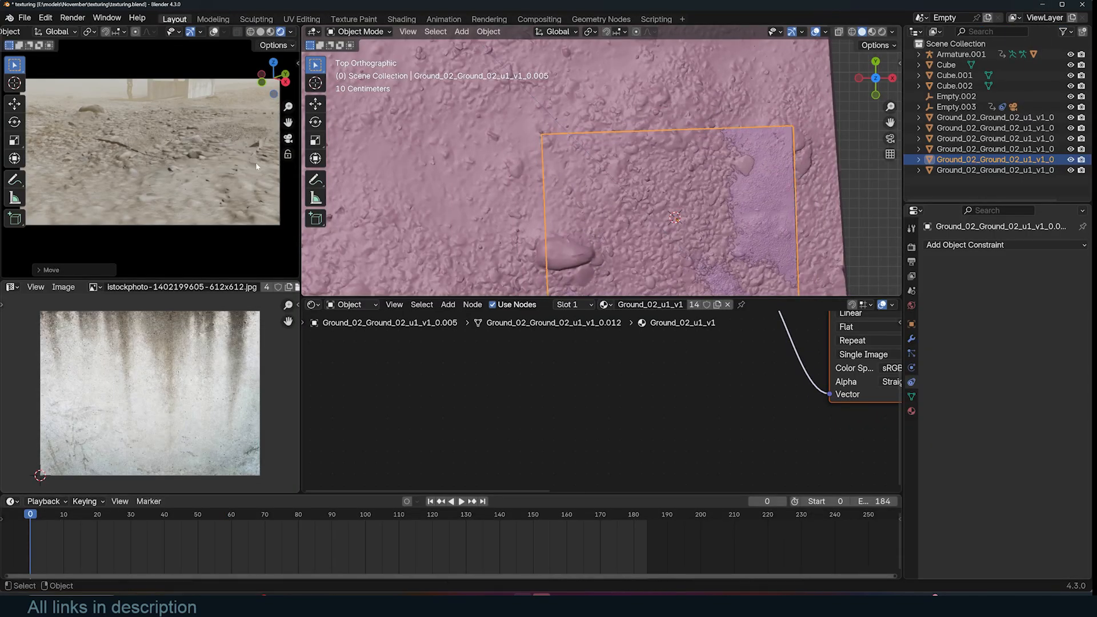
- Scale and move the ground tile under the camera, then stretch it along the Z axis
key("s")
left_click(721, 196)
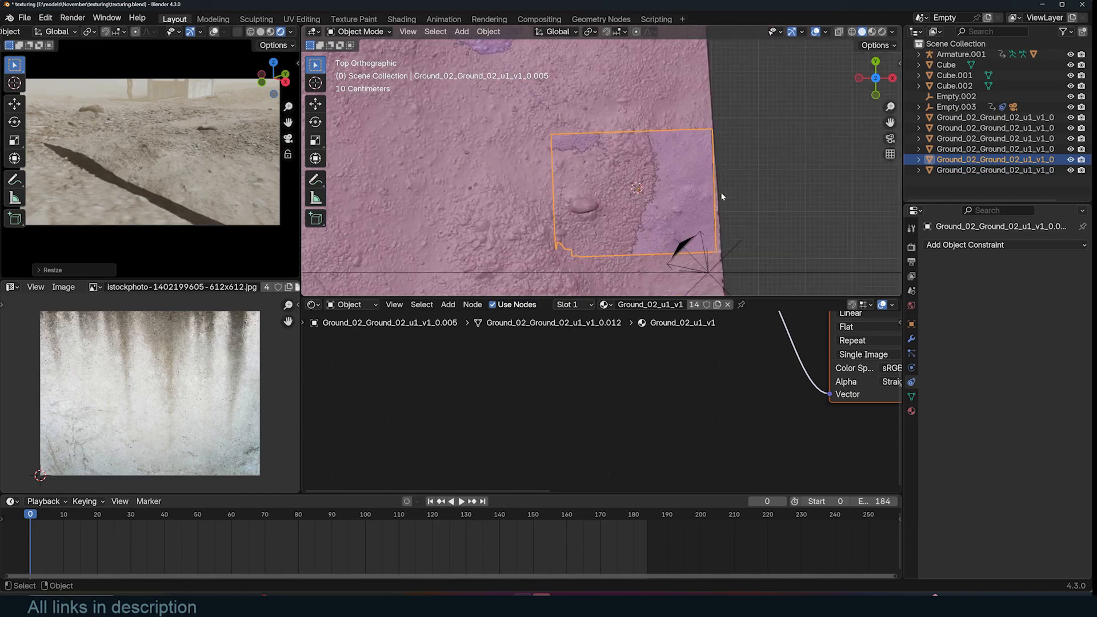
key("g")
left_click(689, 214)
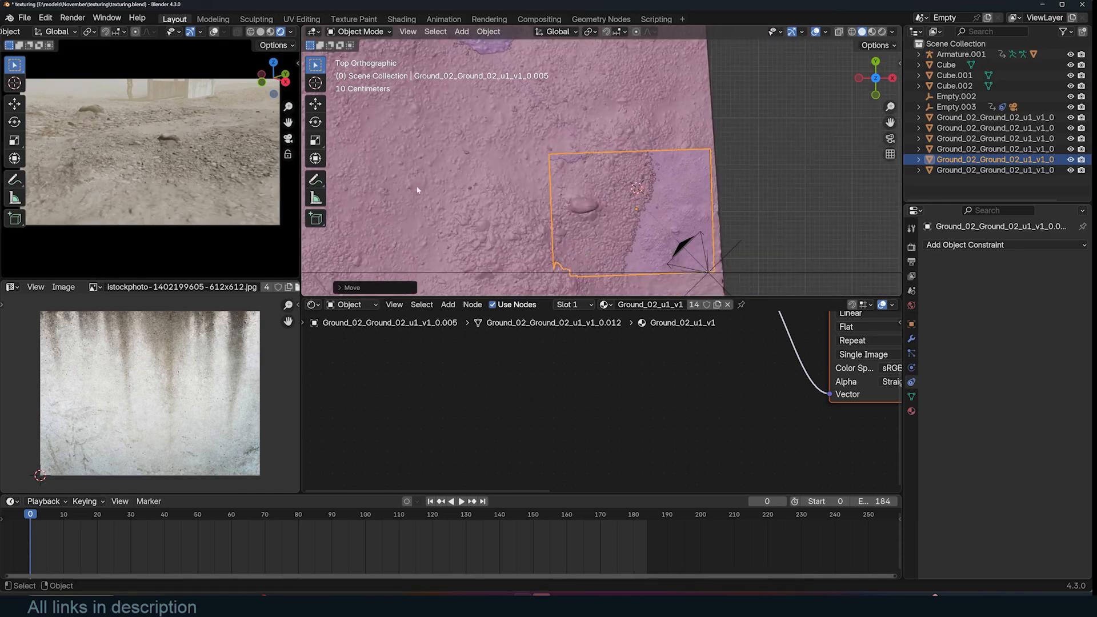
middle_click_drag(646, 216, 602, 129)
key("s")
key("z")
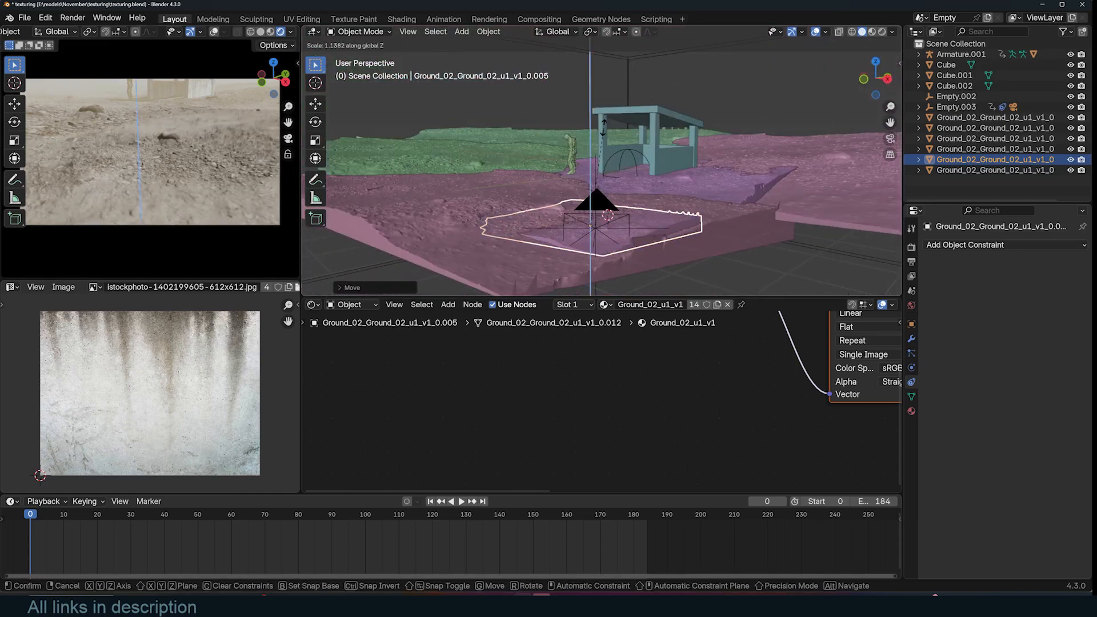
left_click(606, 140)
- Select a ground tile in the camera preview and tilt it with a free trackball rotation
scroll(783, 426, "down", 4)
middle_click_drag(795, 418, 759, 464)
left_click(706, 458)
scroll(700, 372, "down", 2)
middle_click_drag(717, 389, 662, 374)
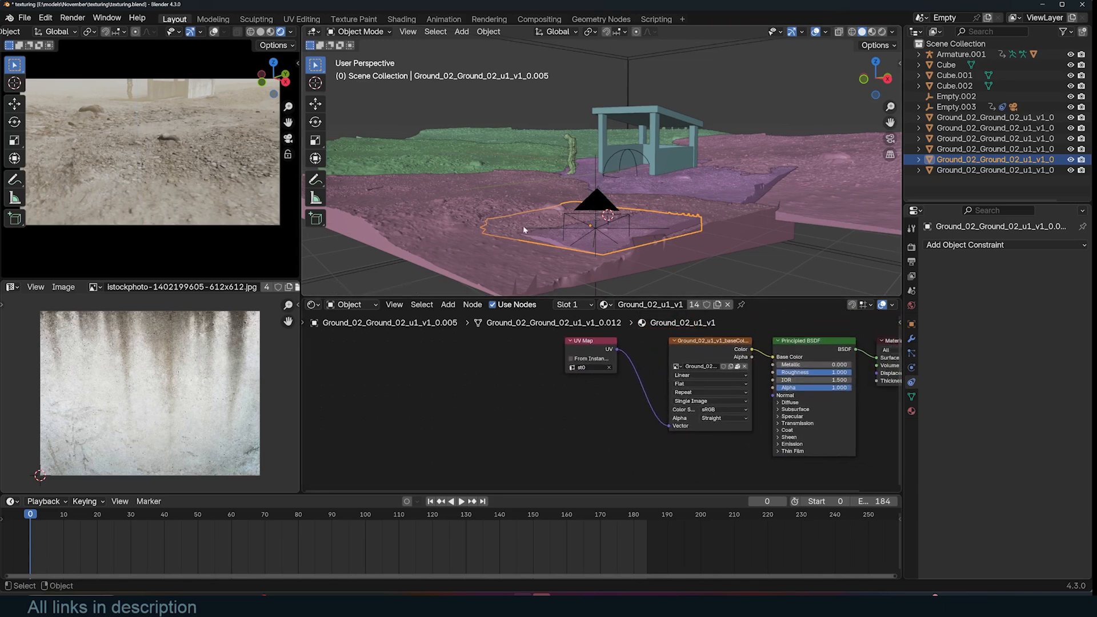
left_click(173, 177)
key("r")
key("r")
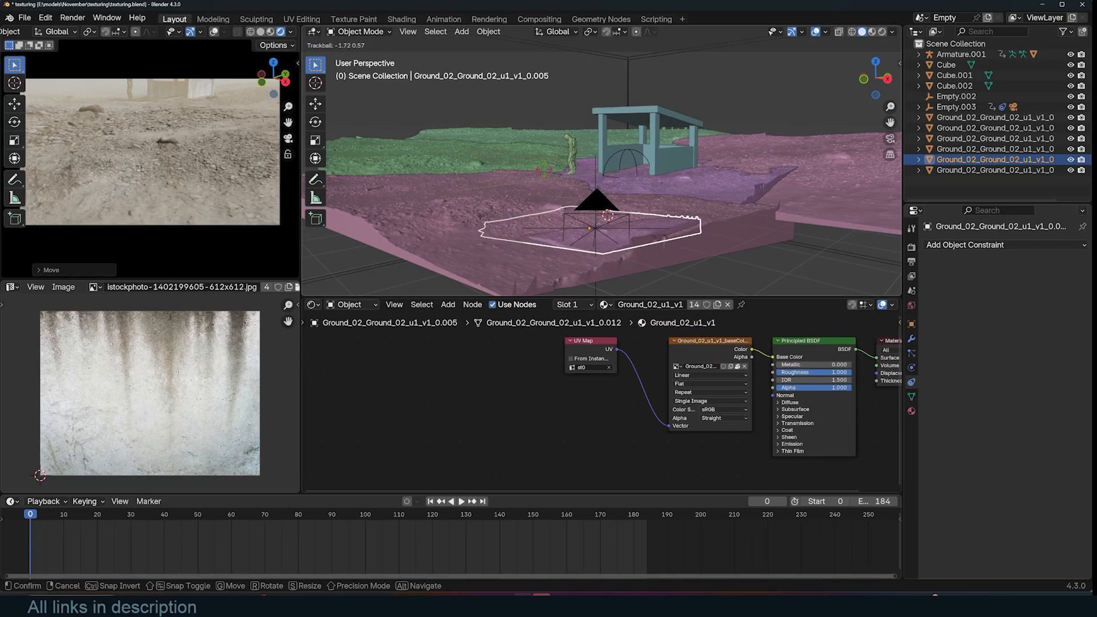
left_click(545, 183)
- Refine the tile's tilt with another free rotation and play the animation to review it
key("space")
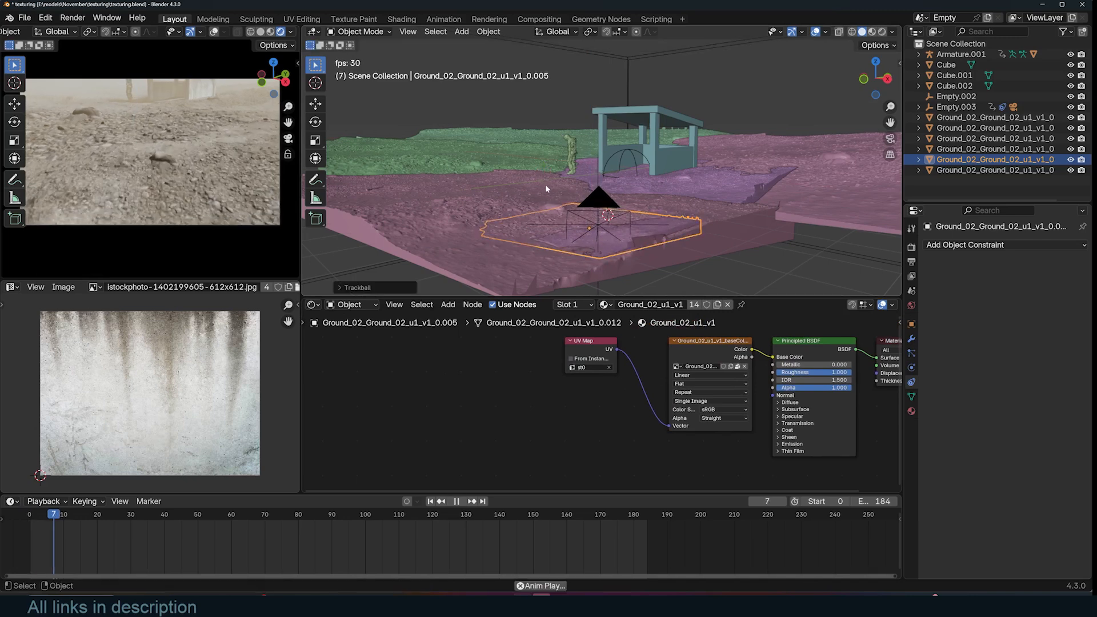
key("space")
key("shift+Left")
scroll(674, 446, "up", 2)
middle_click_drag(674, 446, 752, 470)
left_click(750, 470)
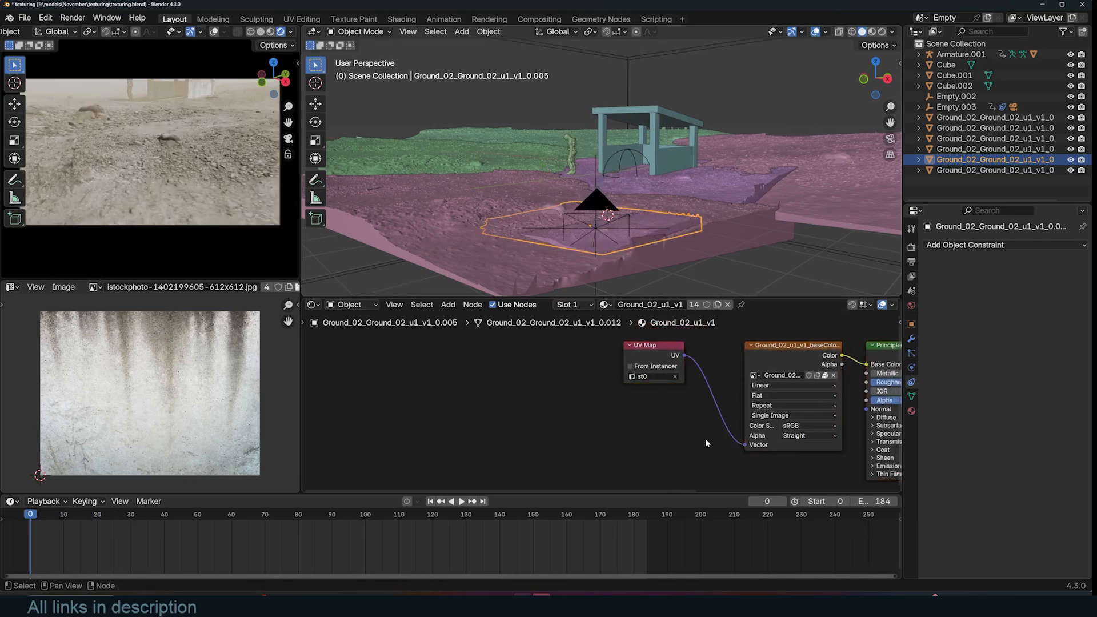
scroll(733, 390, "down", 2)
middle_click_drag(733, 390, 690, 386)
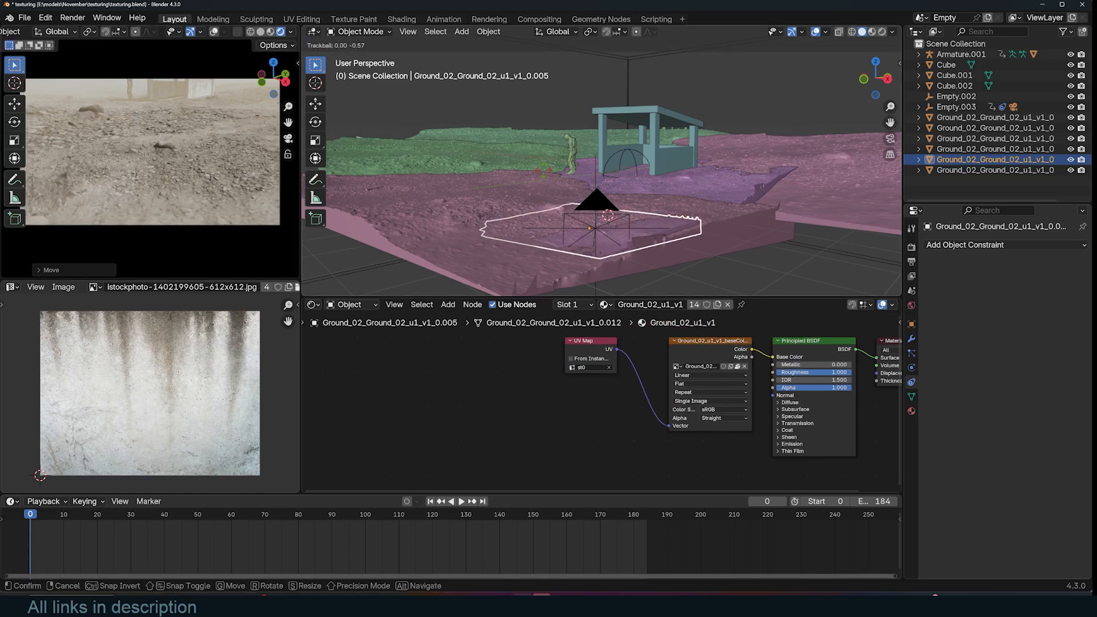
left_click(544, 184)
key("space")
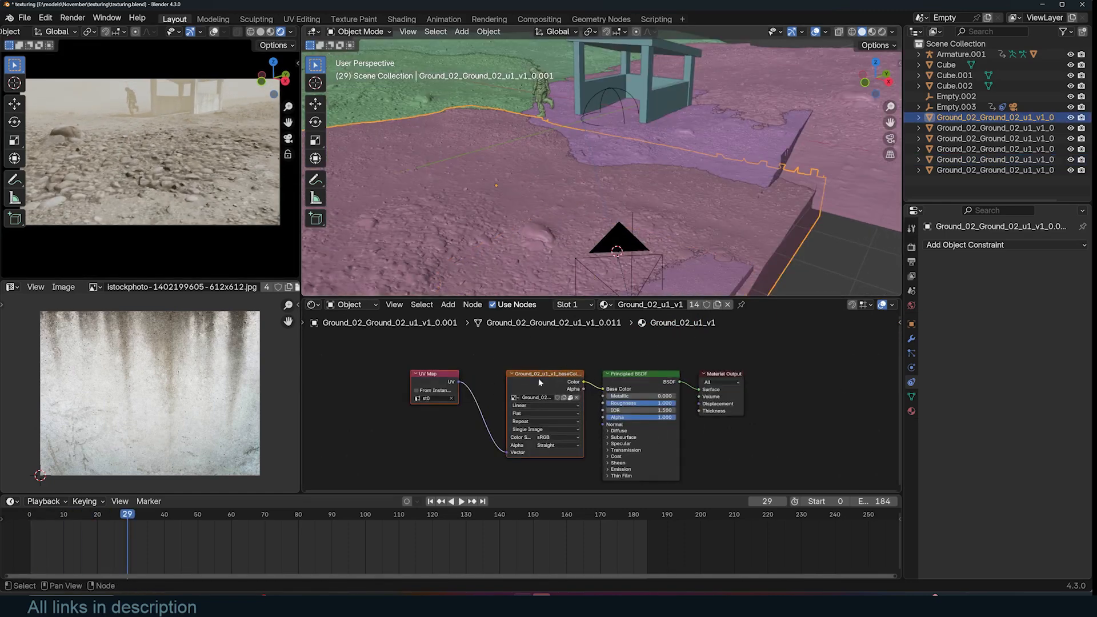
- Add a Noise Texture node to the ground material
key("shift+a")
type("noi")
key("Return")
left_click(400, 391)
left_click(414, 394, "ctrl+shift")
- Add a Color Ramp node fed by the noise and shift its stop to about 0.397
key("shift+a")
type("ra")
key("Return")
left_click(506, 392)
left_click_drag(497, 421, 523, 421)
mouse_move(411, 451)
left_mouse_down()
mouse_move(463, 450)
mouse_move(418, 464)
left_mouse_up()
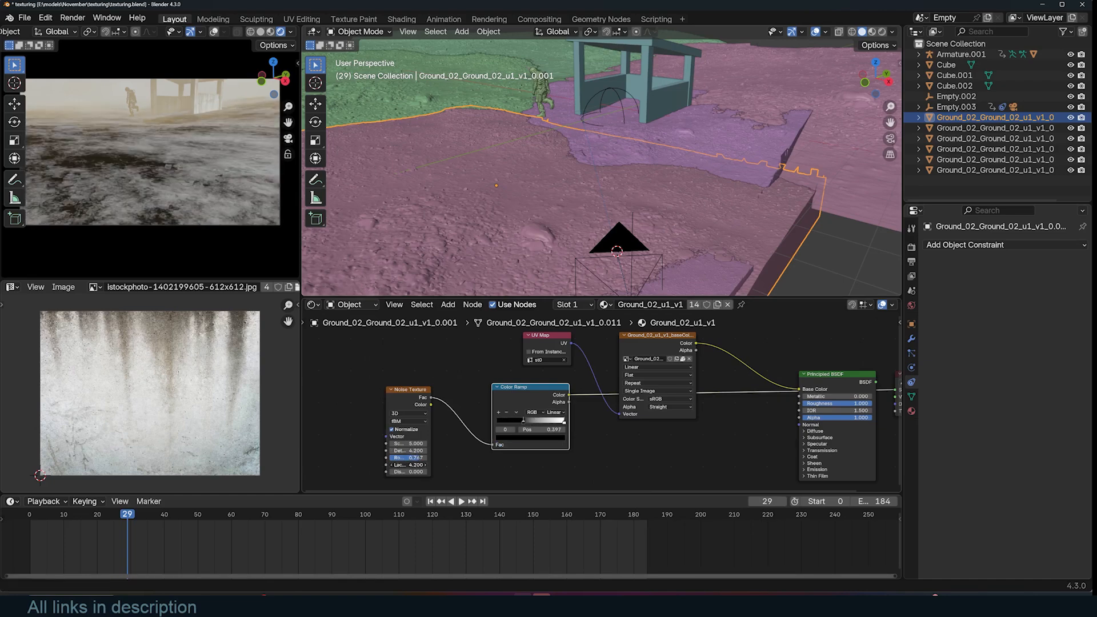
- Rearrange the ground material nodes and insert a Mix node between the image texture and the Principled BSDF
left_click_drag(528, 387, 490, 430)
middle_click_drag(571, 400, 498, 401)
left_click_drag(480, 394, 608, 360)
key("g")
left_click(529, 353)
key("shift+a")
type("mi")
key("Down")
key("Return")
left_click(649, 344)
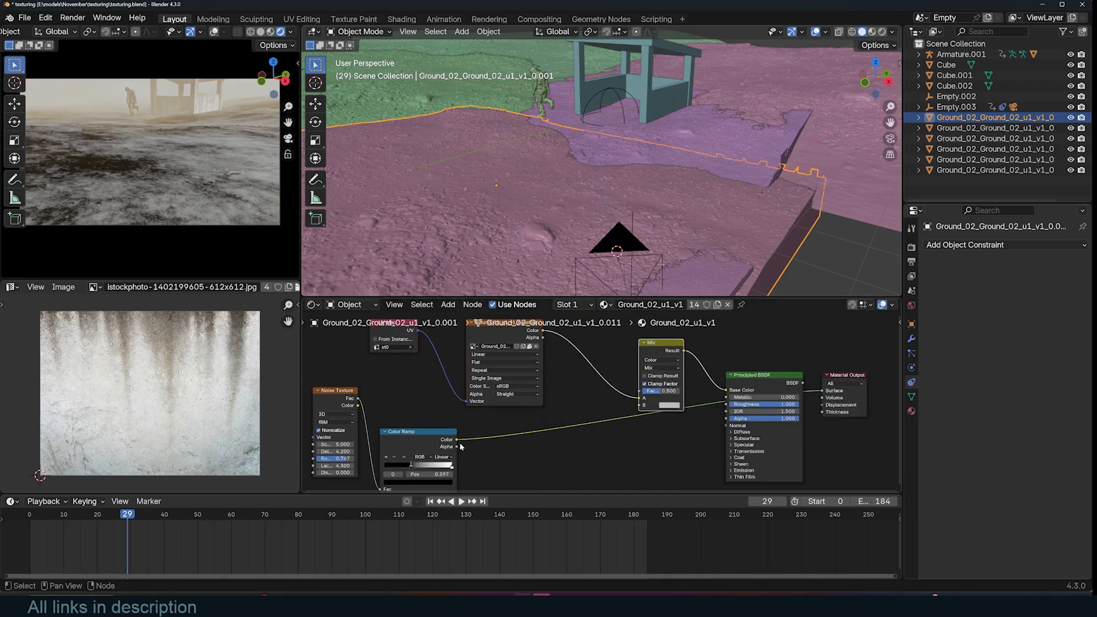
- Connect the Color Ramp to the Mix node's factor and set the Mix B color to orange (#BB400EFF)
left_click_drag(457, 440, 639, 391)
left_click(779, 380, "ctrl+shift")
left_click(701, 420)
scroll(650, 410, "up", 1)
left_click(728, 455)
left_click(687, 406)
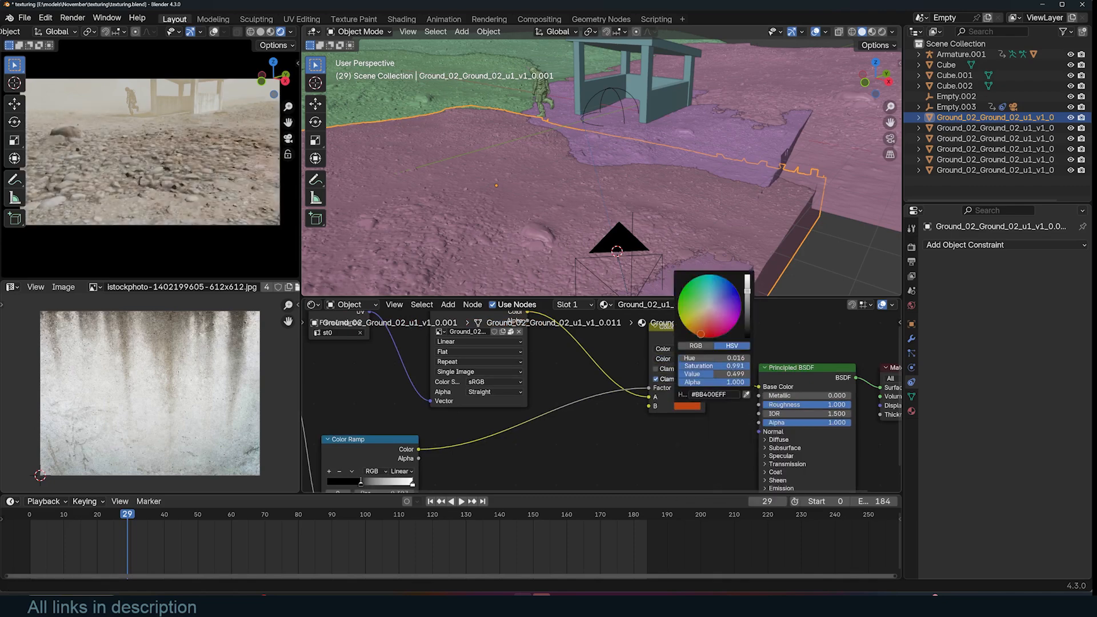
- Reconnect the Color Ramp to the Mix node's B input and tint the ramp's stops a light peach
left_click_drag(649, 388, 648, 406)
left_click_drag(385, 446, 473, 427)
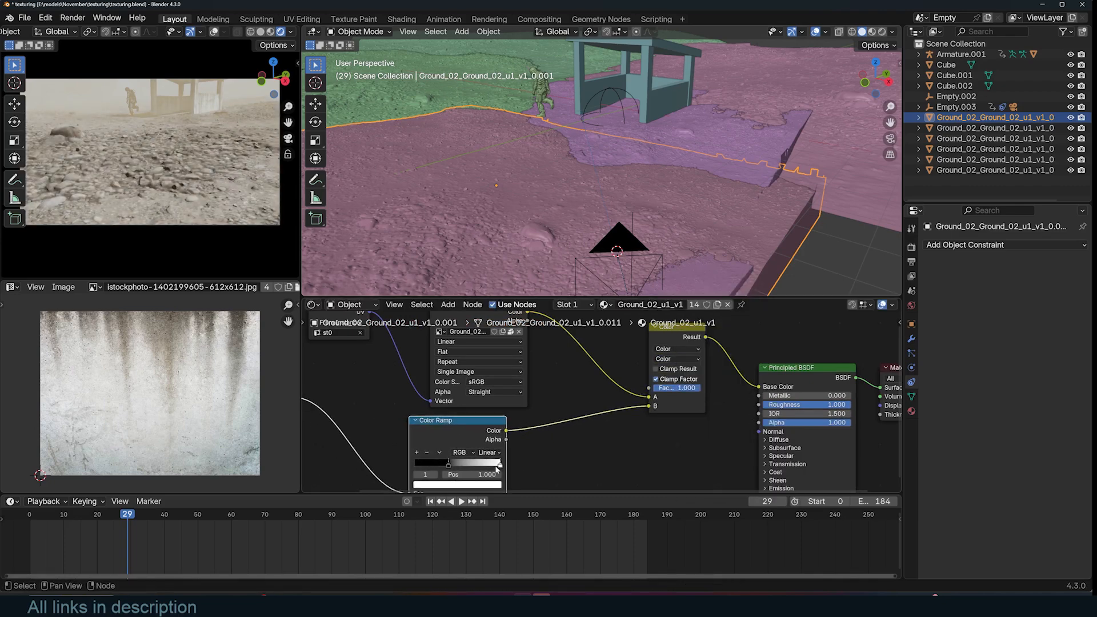
middle_click_drag(498, 466, 539, 432)
left_click(507, 450)
left_click_drag(481, 361, 527, 326)
left_click(488, 449)
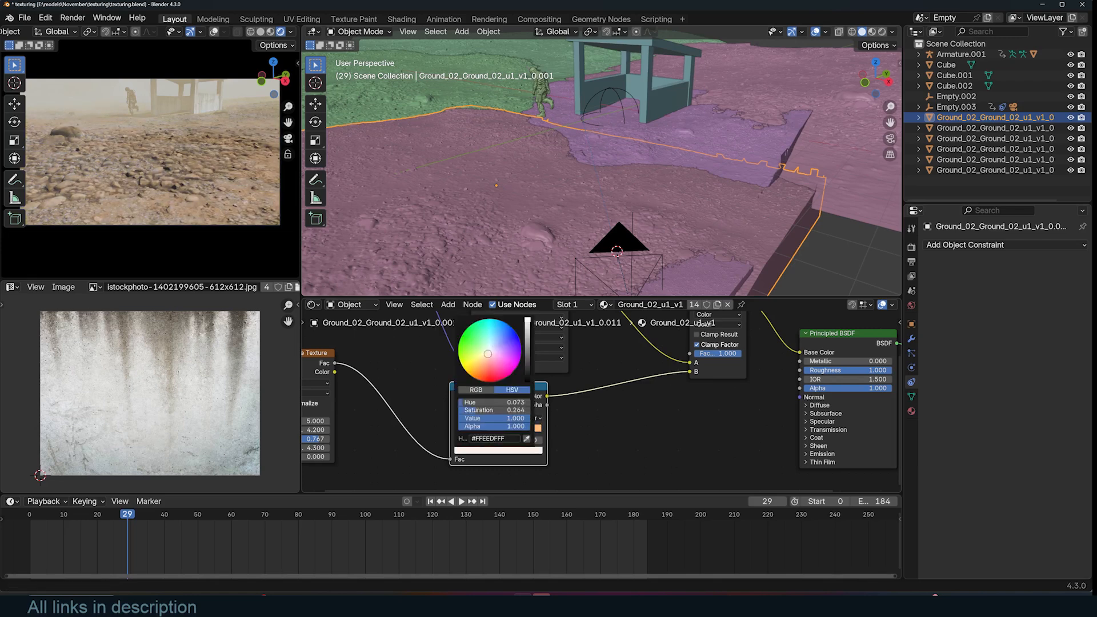
middle_click_drag(514, 411, 687, 401)
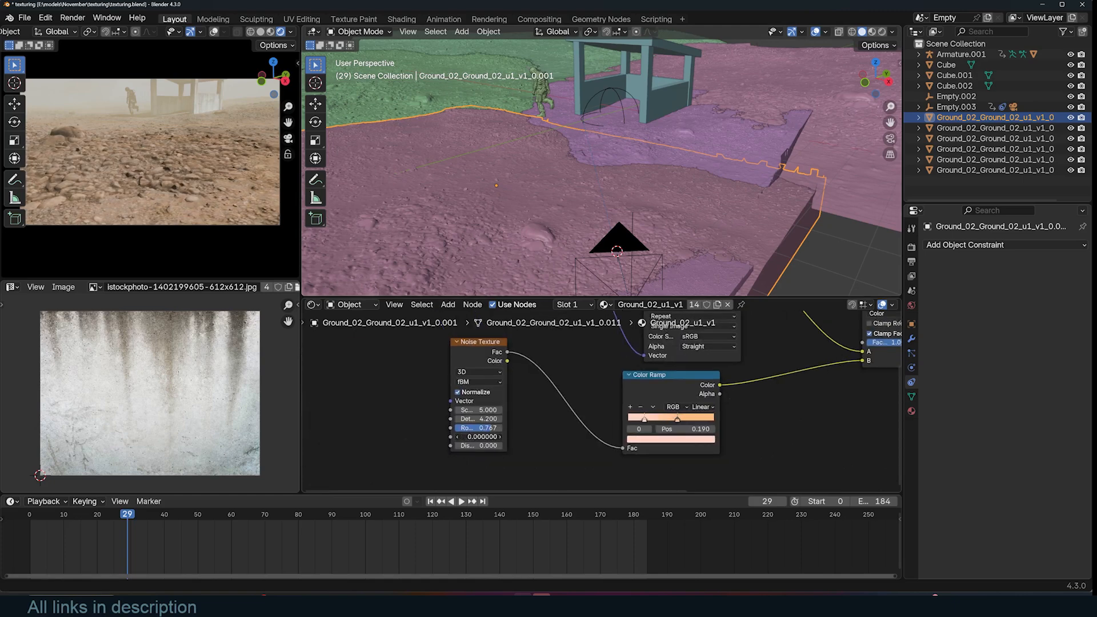
middle_click_drag(514, 399, 537, 398)
- Add a second Color Ramp between the Noise Texture and the first ramp, and set the first ramp's stop color to #FFD4C2FF
left_click_drag(503, 341, 381, 354)
key("shift+a")
type("ra")
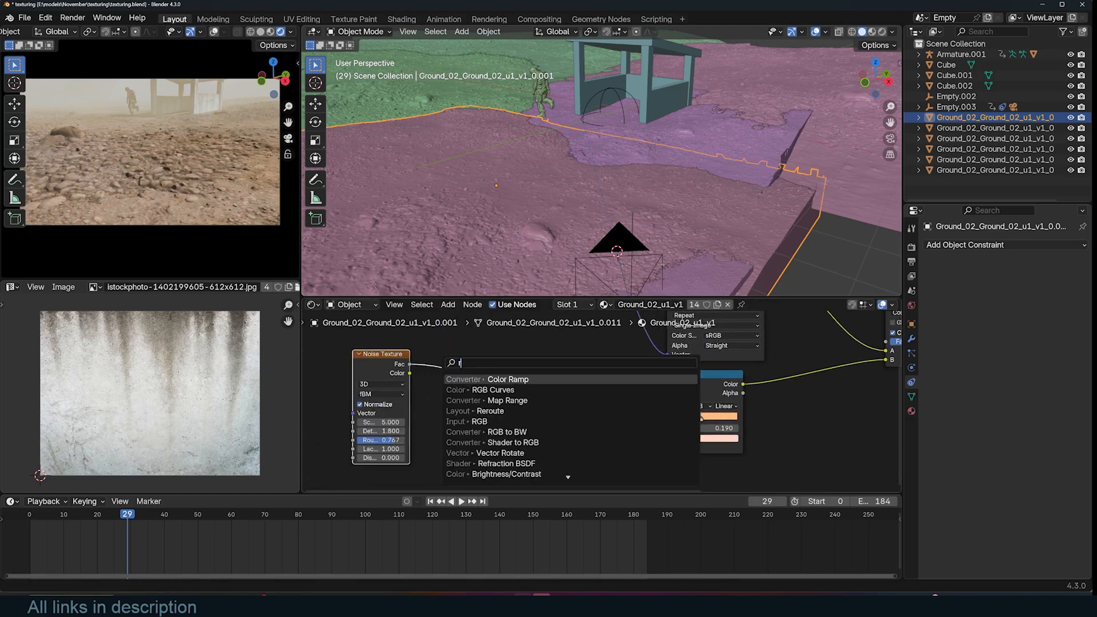
key("Return")
left_click(475, 382)
mouse_move(468, 414)
left_mouse_down()
mouse_move(495, 414)
mouse_move(468, 414)
left_mouse_up()
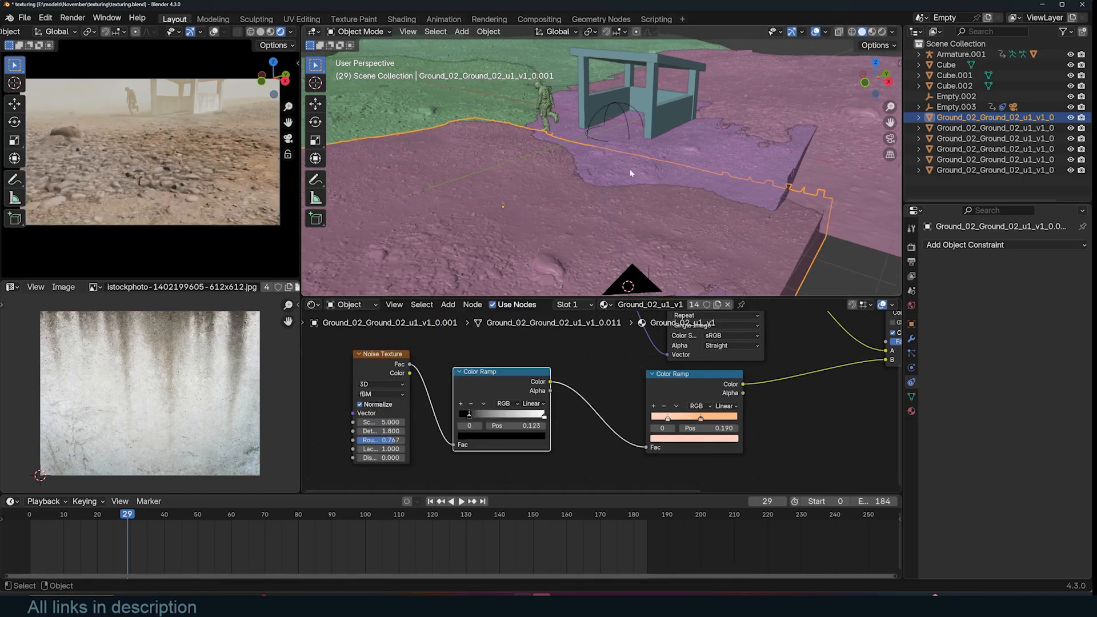
left_click(694, 438)
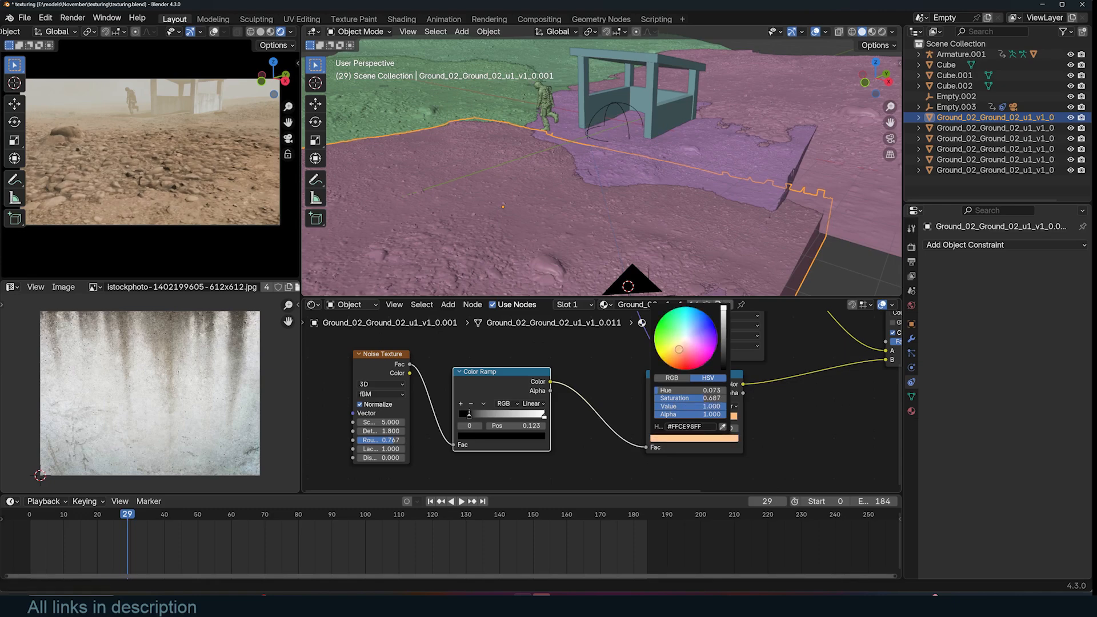
left_click(693, 438)
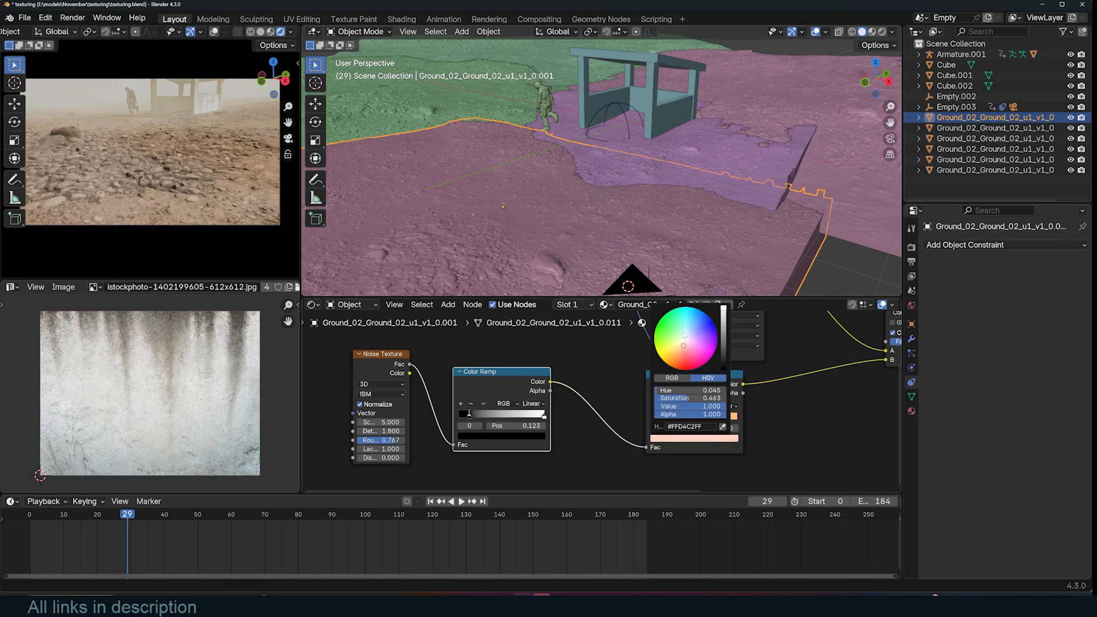
- Select the shelter cube and duplicate a Mix node in its material, setting its color to a muted yellow (#BBB05FFF)
left_click(661, 127)
middle_click_drag(619, 384, 459, 462)
left_click_drag(585, 383, 751, 383)
left_click(479, 361)
key("shift+d")
left_click(627, 339)
left_click(650, 416)
left_click(642, 370)
left_click(692, 467)
left_click(652, 417)
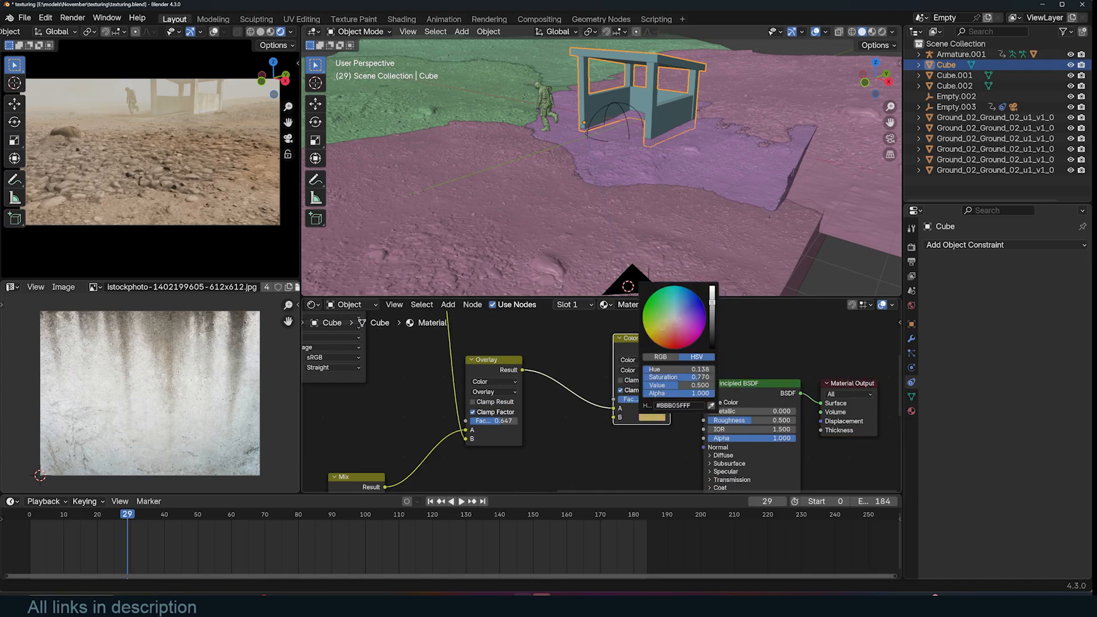
scroll(554, 241, "down", 6)
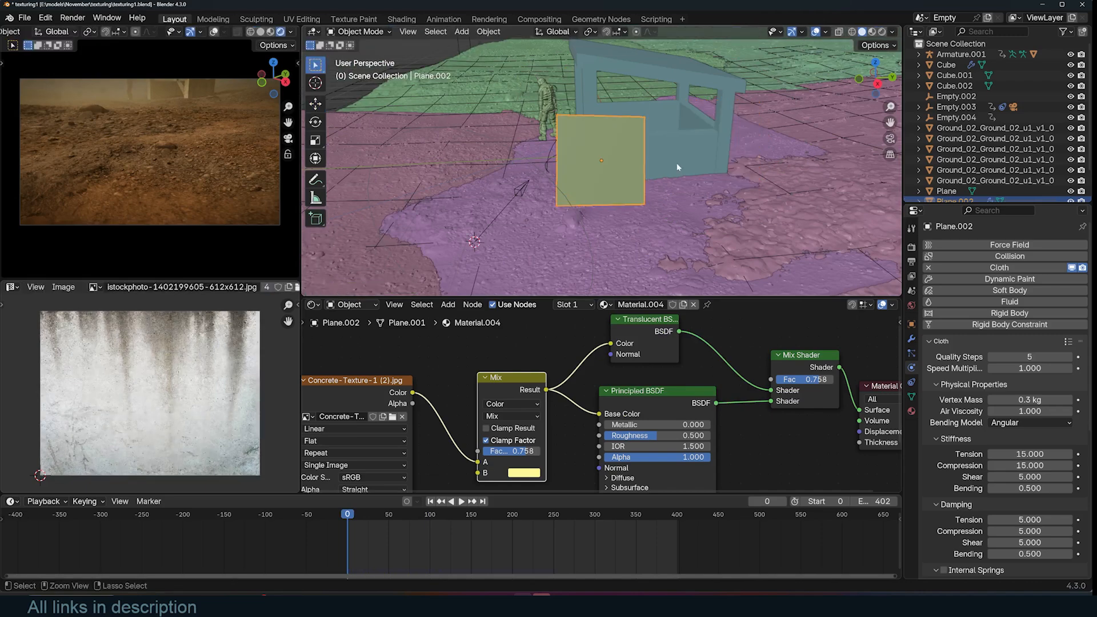
- Duplicate and scale the small cloth plane pieces in edit mode, scattering several copies in the air
key("shift+d")
key("s")
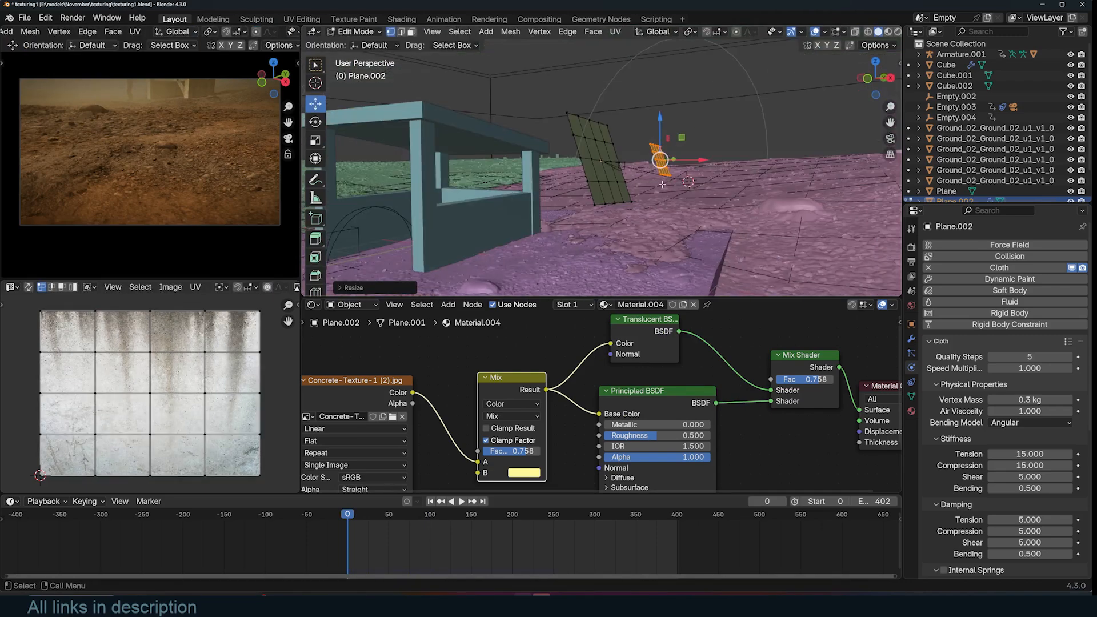
key("shift+d")
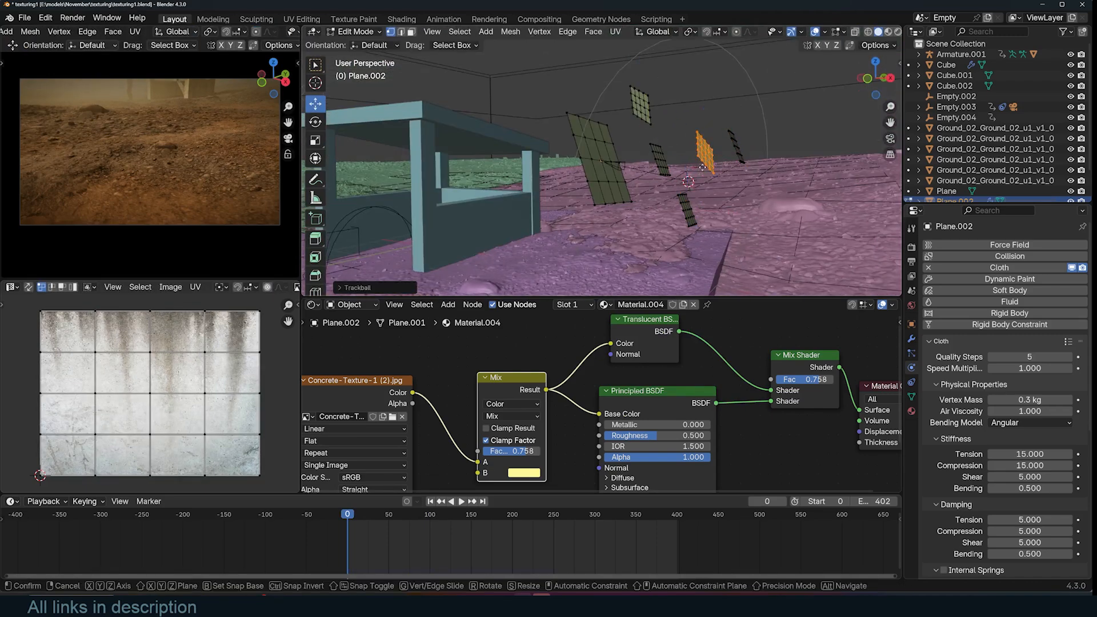
key("a")
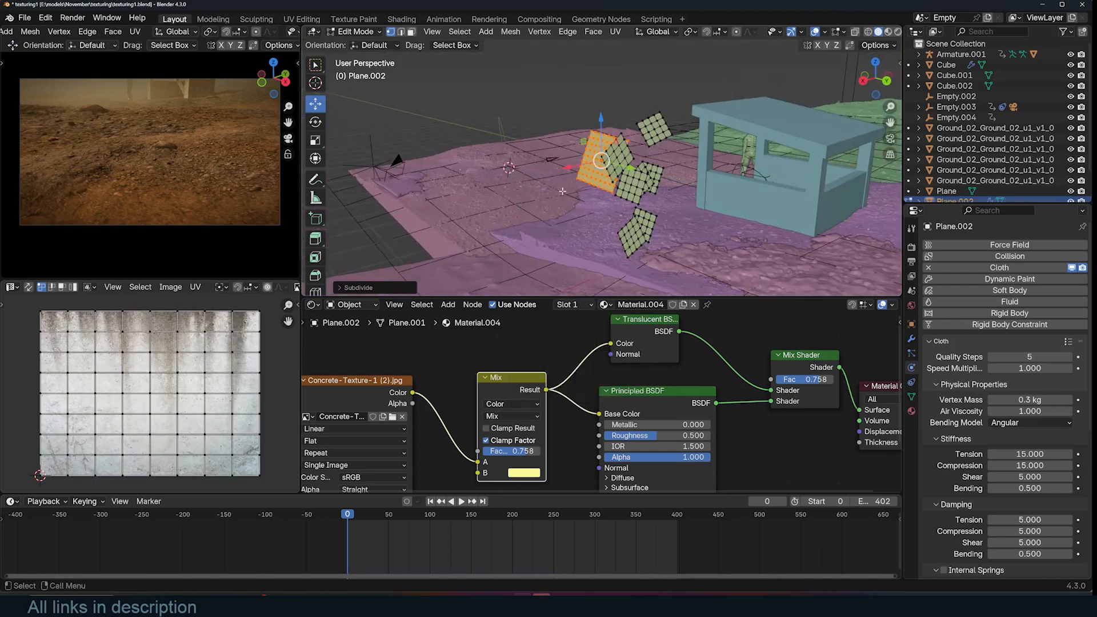
key("shift+d")
left_click(678, 201)
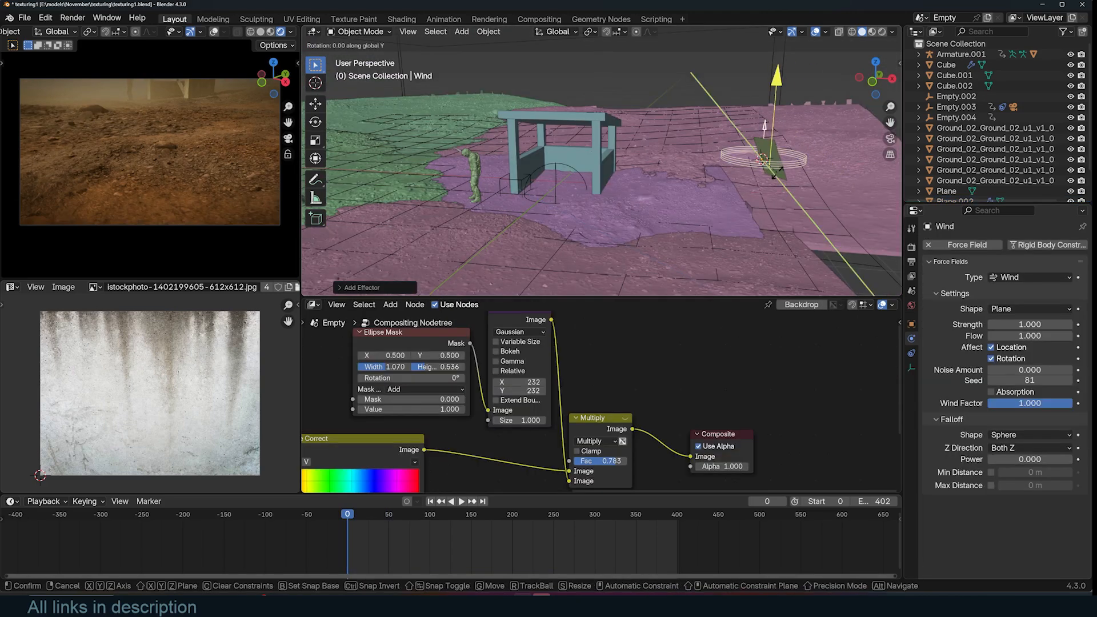
- Rotate the Wind force field and set its strength to 1000
left_click(790, 139)
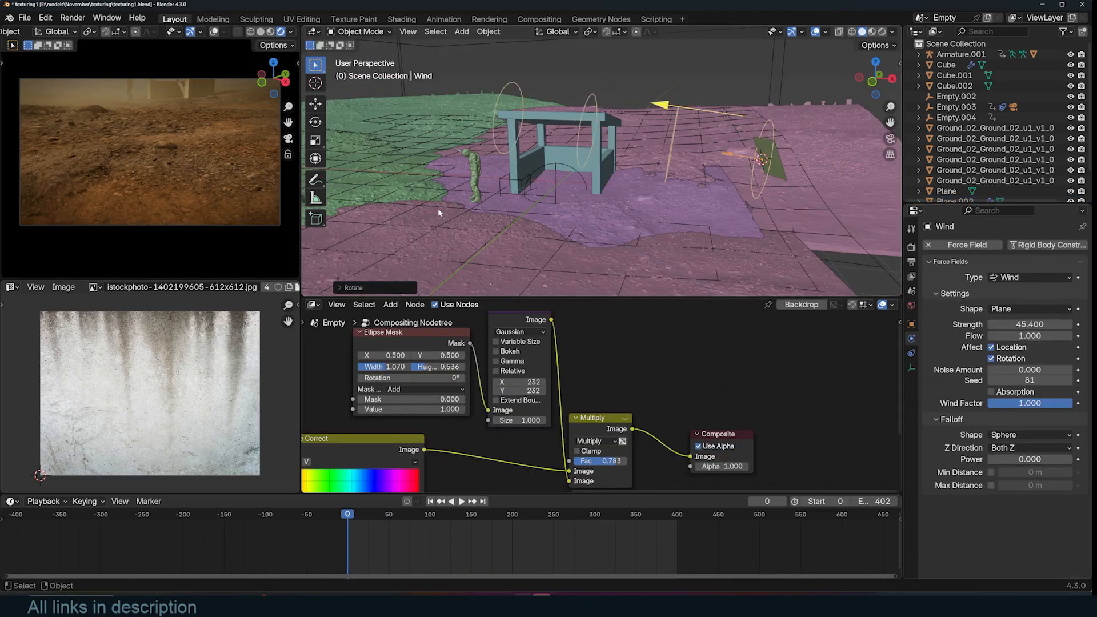
key("KP_7")
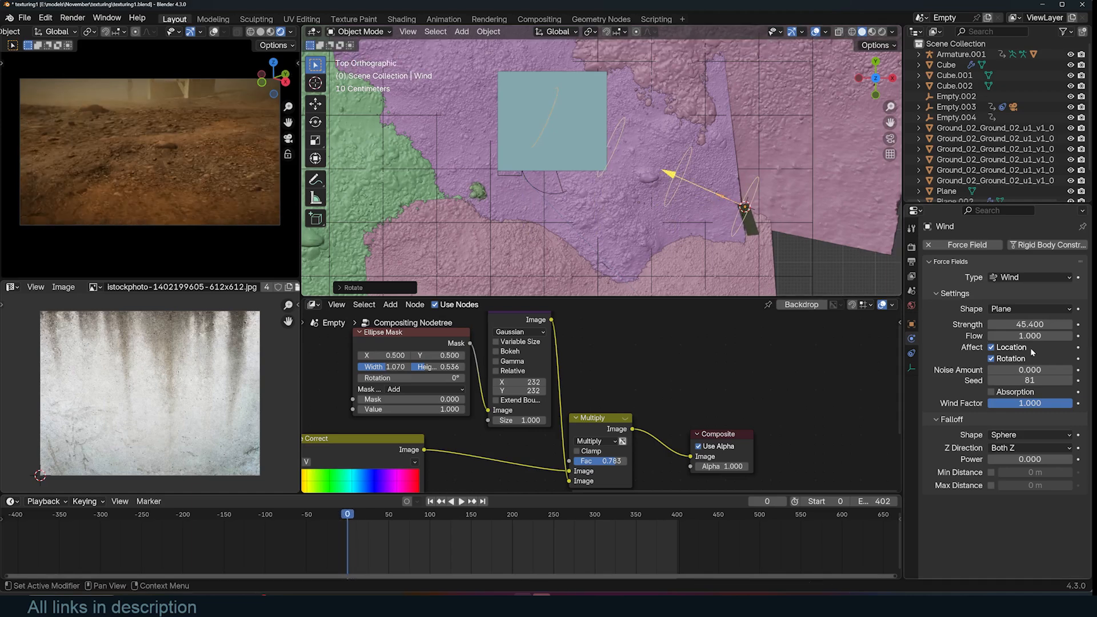
type("1.000")
key("Return")
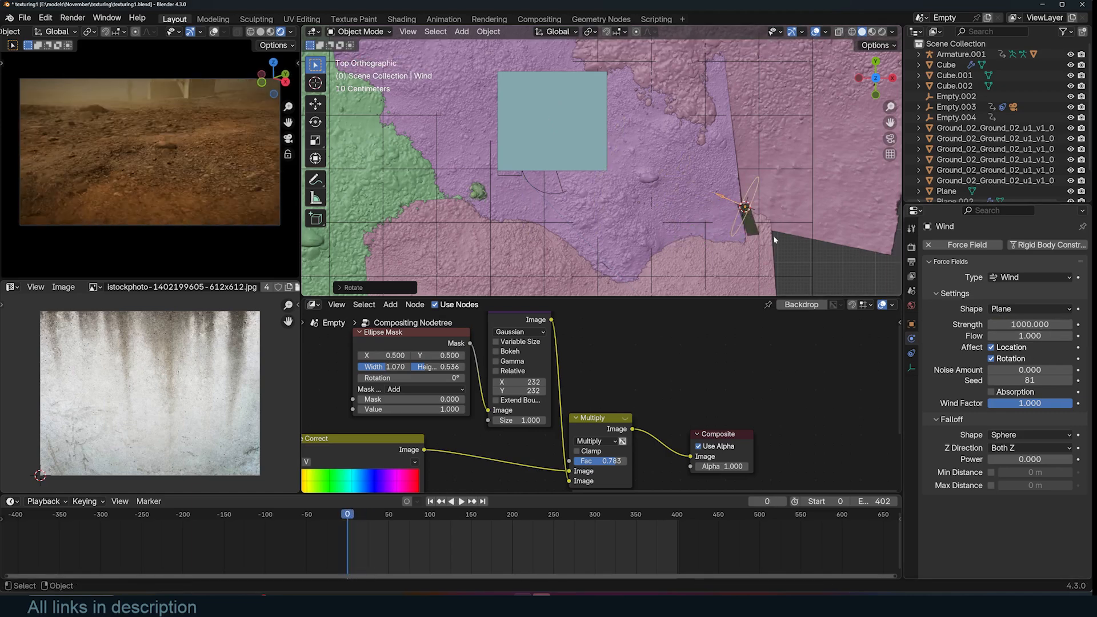
- Move and rotate the wind field in top view and play the animation to review it
left_click(752, 227)
key("g")
left_click(766, 202)
key("r")
left_click(766, 201)
key("space")
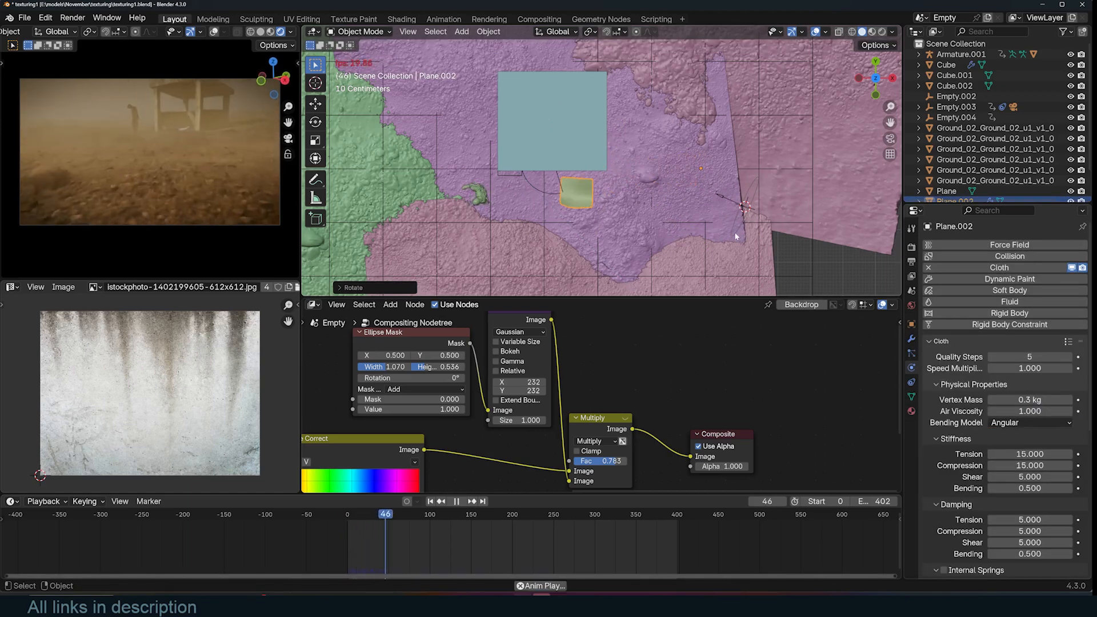
- Add a plane and scale and move it to cover the ground area around the shelter
key("shift+Left")
middle_click_drag(728, 242, 686, 181)
key("Escape")
key("shift+a")
left_click(626, 185)
key("s")
left_click(876, 191)
key("g")
left_click(784, 155)
- Subdivide the new plane twice in edit mode and move it into place from the top view
key("Tab")
right_click(731, 149)
left_click(685, 147)
left_click(717, 163)
key("a")
right_click(717, 155)
left_click(708, 149)
key("Tab")
middle_click_drag(706, 171, 676, 139)
key("KP_7")
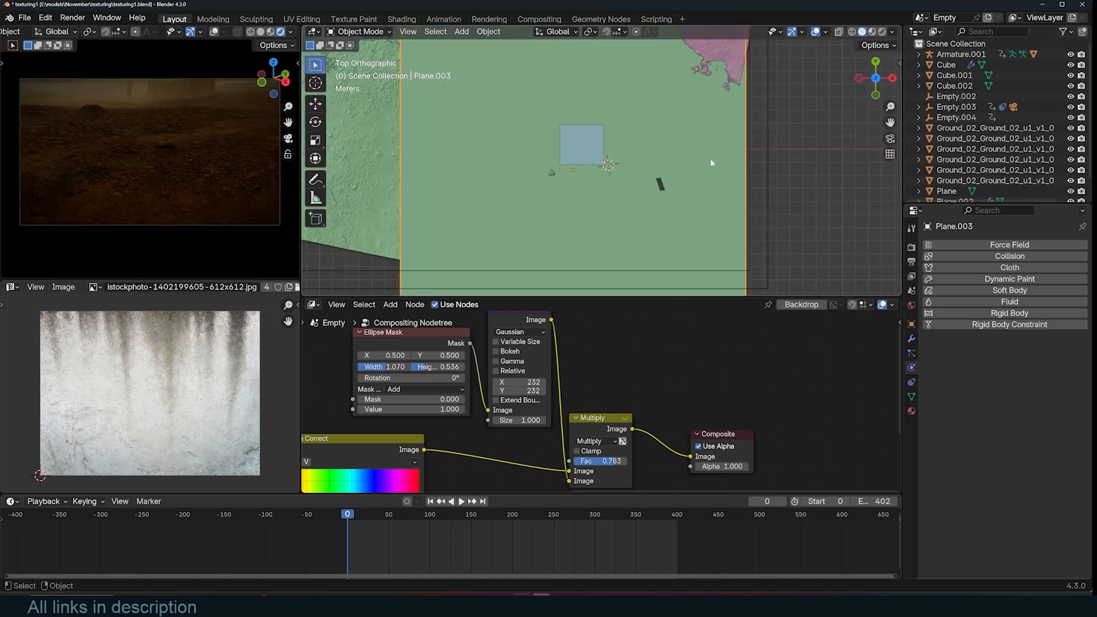
key("g")
left_click(651, 113)
- Add a Shrinkwrap modifier to the plane and pick the ground tile as its target
left_click(911, 339)
left_click(1013, 246)
type("shr")
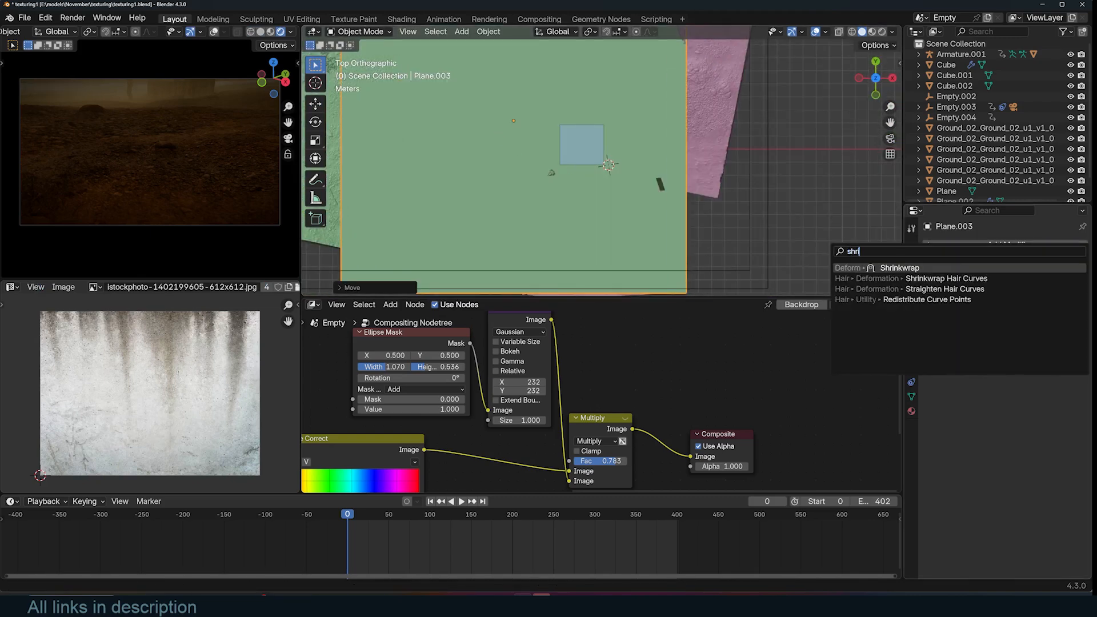
left_click(959, 268)
middle_click_drag(823, 211, 736, 129)
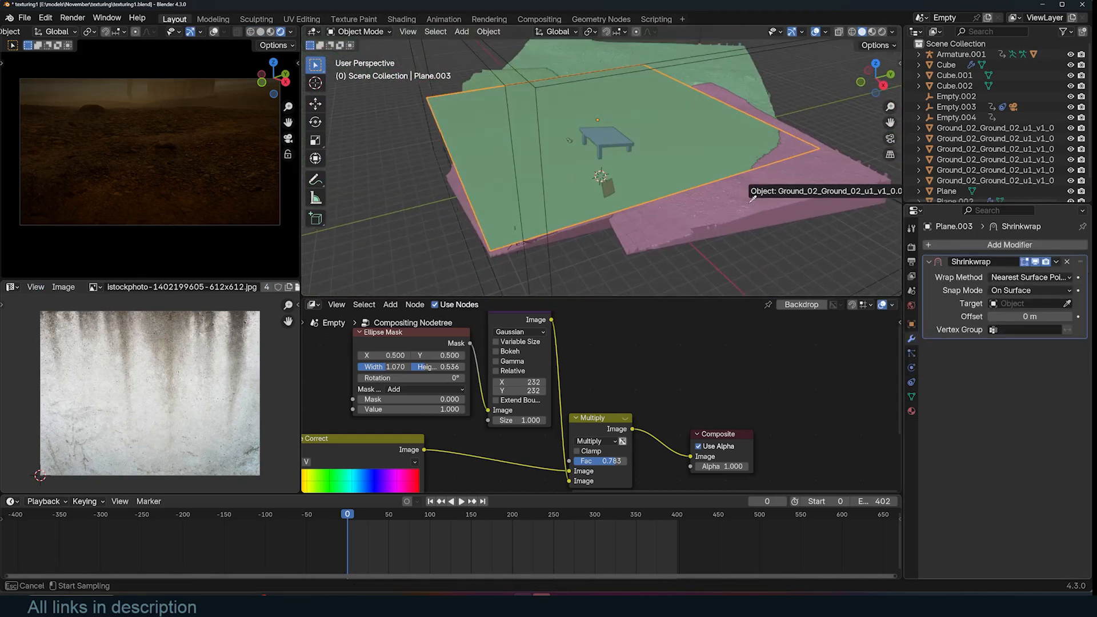
left_click(763, 217)
- Set the Shrinkwrap wrap method to Project and pick a ground tile as the auxiliary target
left_click(1028, 277)
left_click(1005, 300)
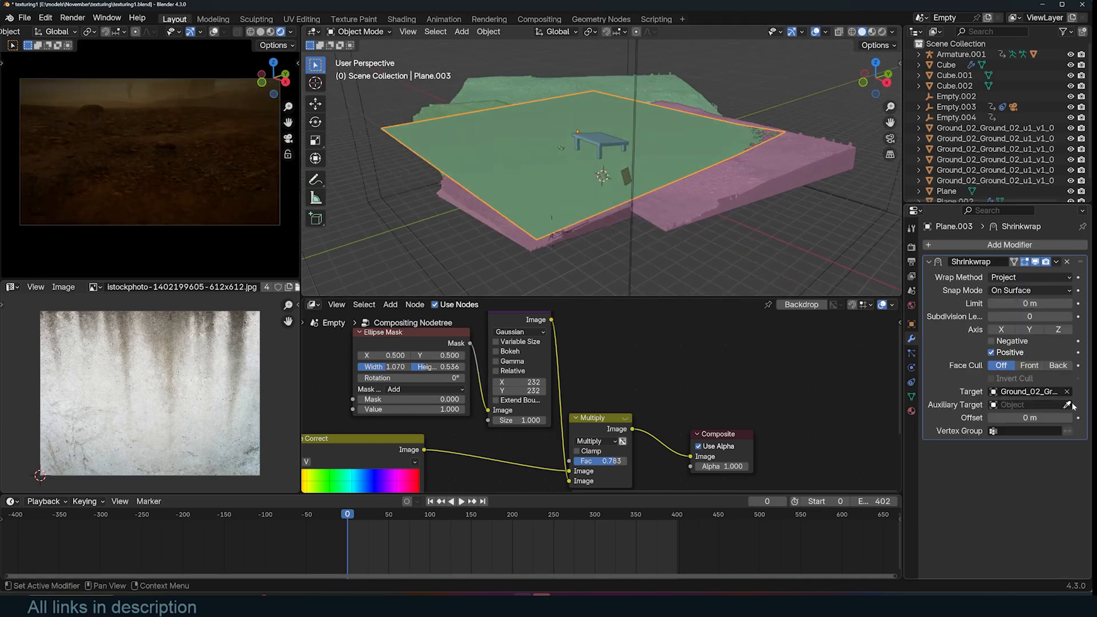
left_click(554, 246)
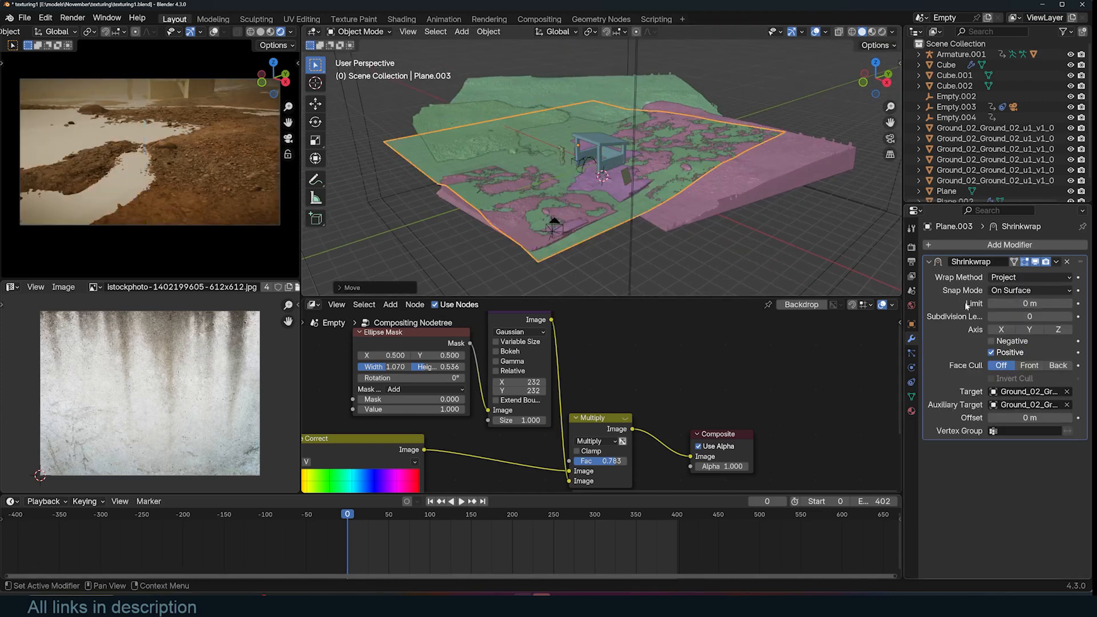
- Add a second Shrinkwrap modifier in Project mode targeting another ground tile
left_click(1009, 245)
left_click(926, 265)
left_click(1028, 291)
left_click(1007, 313)
left_click(482, 111)
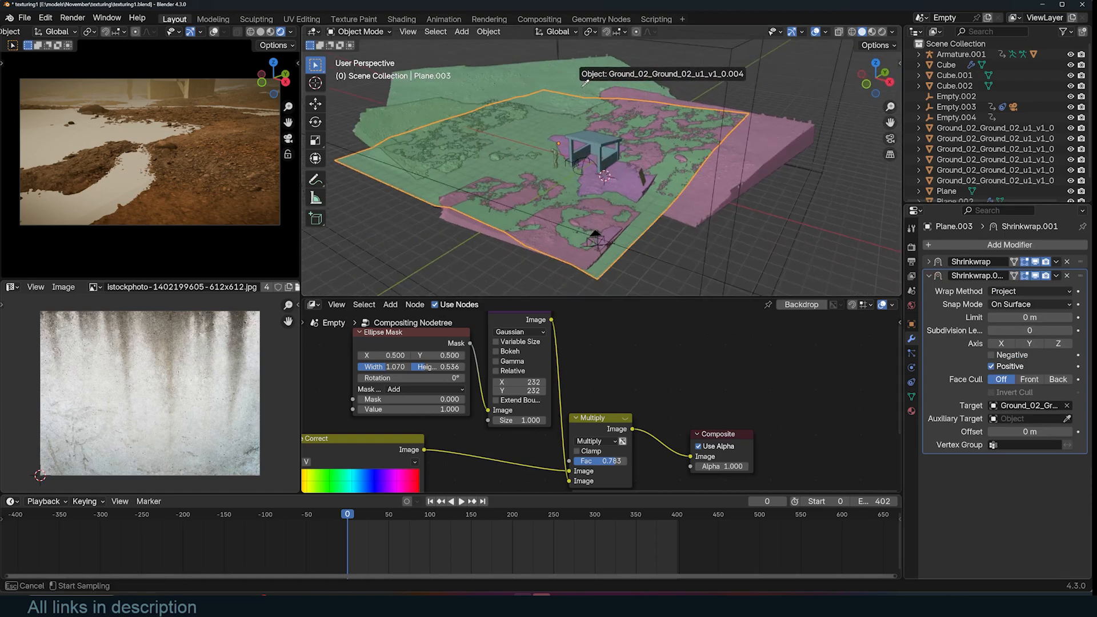
left_click(584, 84)
- Set the plane's viewport display to Wire in its object properties
left_click(911, 324)
scroll(1016, 491, "down", 8)
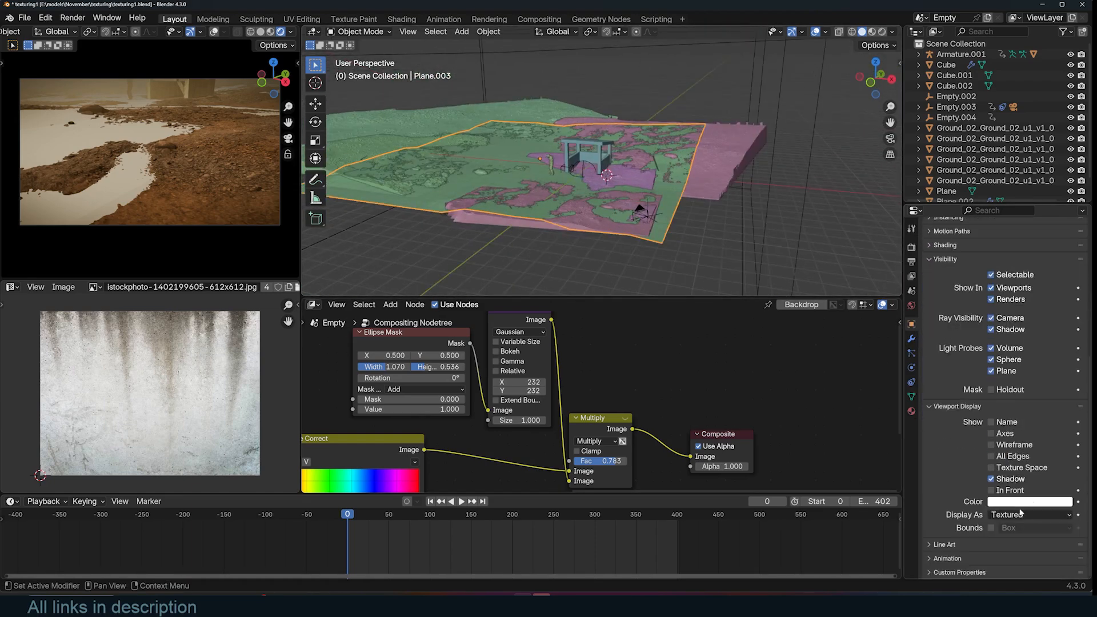
left_click(1025, 537)
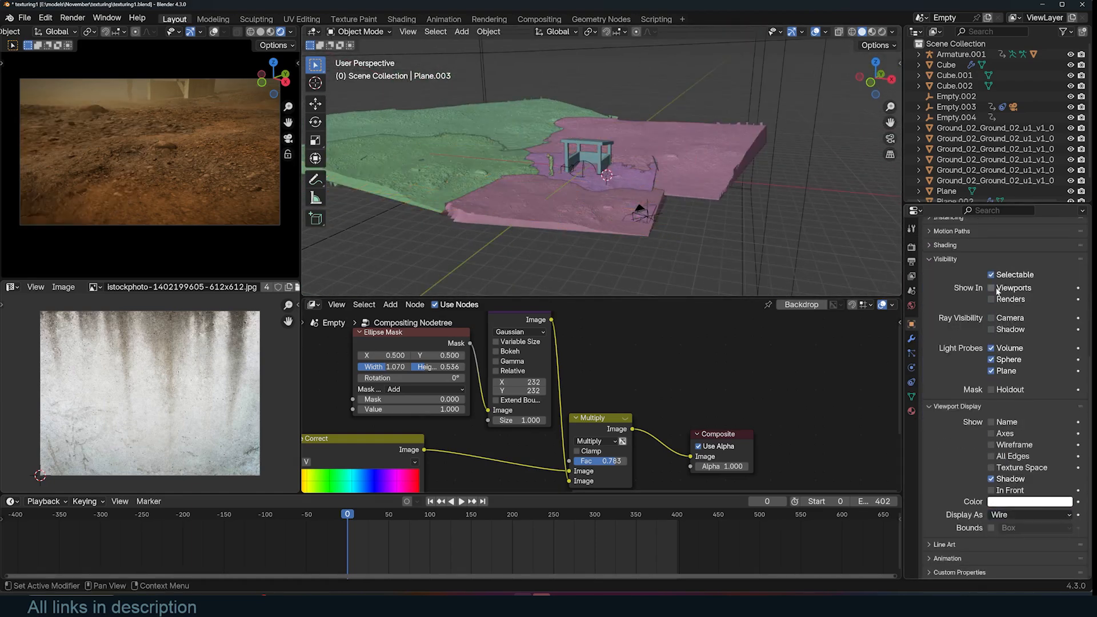
- Give the plane Collision physics and briefly play the simulation
left_click(911, 367)
left_click(1003, 267)
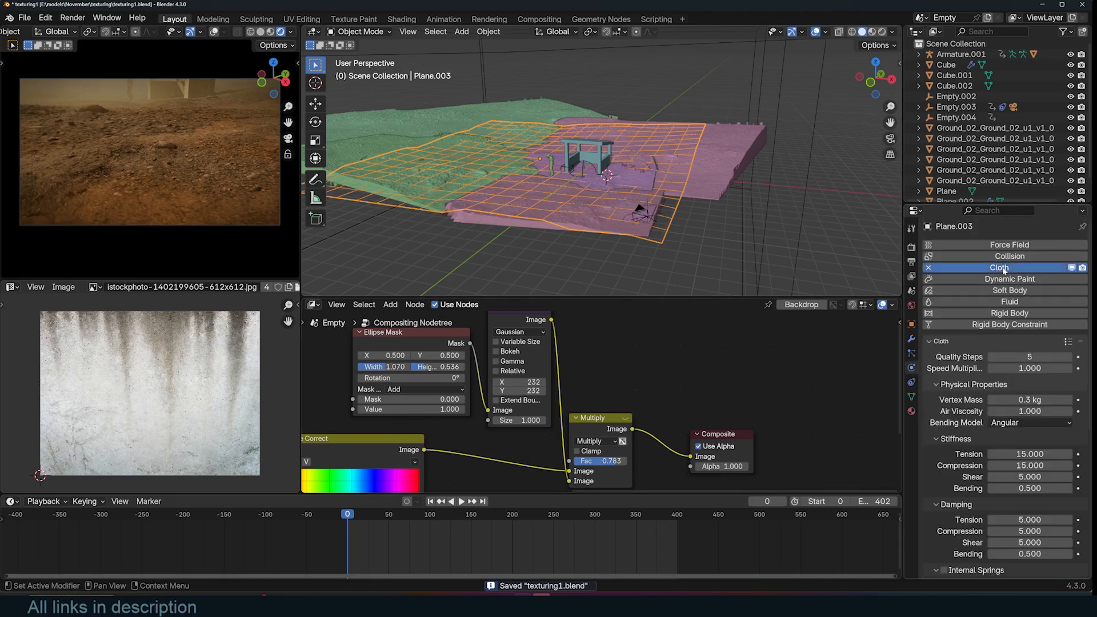
left_click(1002, 267)
left_click(1003, 256)
scroll(685, 193, "up", 5)
key("space")
key("Escape")
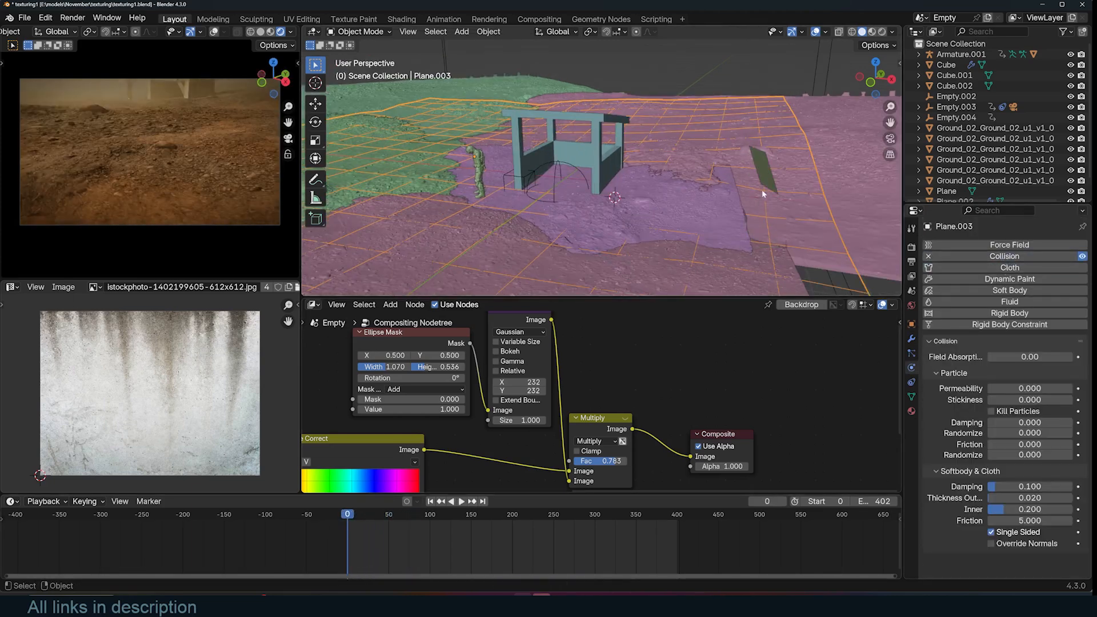
- Leave edit mode on the cloth pieces, save the file and play the cloth simulation
key("shift+a")
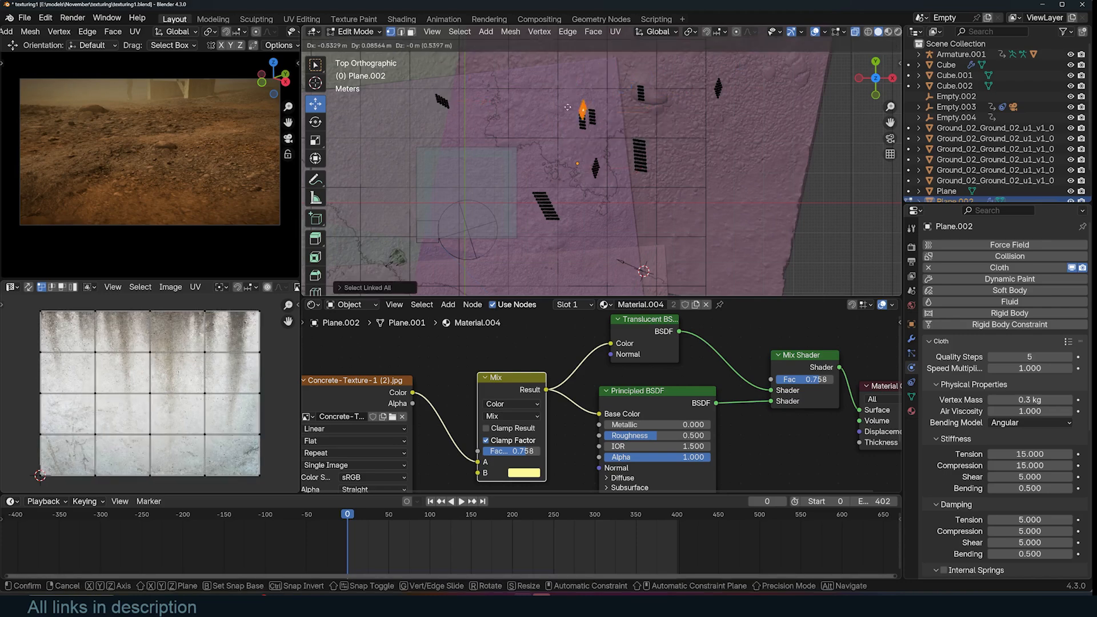
key("Tab")
middle_click_drag(528, 152, 593, 49)
key("alt+z")
key("ctrl+s")
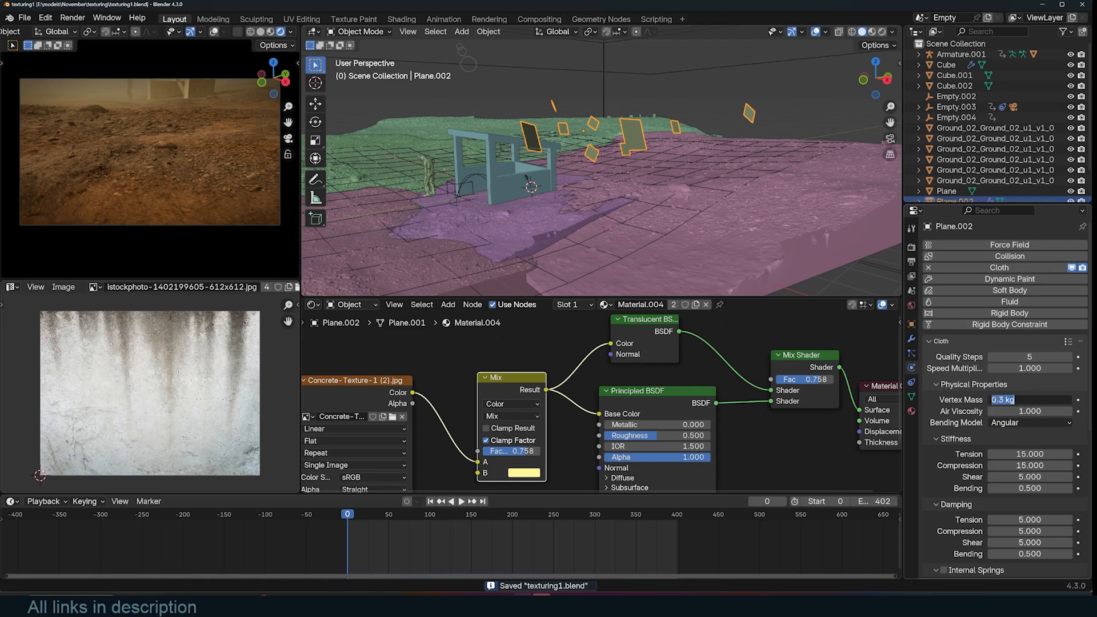
key("space")
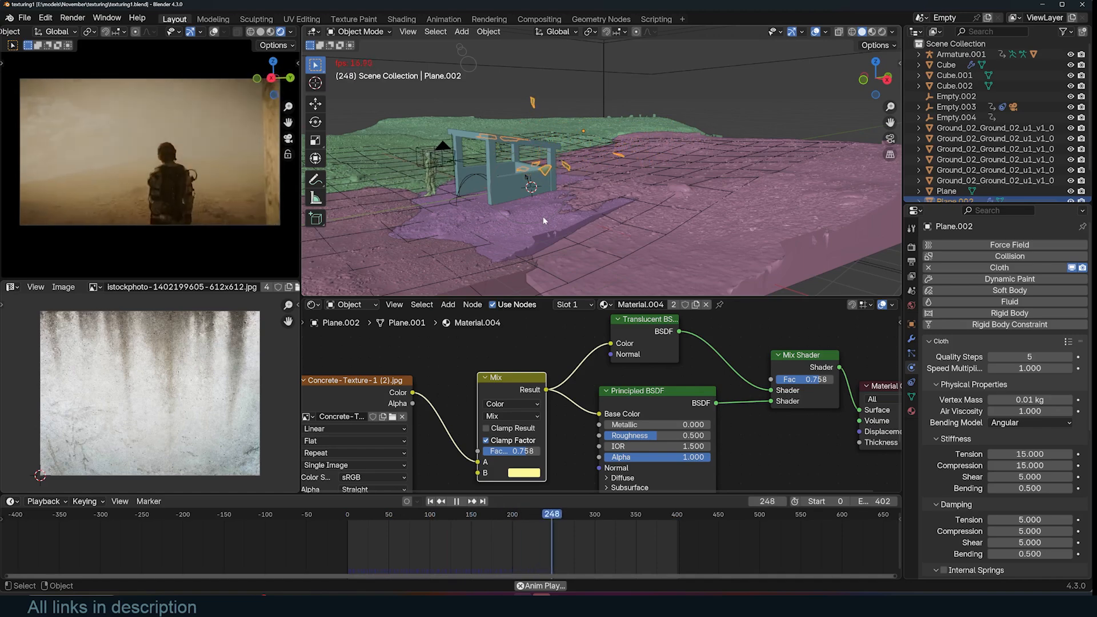
- Duplicate the shelter cube in top view and place the copy near the lower-left ground edge
left_click(489, 187)
key("KP_7")
scroll(490, 191, "down", 8)
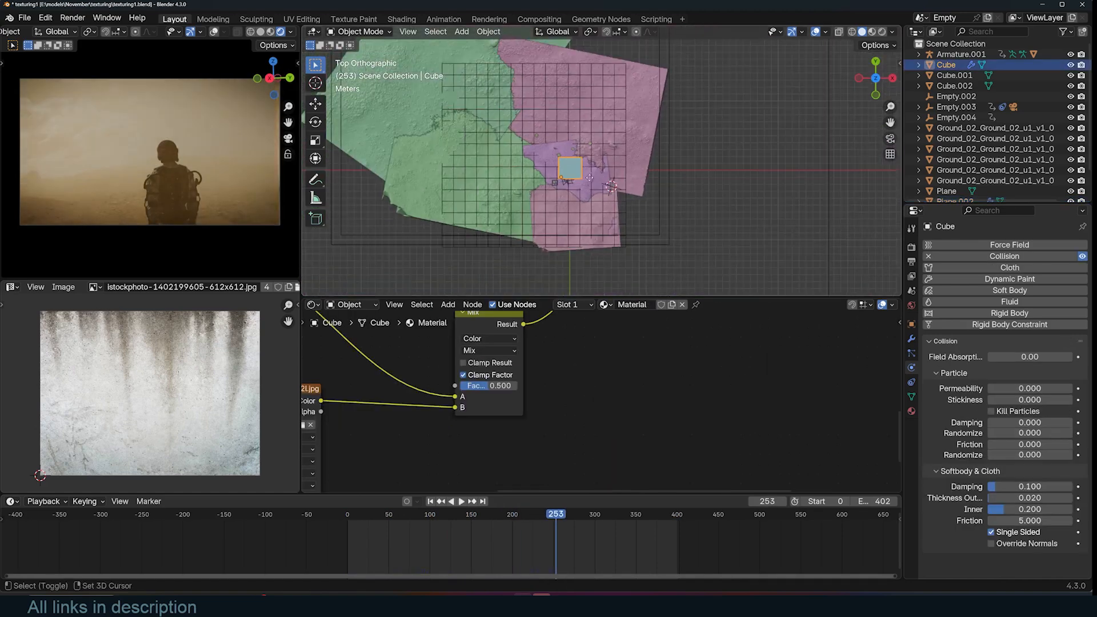
key("shift+d")
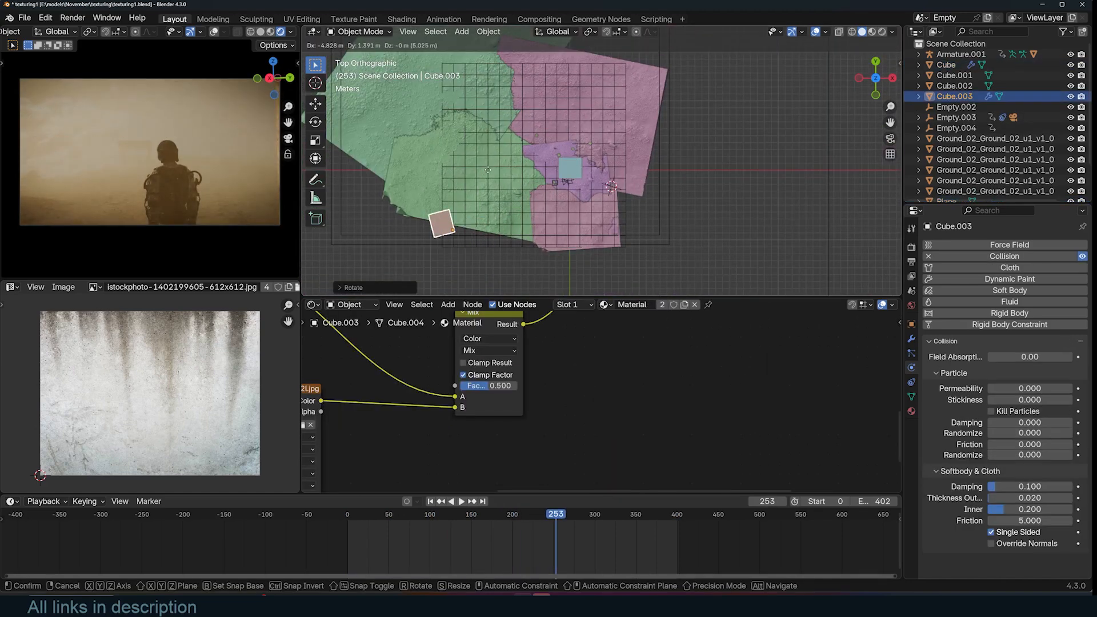
left_click(510, 185)
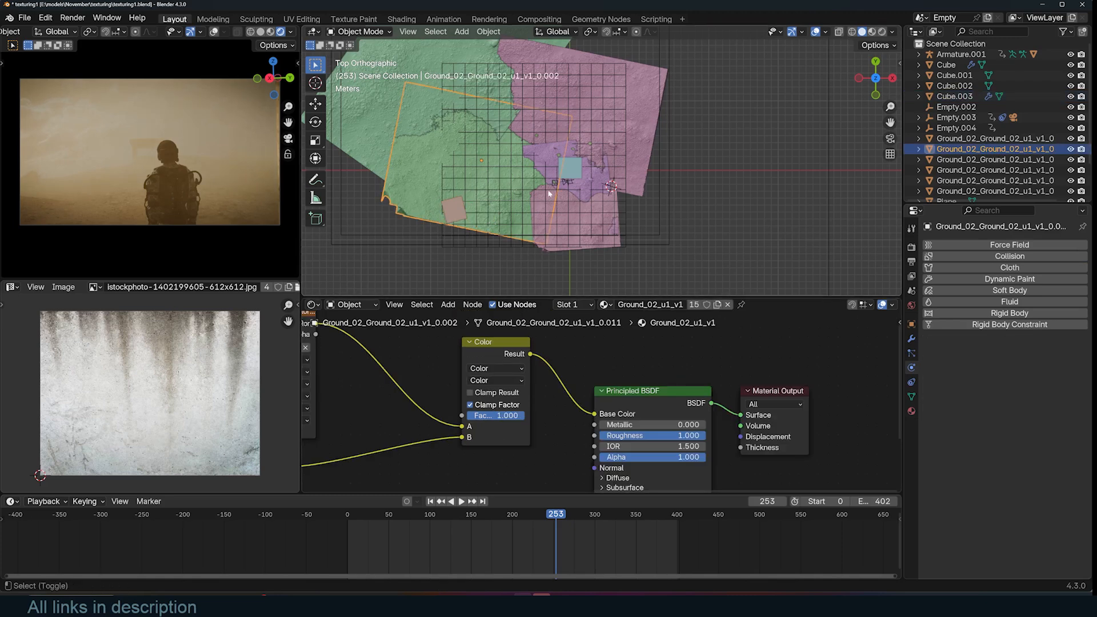
- Make a linked duplicate of a ground tile, rotate and enlarge it at the lower left, and play the animation
key("alt+d")
left_click(554, 245)
scroll(557, 243, "down", 2)
key("r")
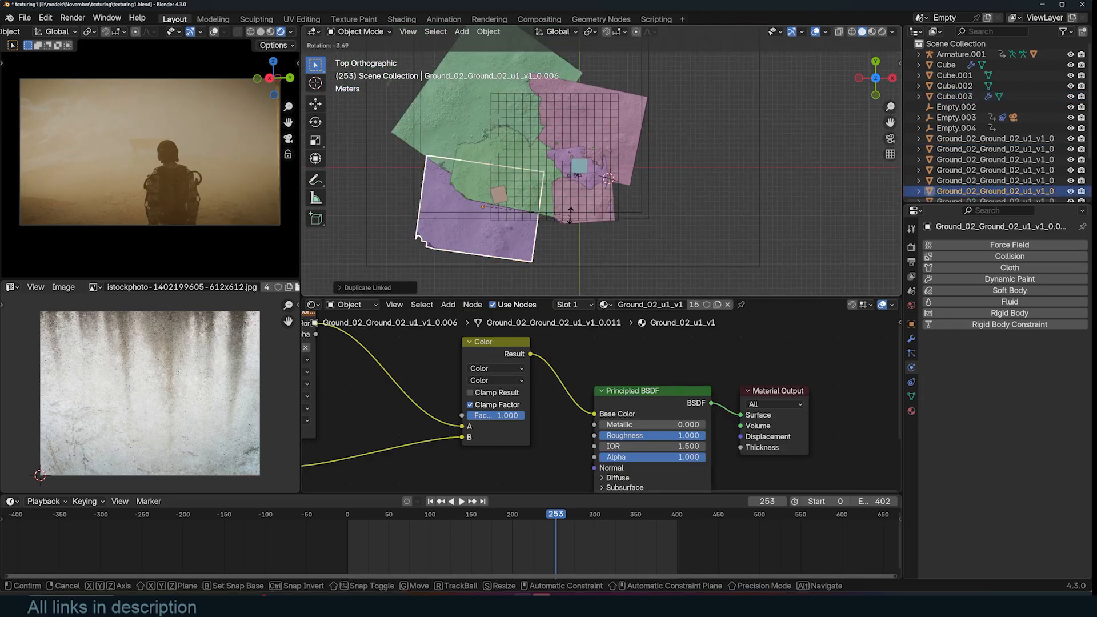
left_click(638, 226)
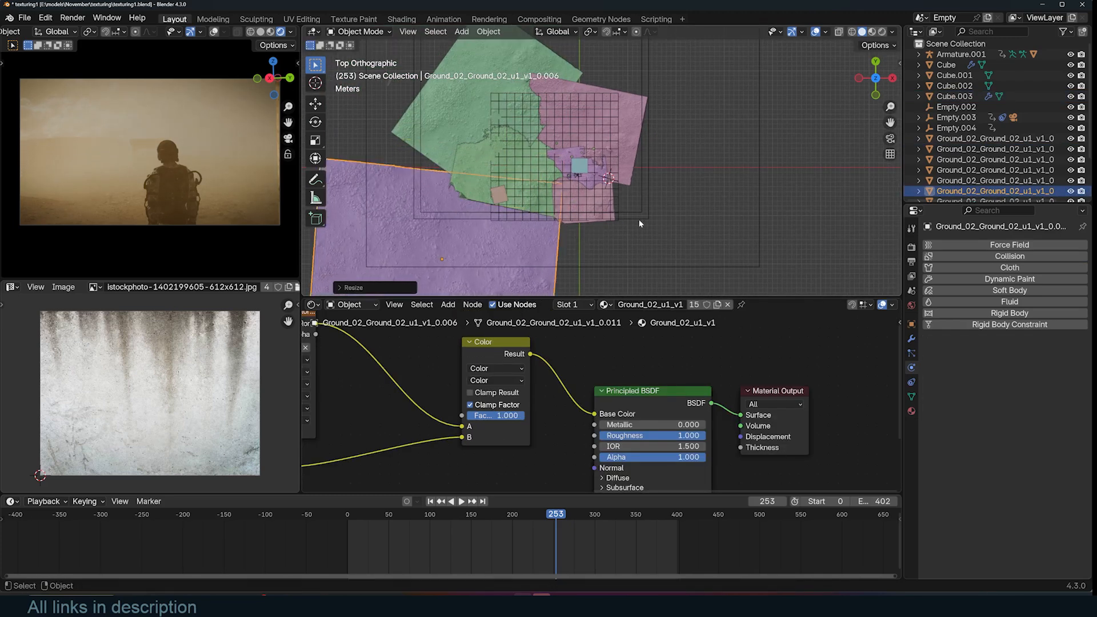
left_click(379, 524)
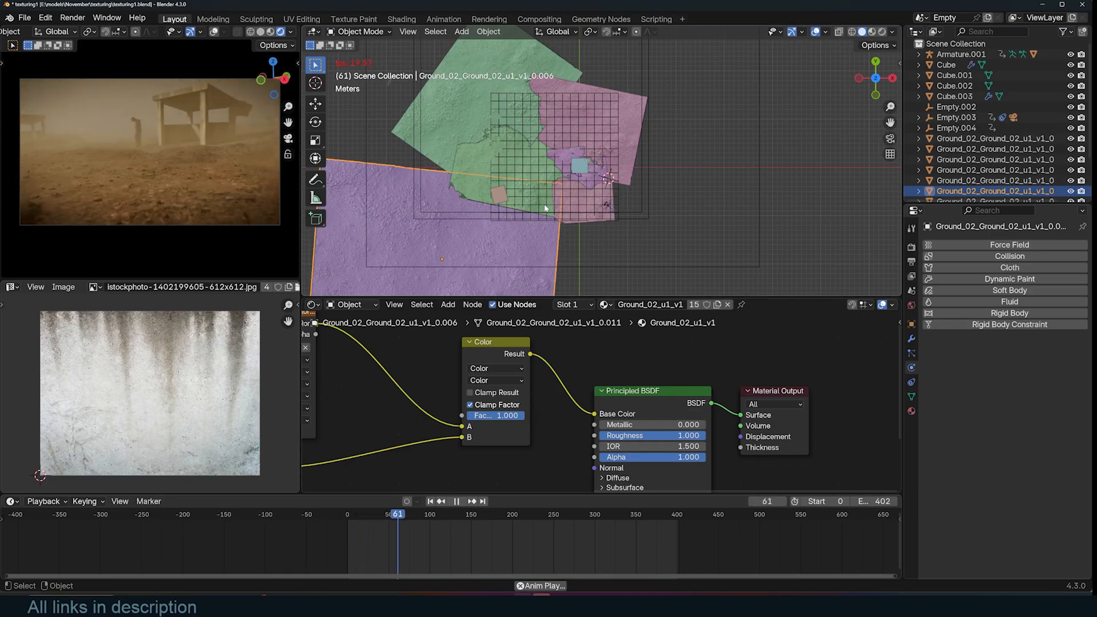
middle_click_drag(570, 201, 577, 160)
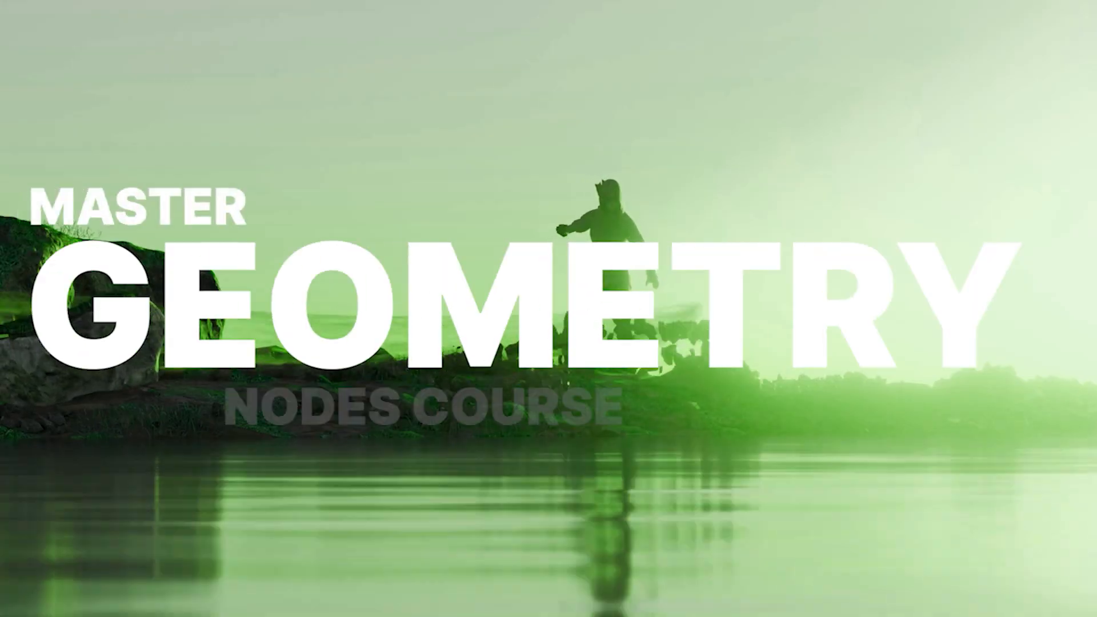